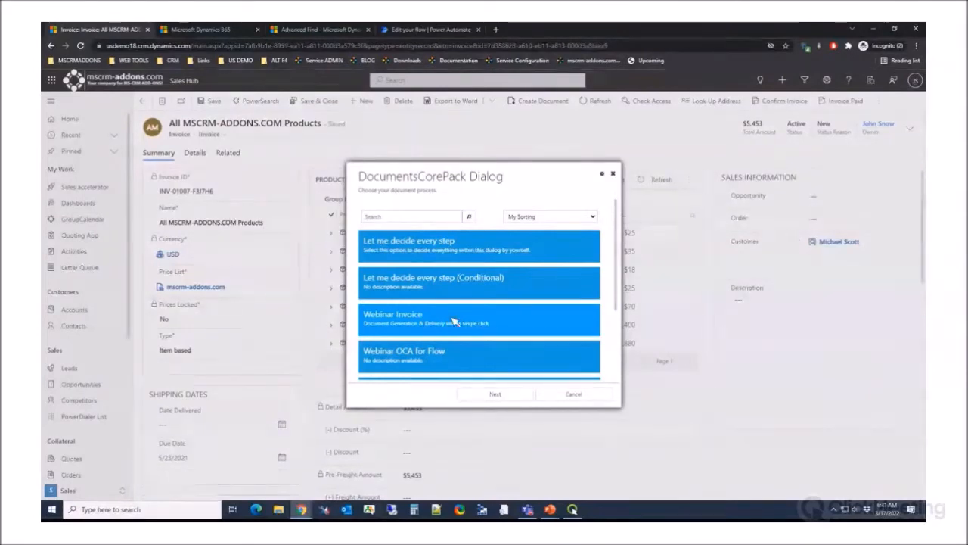
Start the document process for the invoice and choose BM_Invoice_Standard_Webinar.docx as its template.
left_click(484, 323)
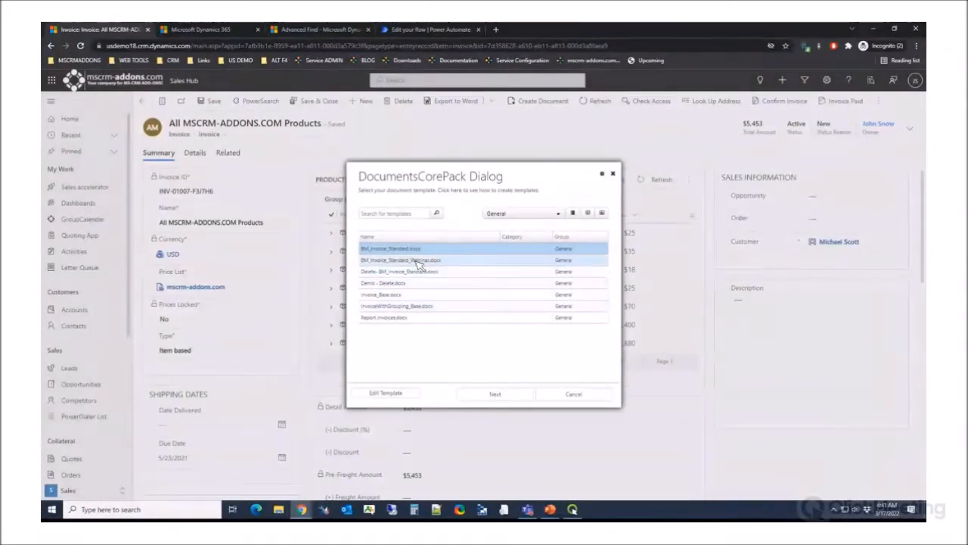
left_click(411, 260)
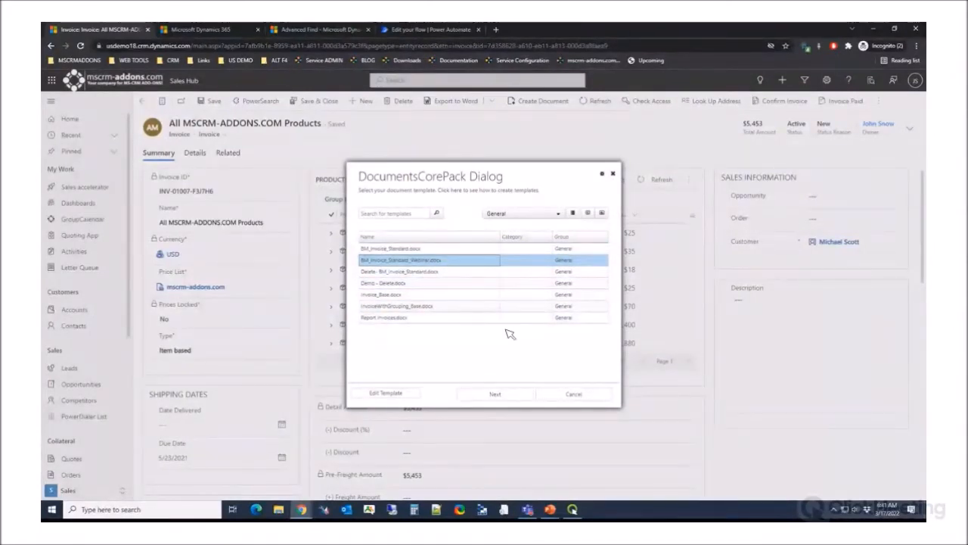
left_click(511, 395)
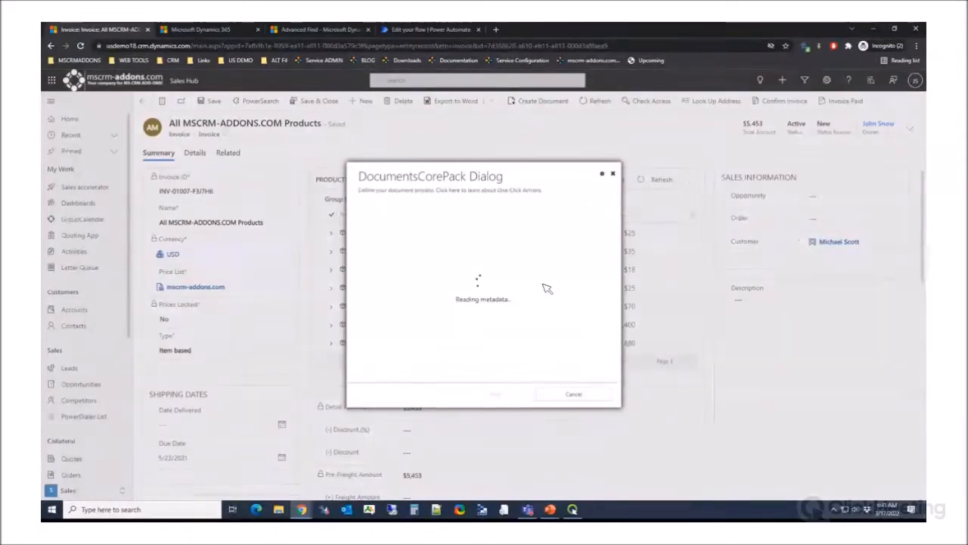
Configure the document process to produce a pdf, attach it as note and save it to SharePoint, and proceed to the preview stage.
left_click(469, 217)
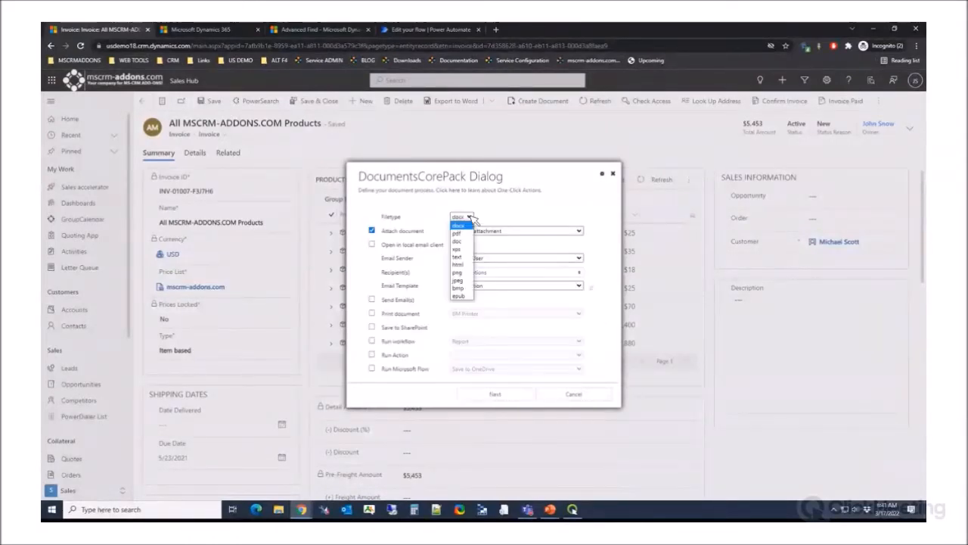
left_click(457, 233)
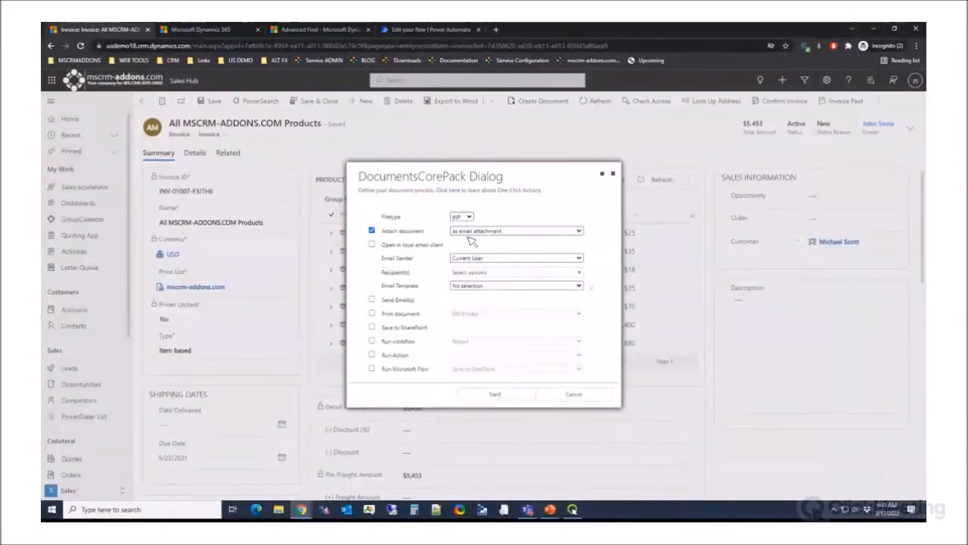
left_click(492, 234)
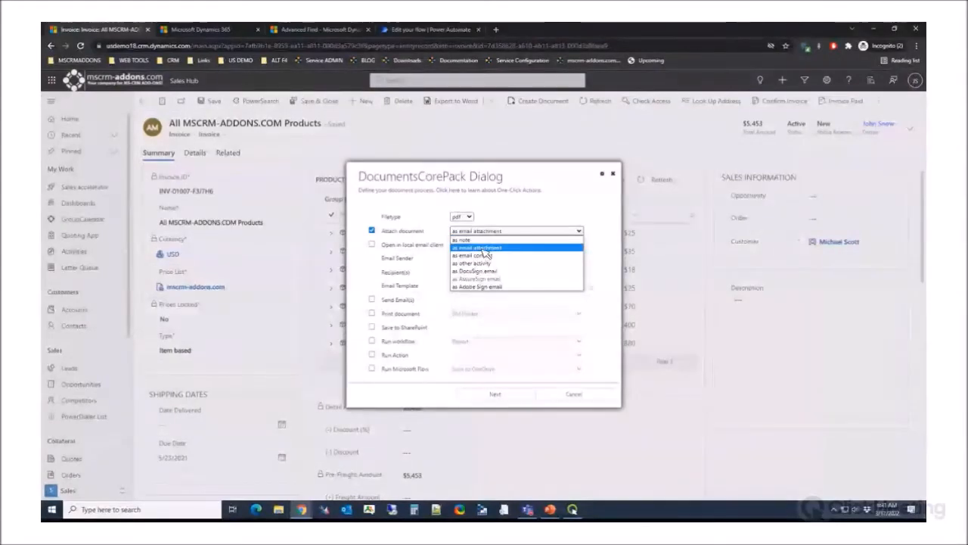
left_click(469, 239)
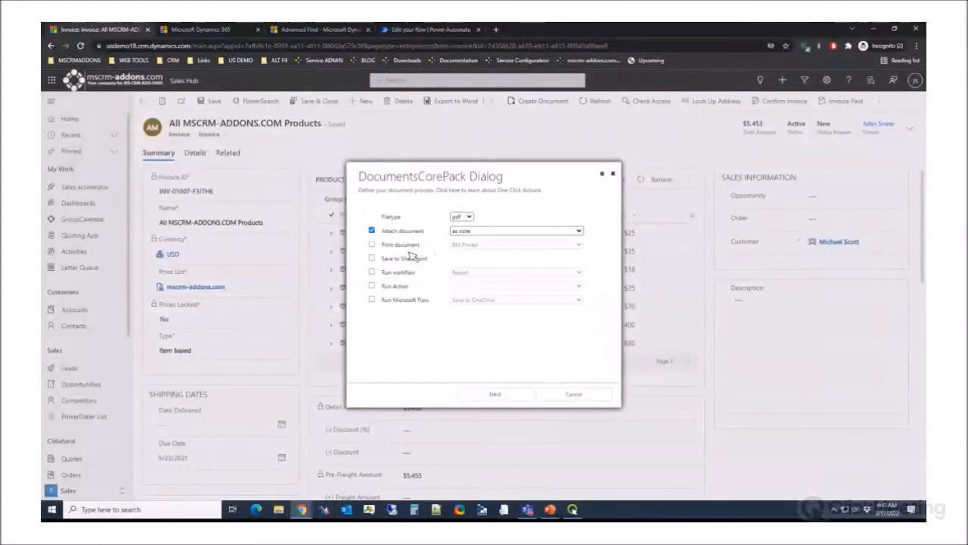
left_click(371, 258)
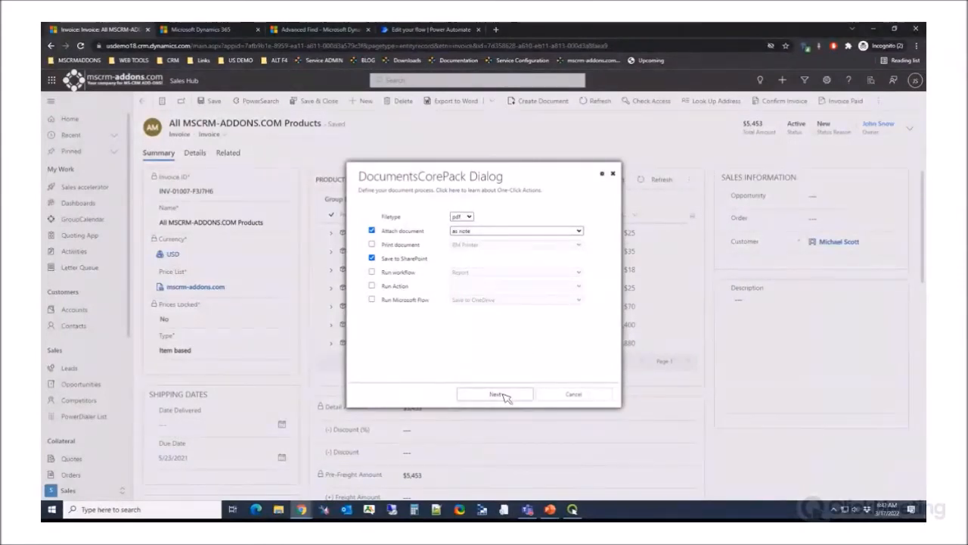
left_click(479, 380)
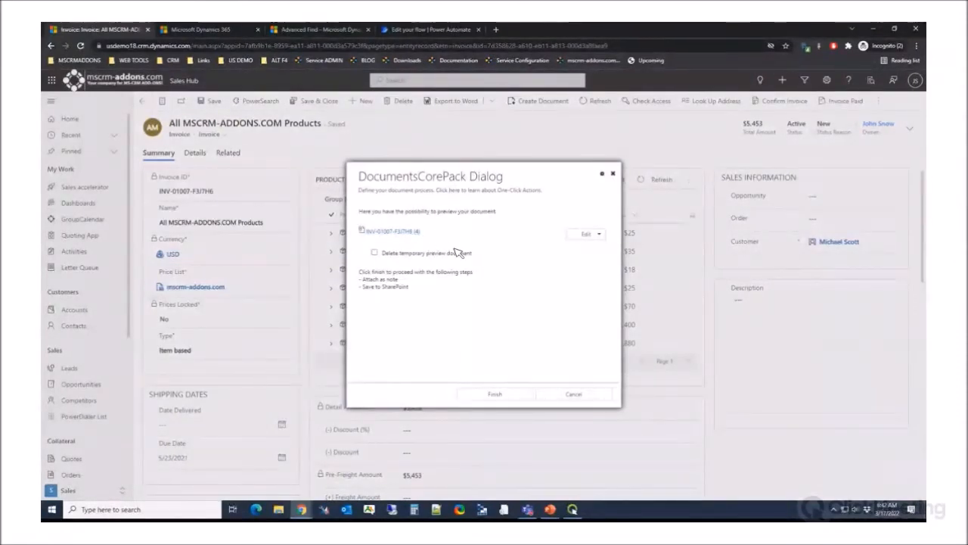
Check the Word editing options for the generated invoice and read through its document preview.
left_click(595, 233)
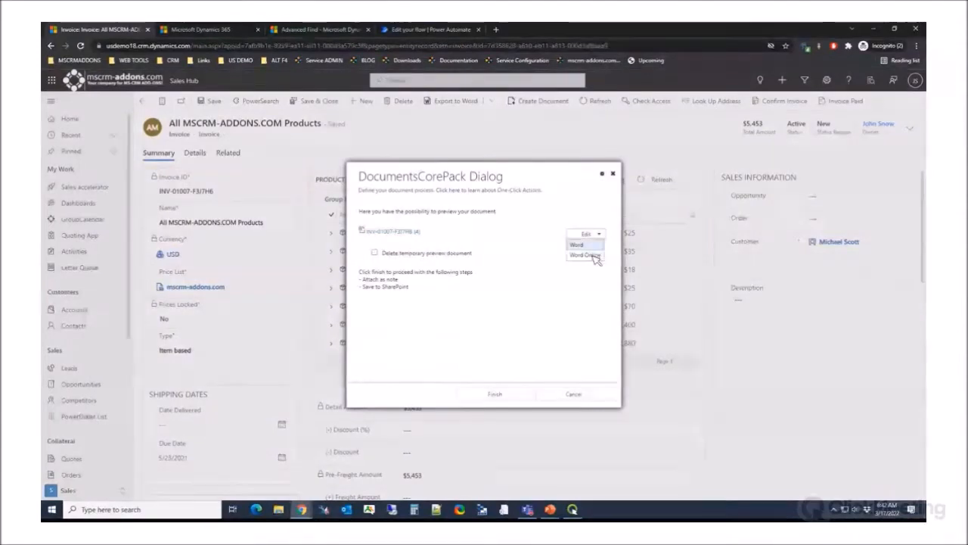
left_click(590, 255)
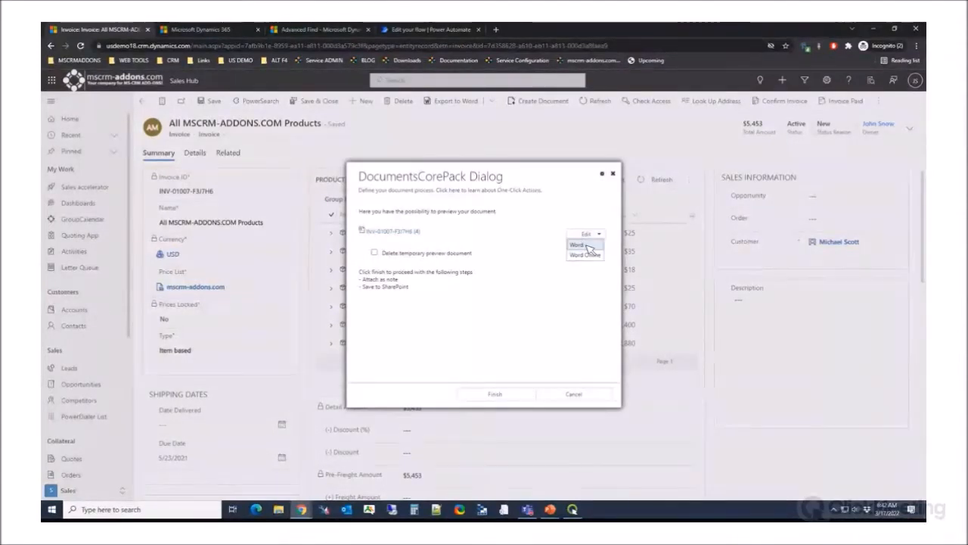
left_click(406, 234)
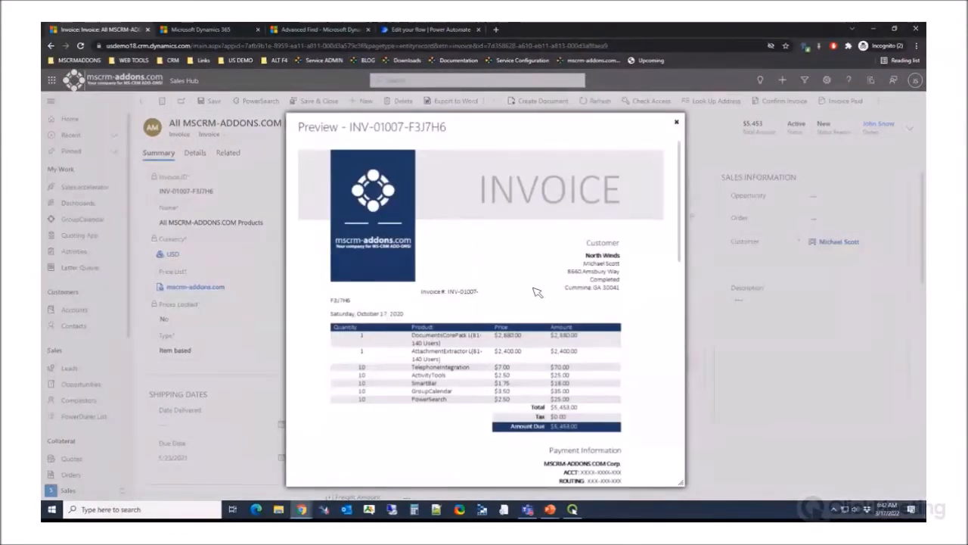
scroll(522, 290, "down", 5)
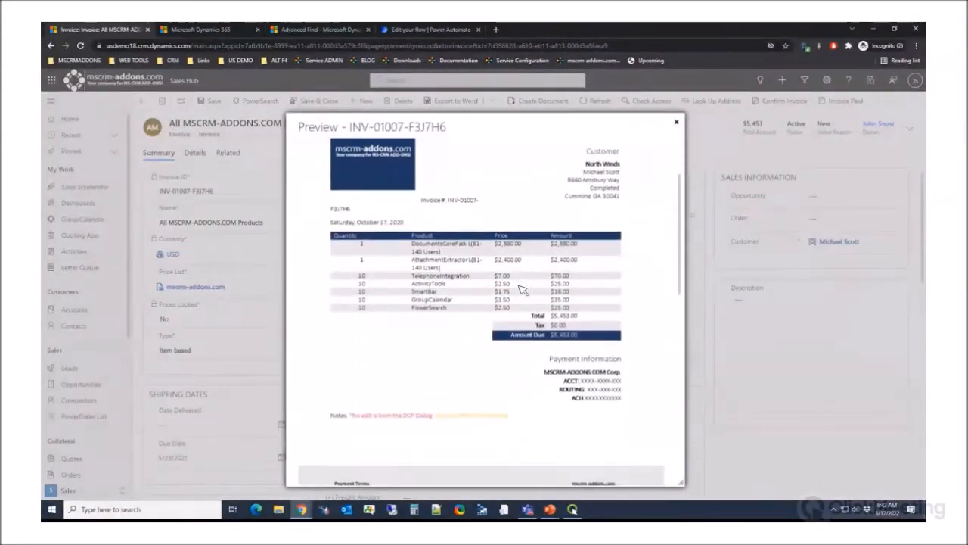
scroll(520, 289, "down", 3)
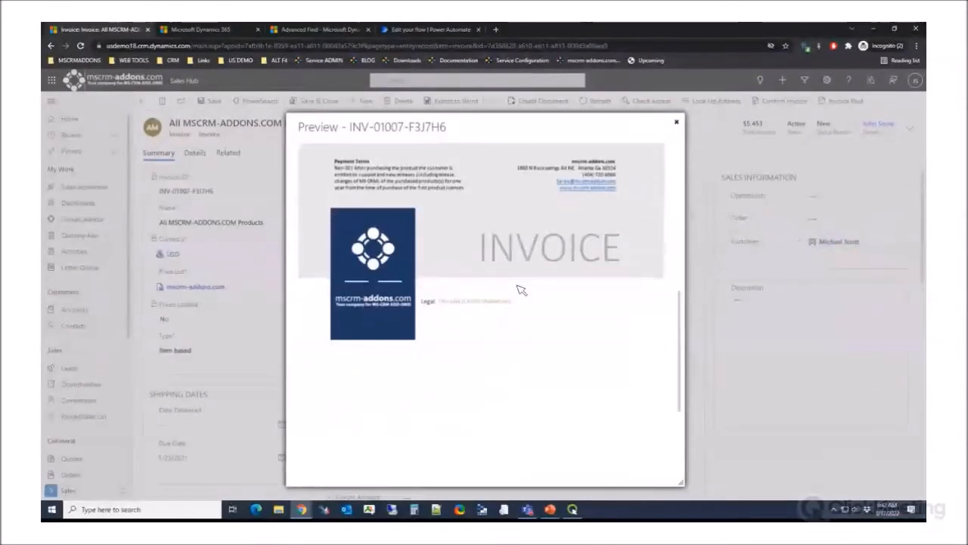
scroll(528, 276, "up", 6)
left_click(677, 122)
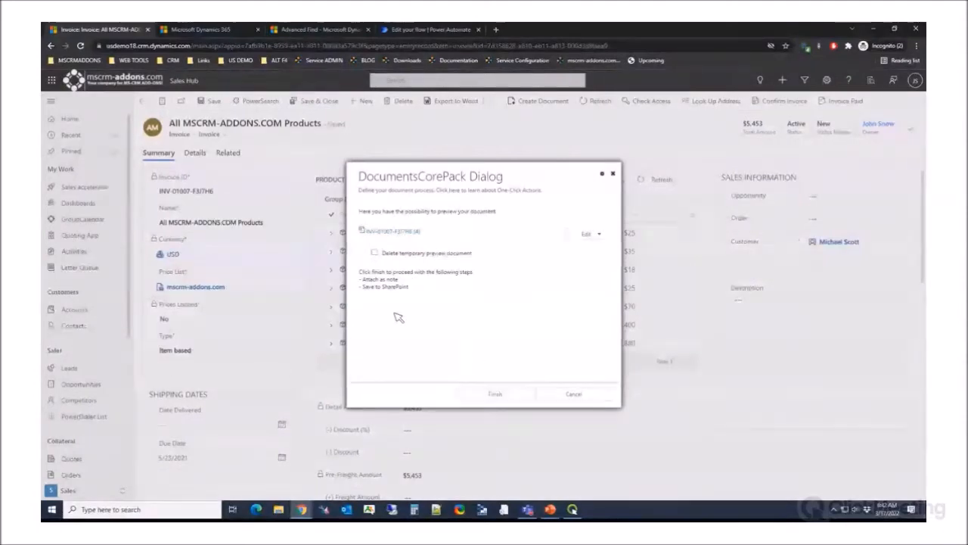
Finish the document process, review the attached PDF from the invoice's timeline, and return to the record's summary.
left_click(494, 393)
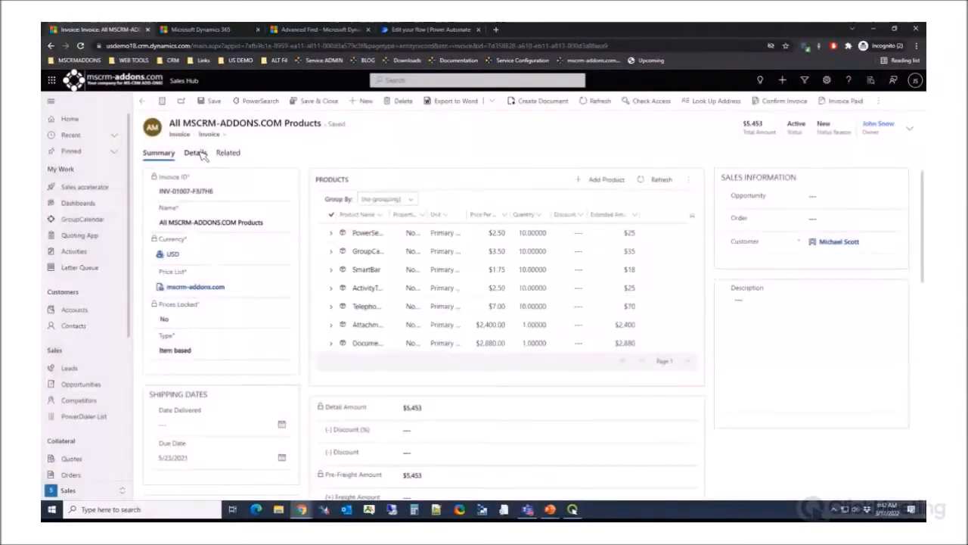
left_click(197, 153)
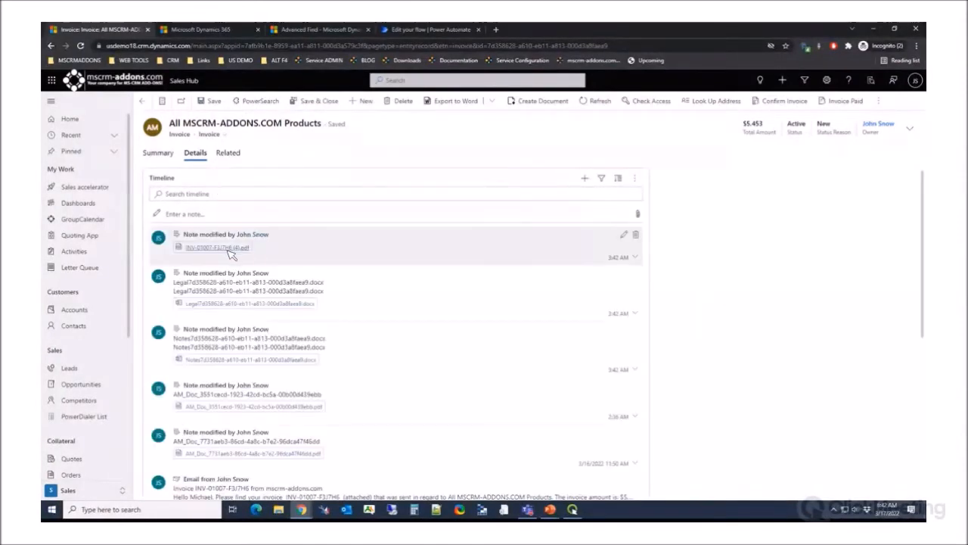
left_click(219, 247)
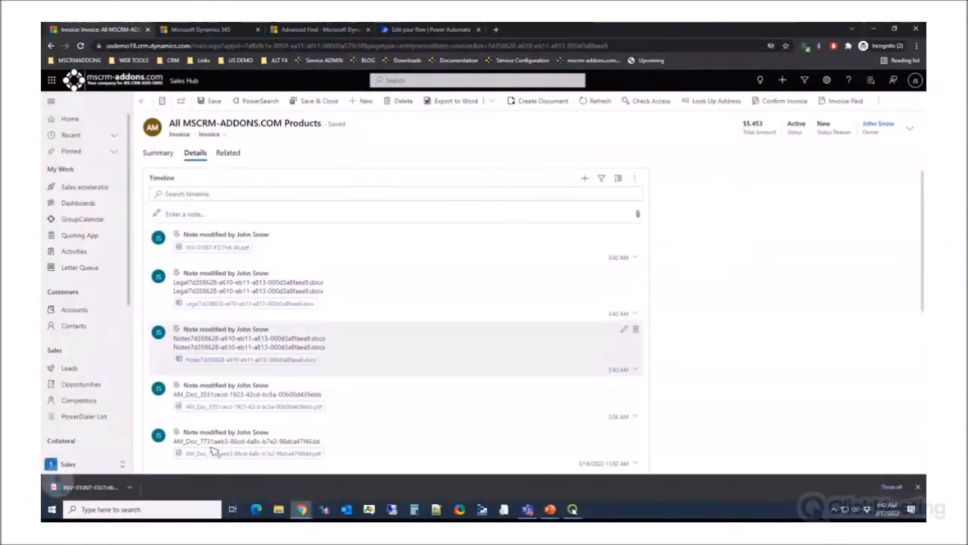
left_click(95, 486)
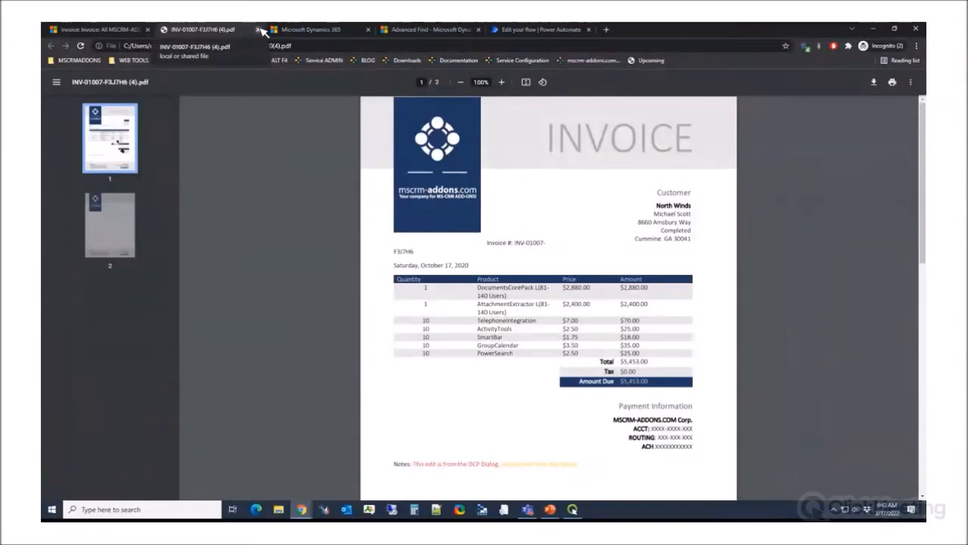
left_click(260, 30)
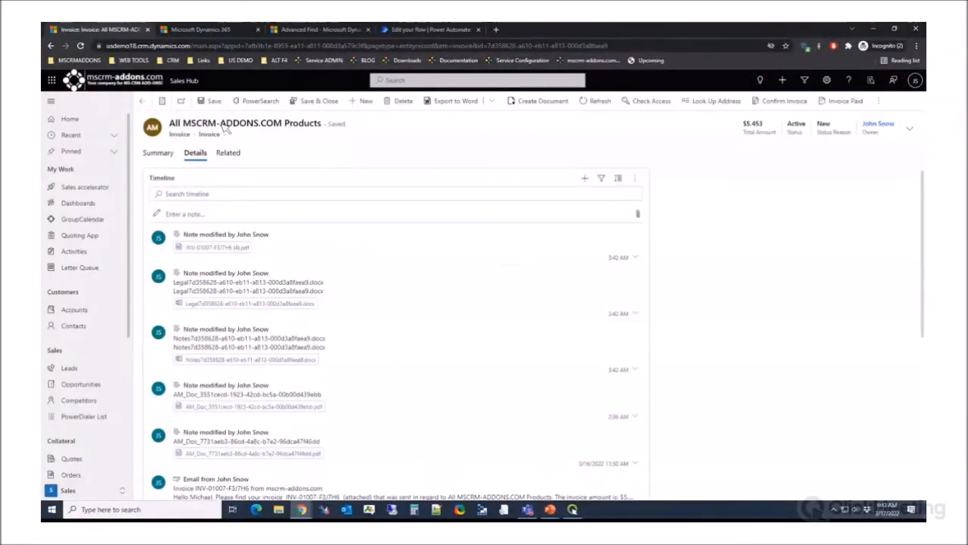
left_click(163, 153)
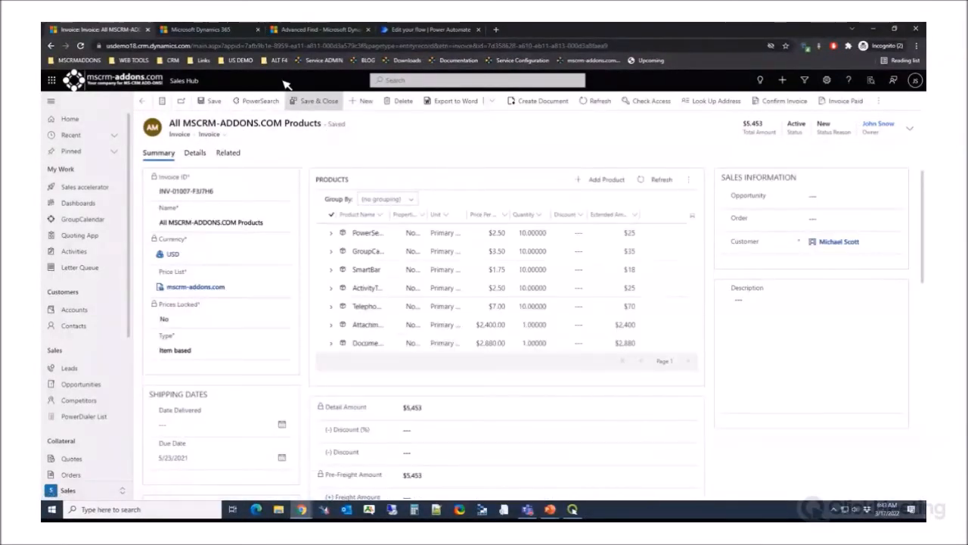
Bring up the Business Management settings page and locate the Advanced Settings entry in Sales Hub.
left_click(230, 31)
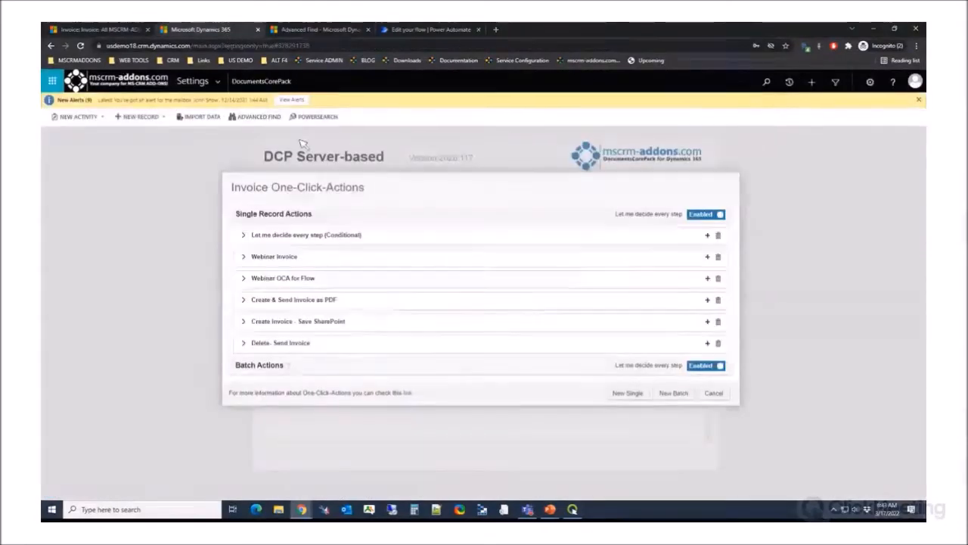
left_click(204, 72)
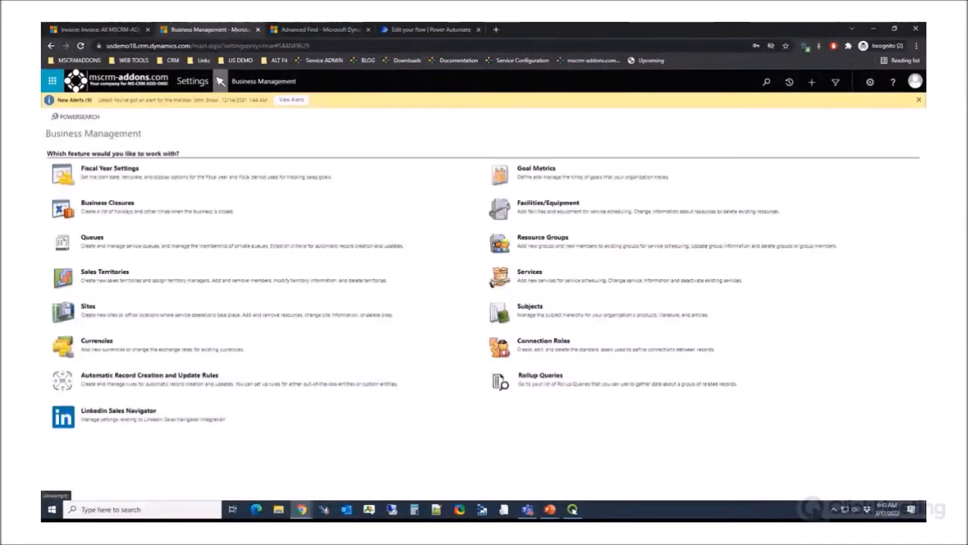
left_click(871, 82)
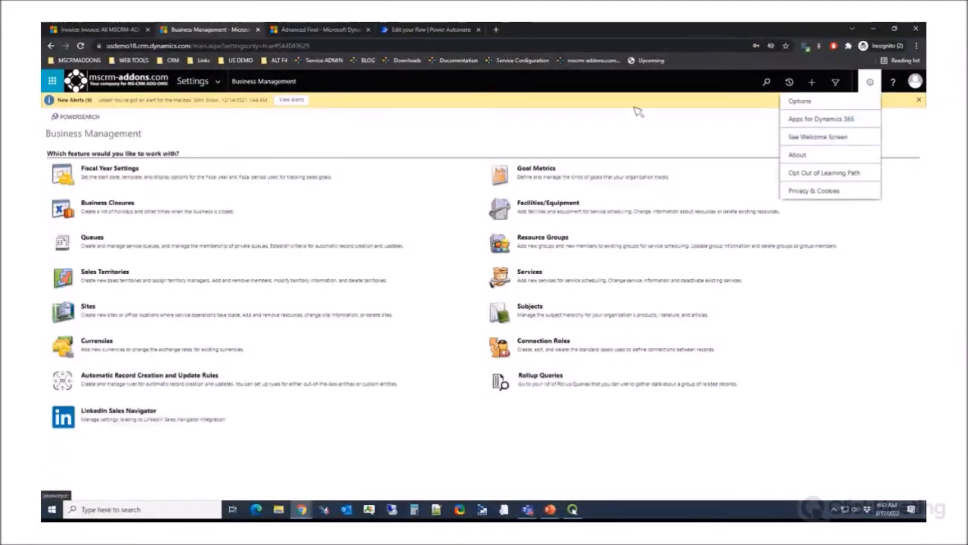
left_click(556, 94)
left_click(120, 31)
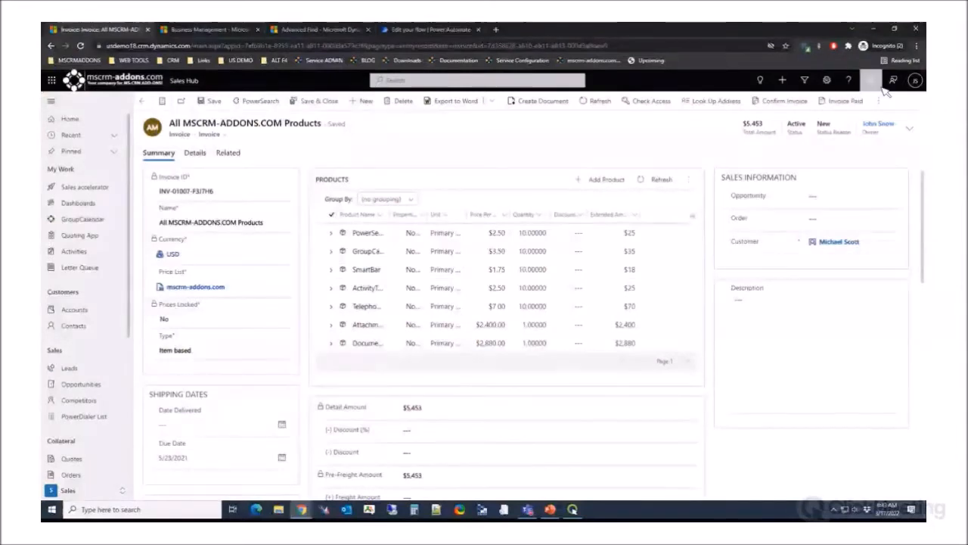
left_click(830, 81)
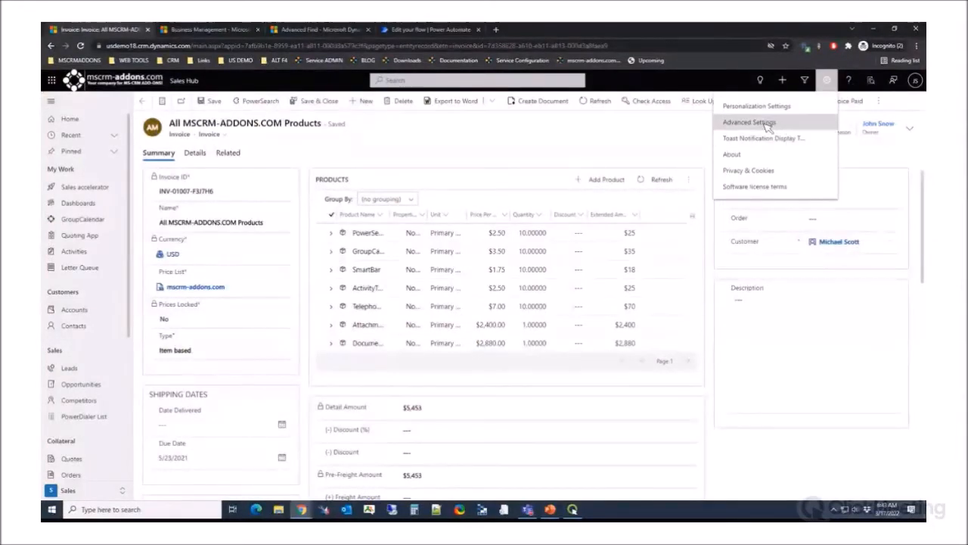
left_click(219, 32)
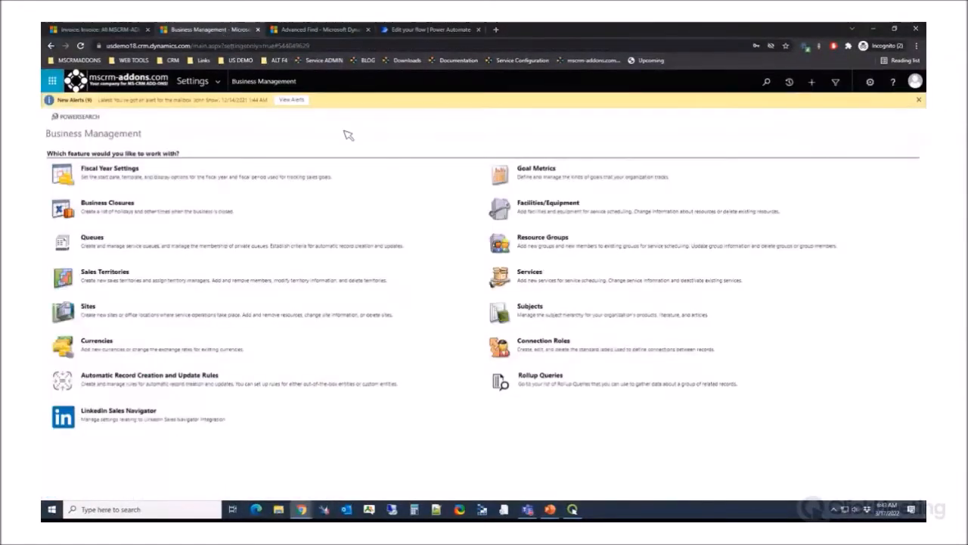
Open the DocumentsCorePack configuration from the MSCRM-ADDONS settings and show its One-Click-Actions.
left_click(218, 81)
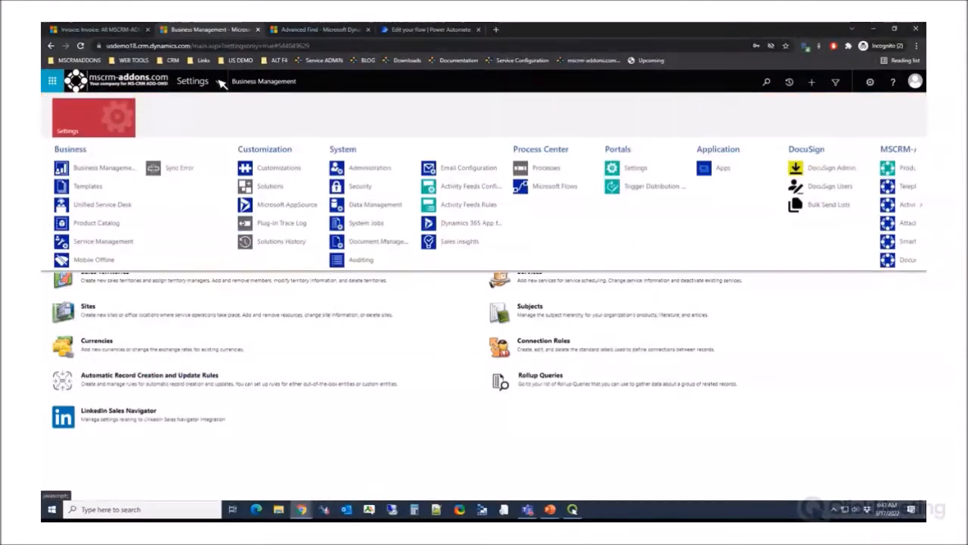
left_click(910, 260)
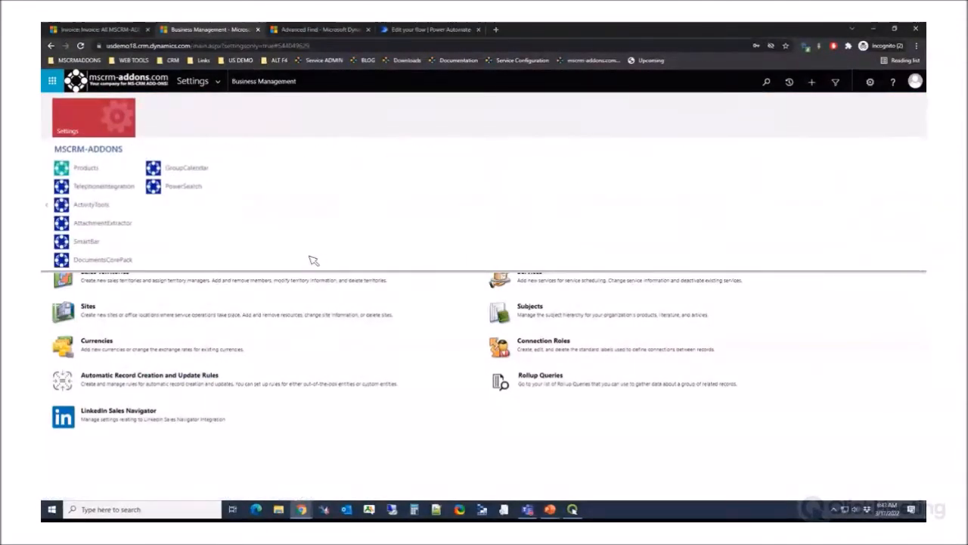
left_click(121, 260)
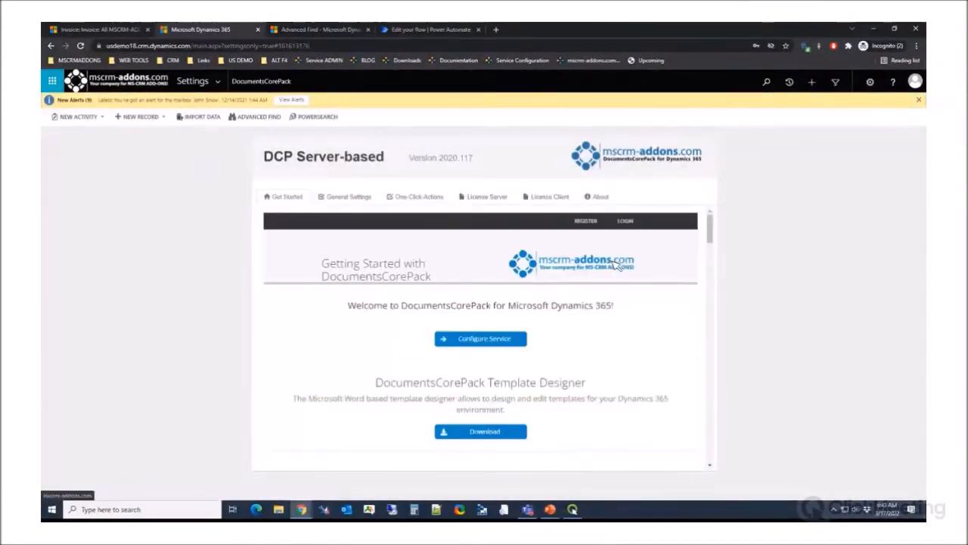
left_click(422, 195)
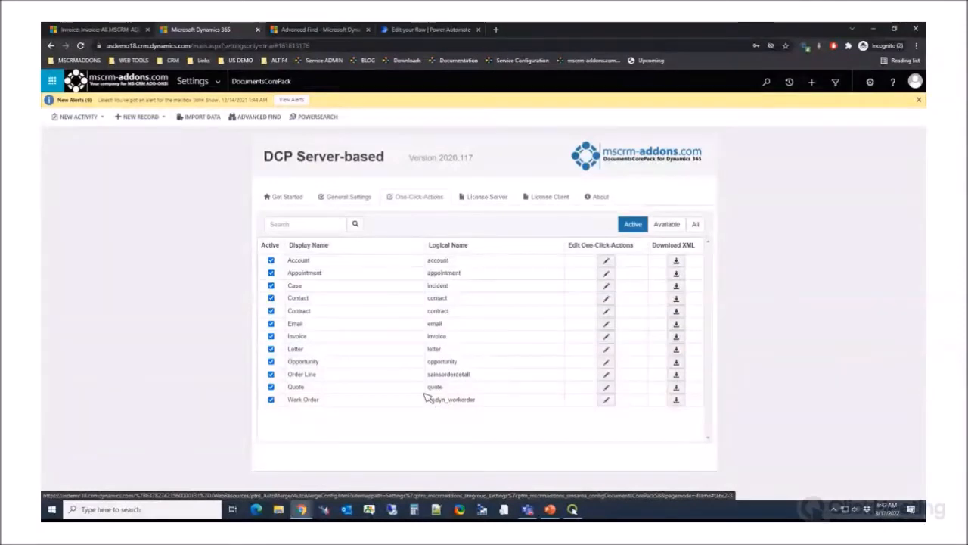
Review the available, complete and active entity lists, and open the Invoice entity's One-Click-Actions for editing.
left_click(667, 224)
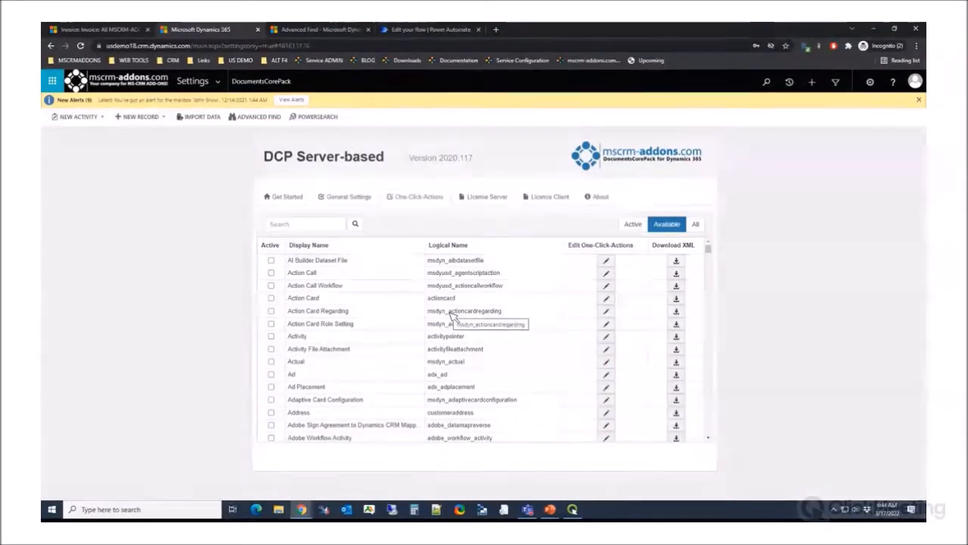
left_click(696, 224)
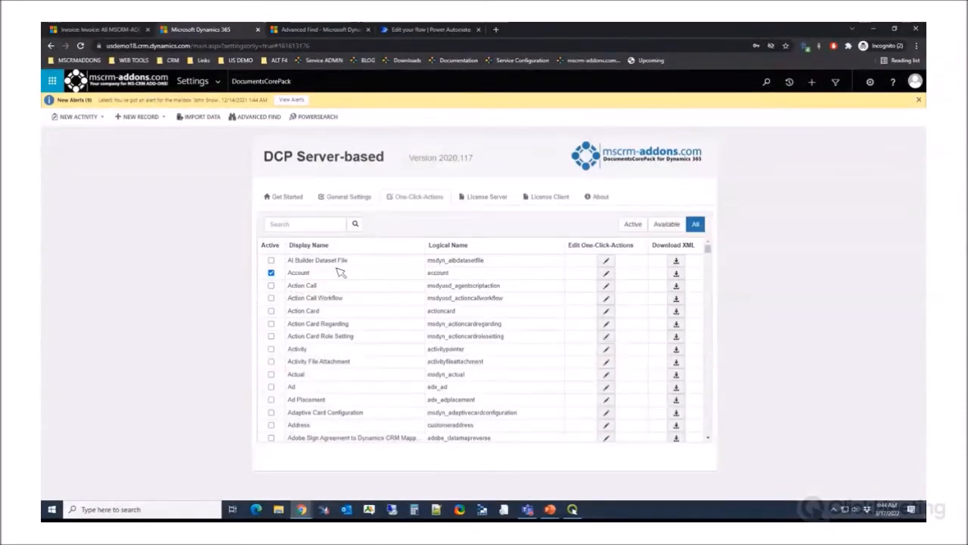
left_click(632, 226)
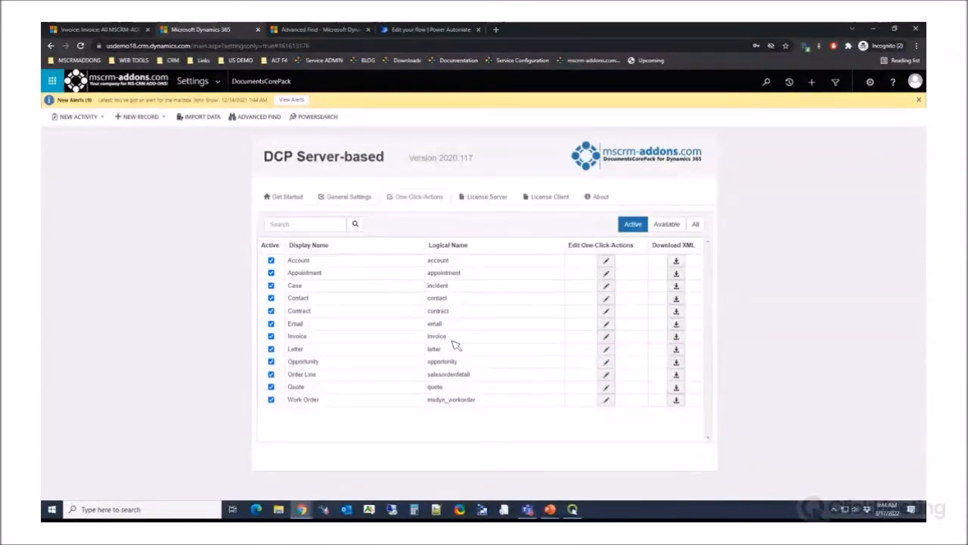
left_click(607, 337)
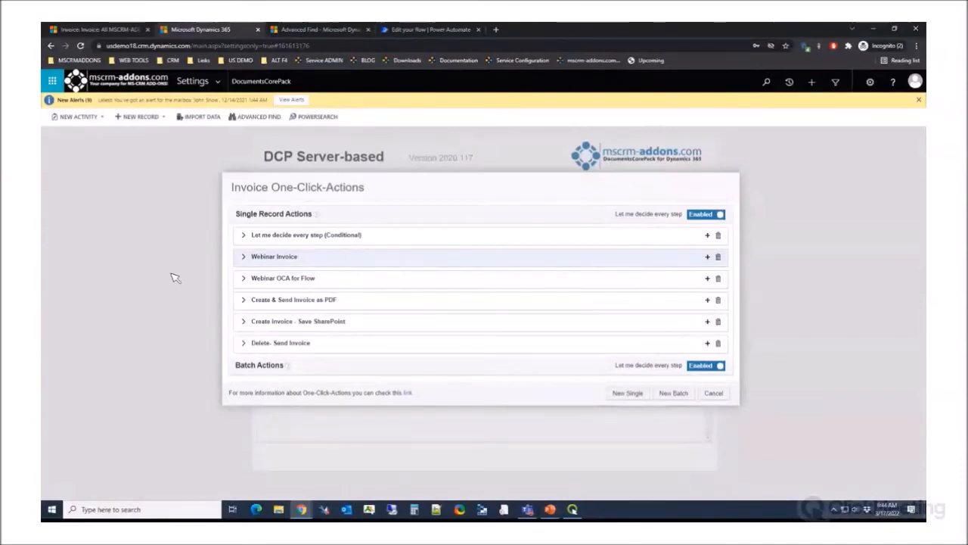
Expand the Webinar Invoice action, review its General Settings, and inspect the Template Selection choices in its Template Settings.
left_click(244, 257)
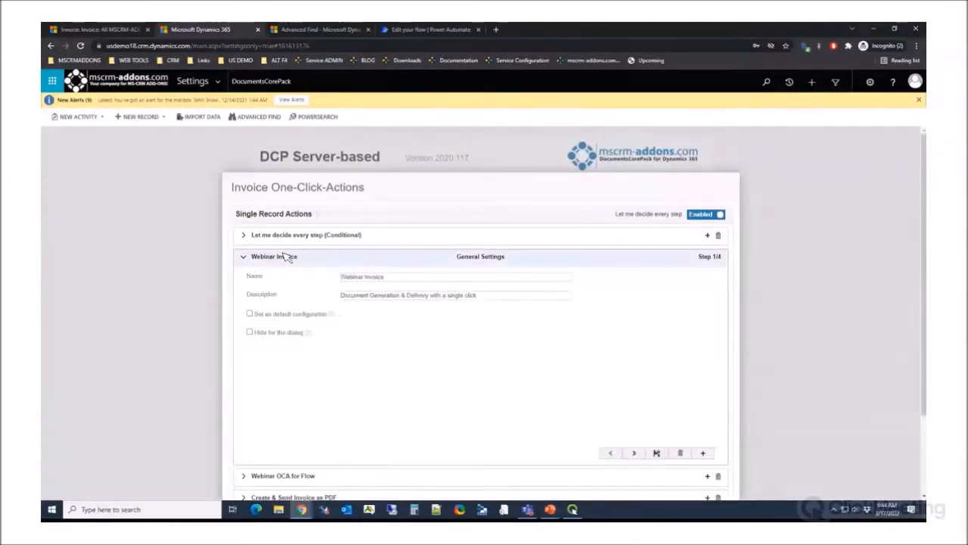
left_click(244, 257)
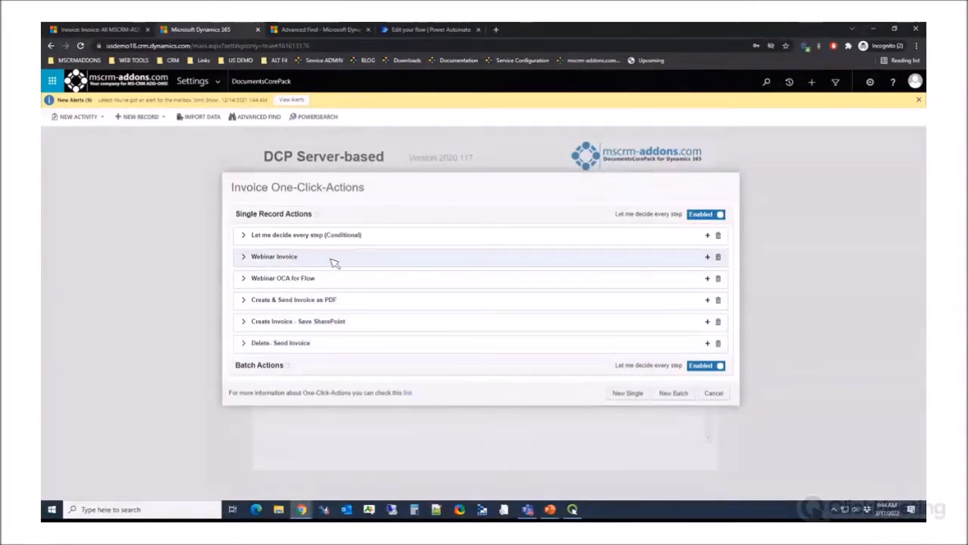
left_click(245, 257)
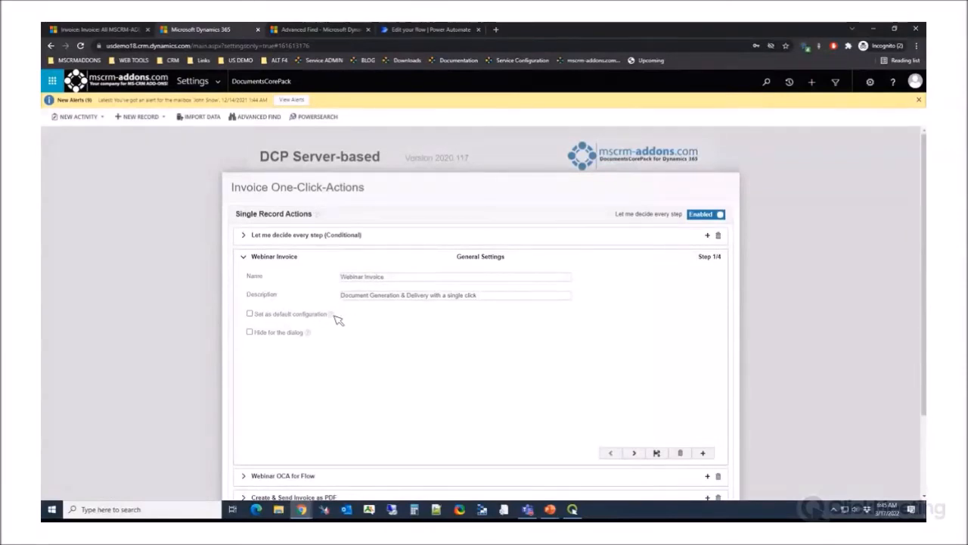
mouse_move(334, 317)
left_click(636, 453)
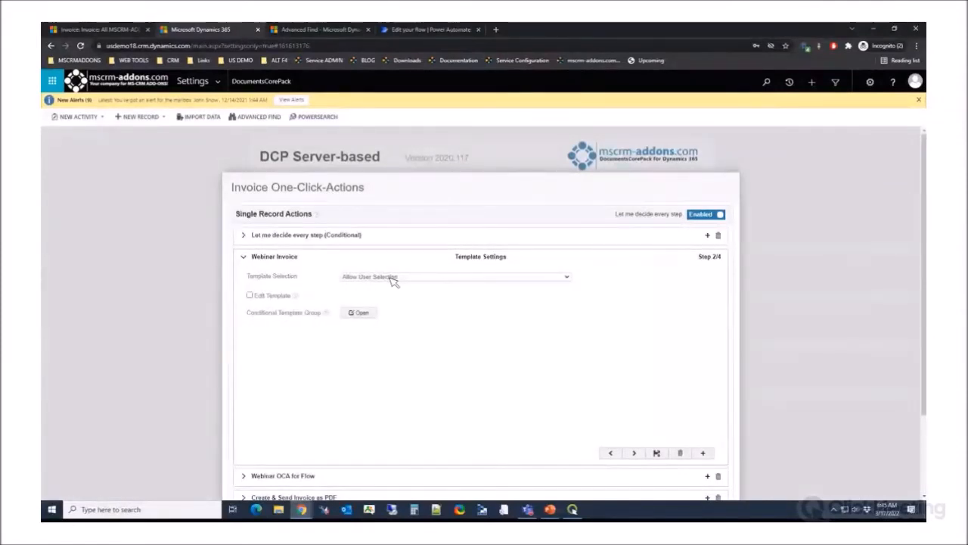
left_click(450, 278)
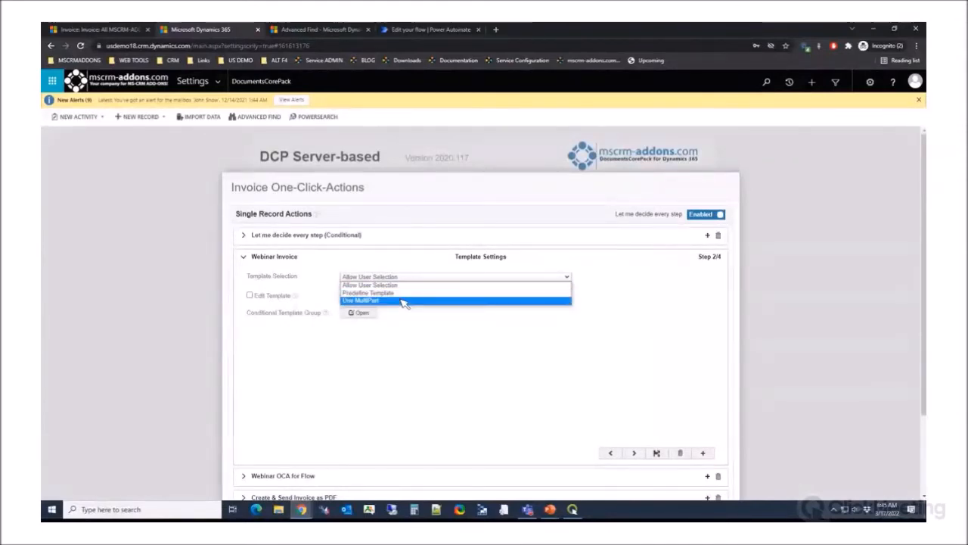
left_click(625, 282)
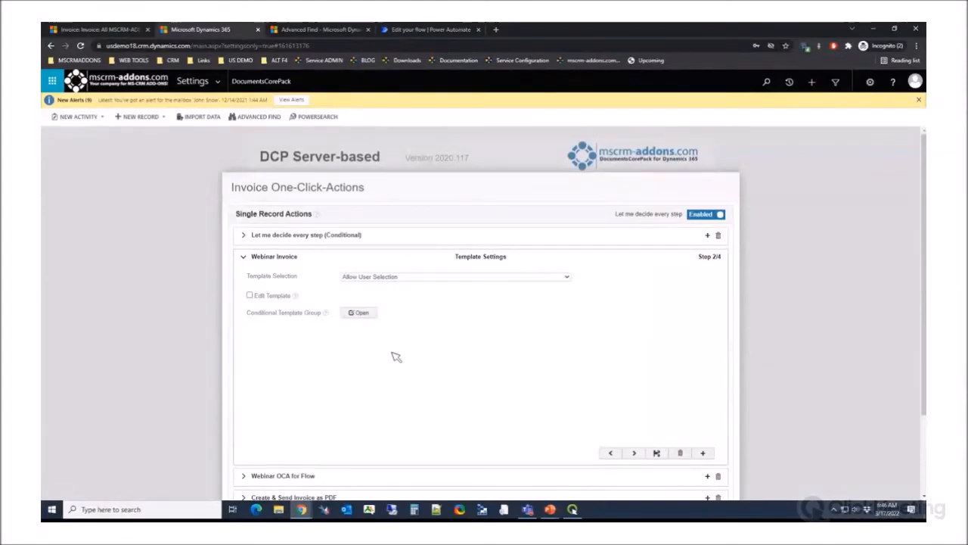
Open the Conditional Template Group, assign the Event group to the first row, and name the condition Events.
left_click(361, 313)
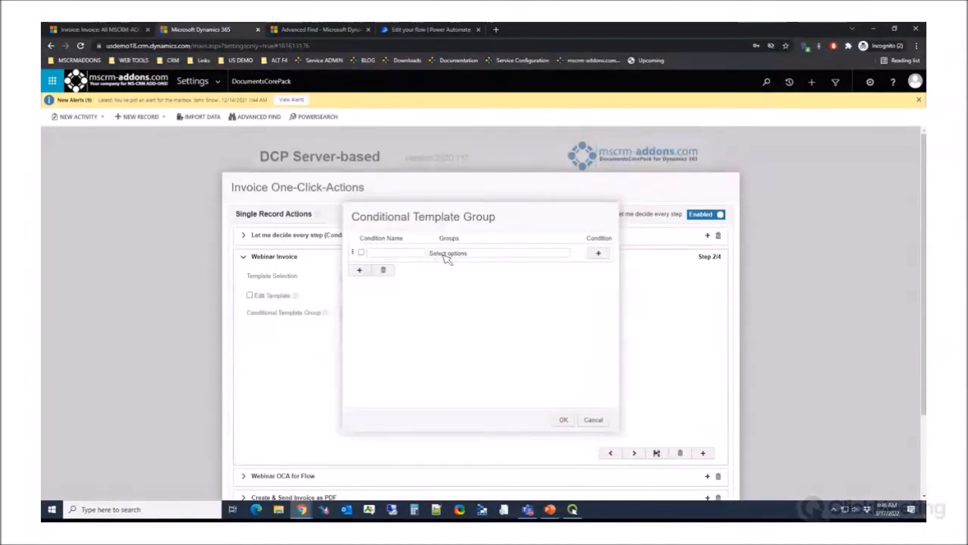
left_click(447, 255)
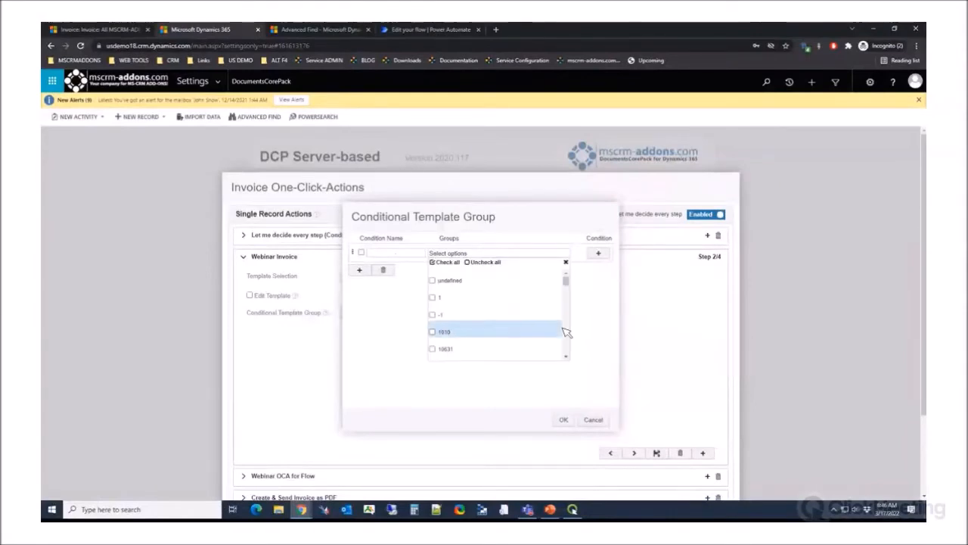
left_click_drag(566, 281, 567, 324)
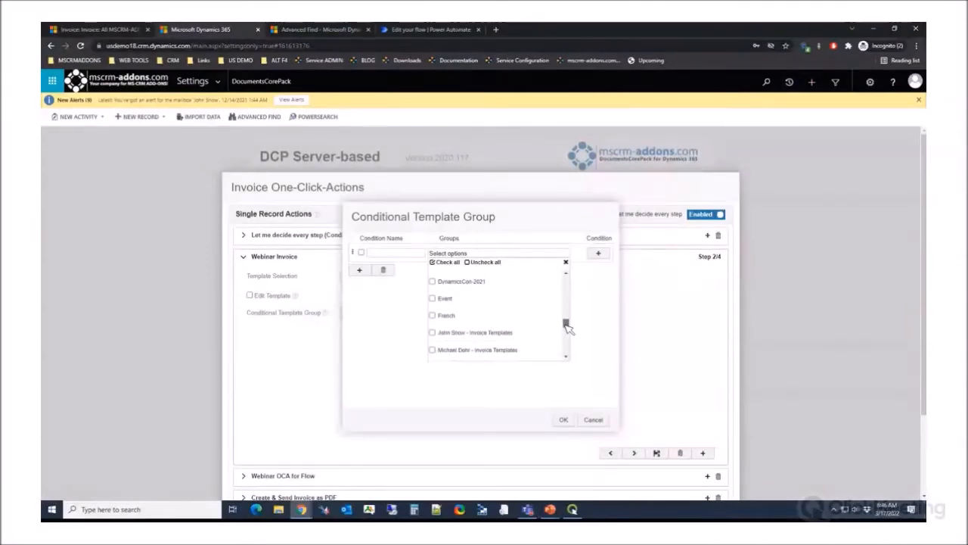
left_click(433, 293)
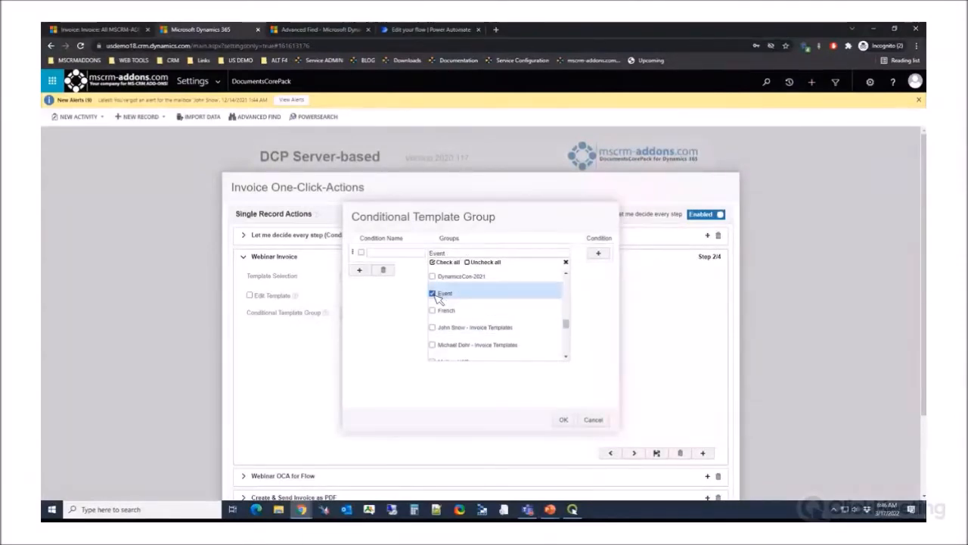
left_click(384, 256)
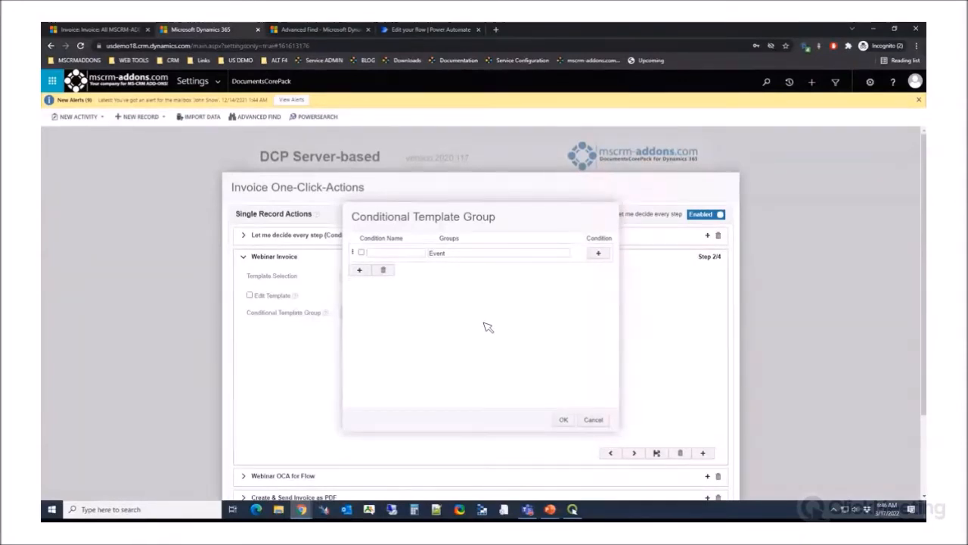
type("Events")
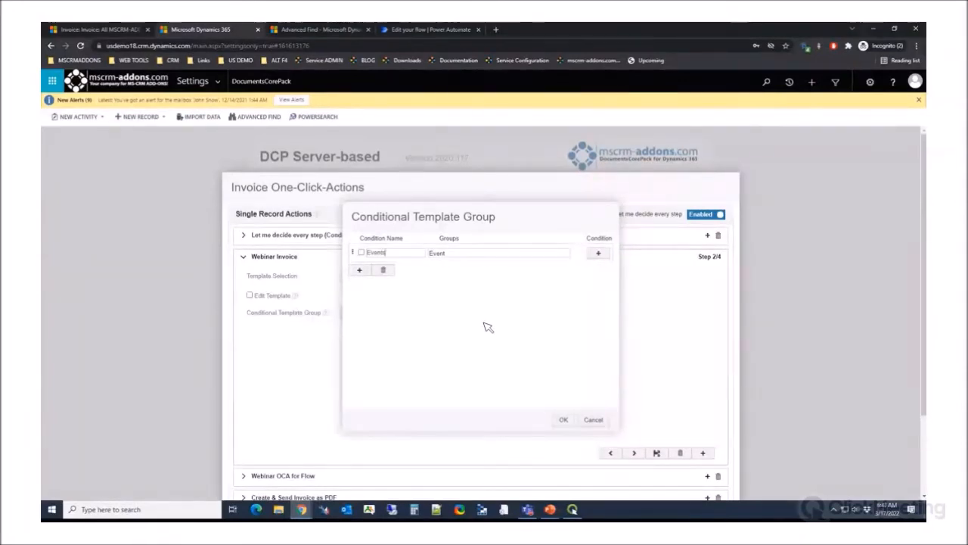
Activate an Opportunity condition for the Events row with the value Current Customer interested in Upgrading.
left_click(600, 255)
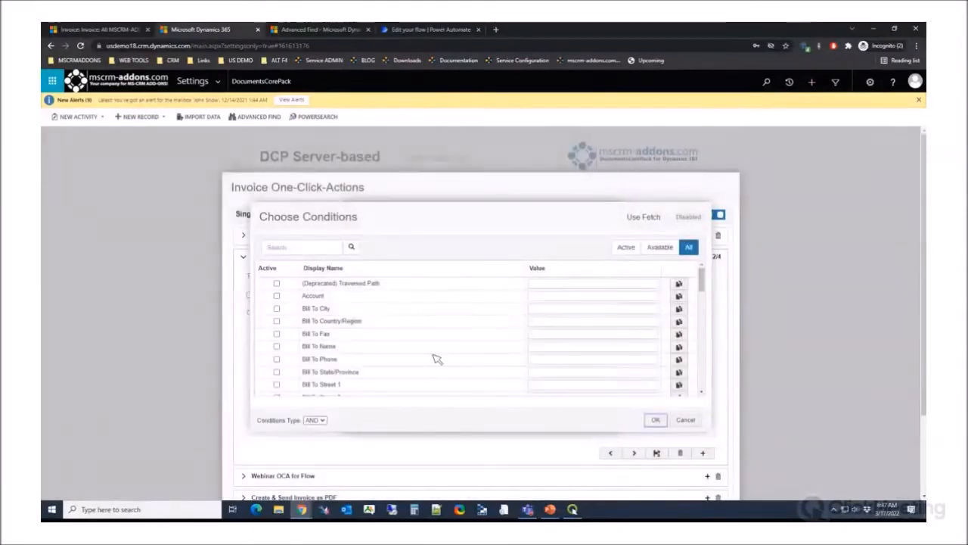
mouse_move(704, 283)
left_mouse_down()
mouse_move(703, 291)
mouse_move(703, 281)
left_mouse_up()
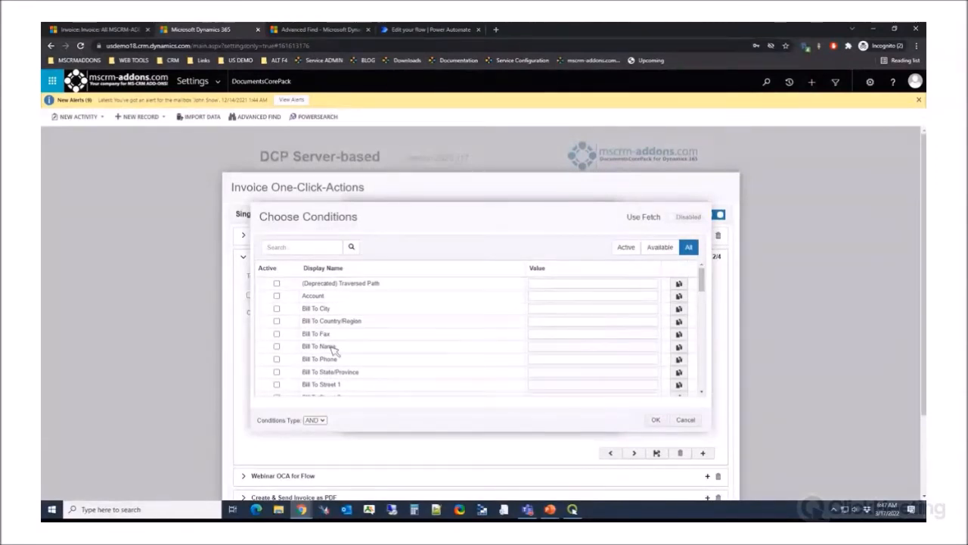
left_click_drag(701, 281, 705, 333)
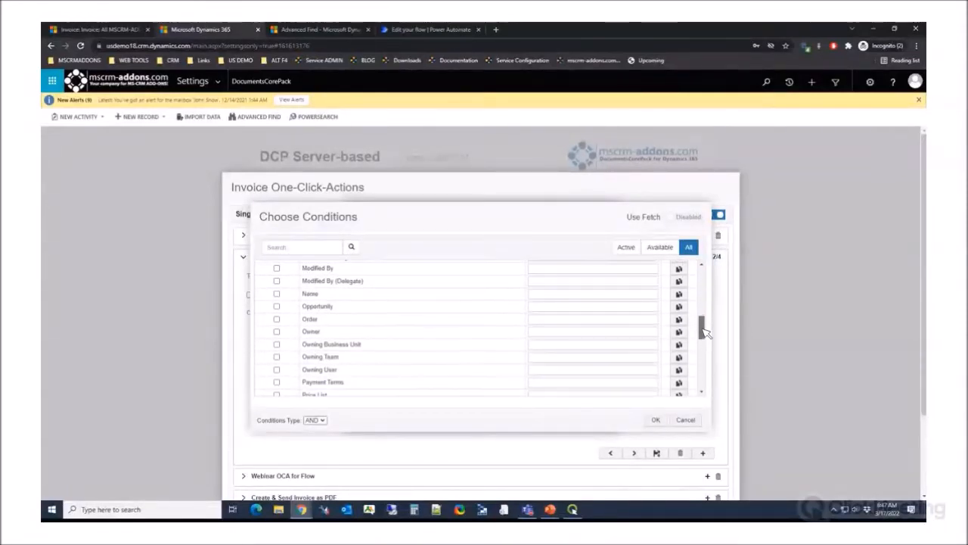
left_click(276, 306)
left_click(551, 307)
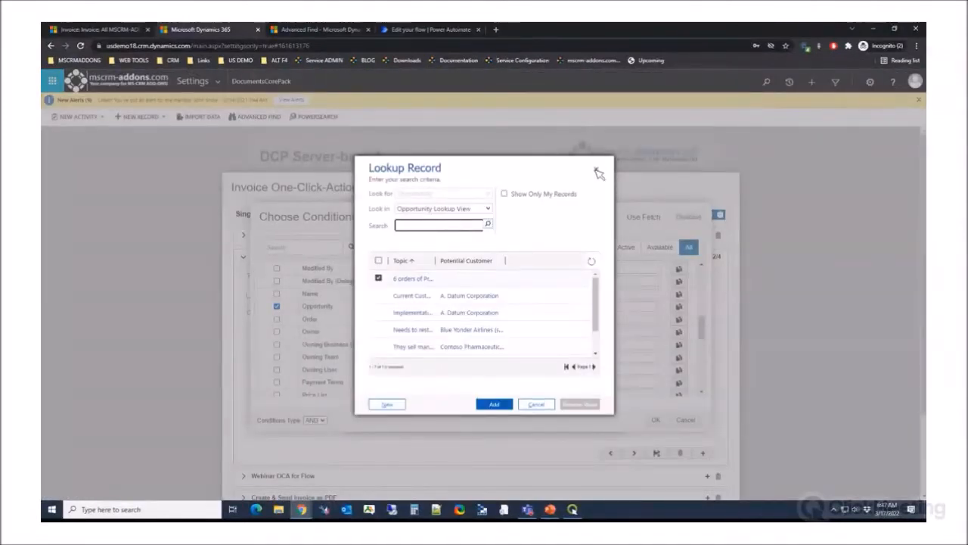
left_click(380, 295)
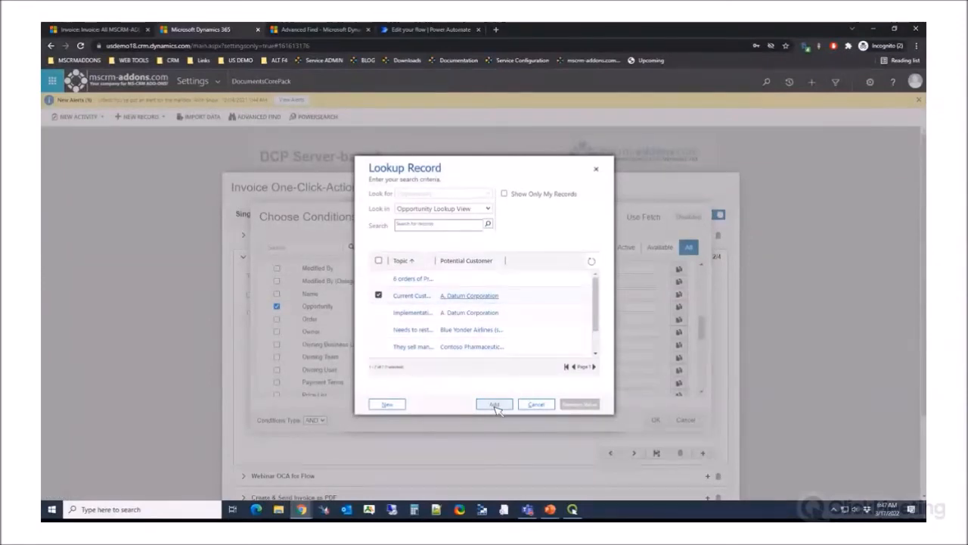
left_click(494, 405)
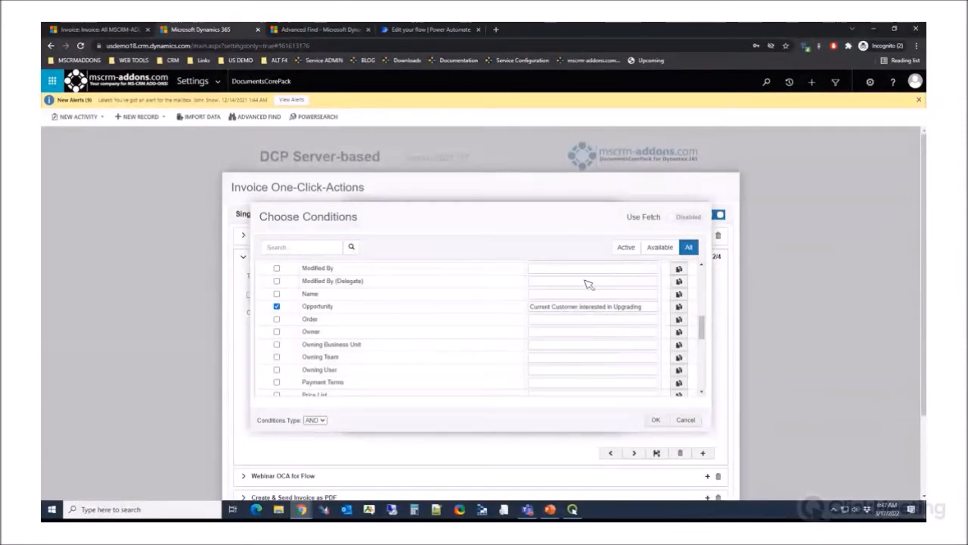
Duplicate the Opportunity condition and select Current Customer interested in Upgrading as the copy's record.
left_click(679, 306)
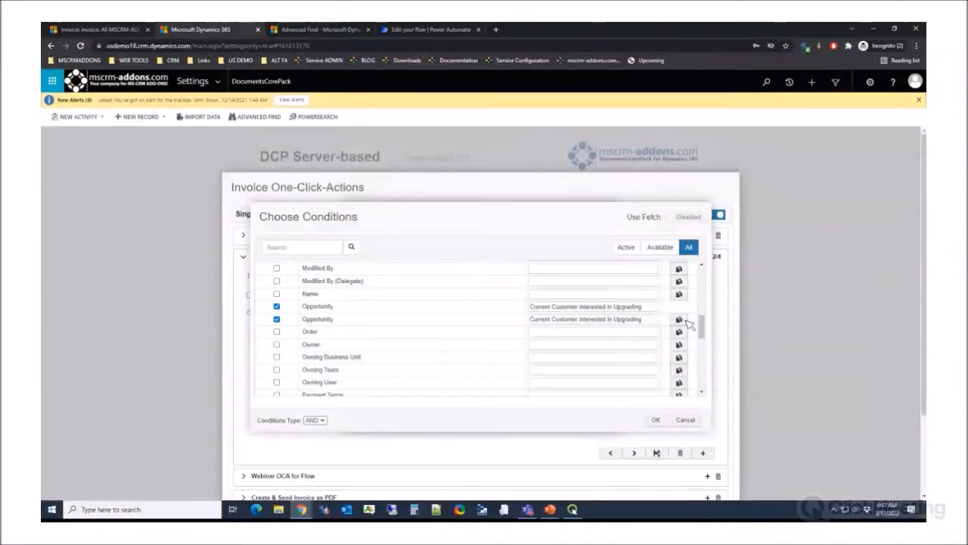
left_click(645, 320)
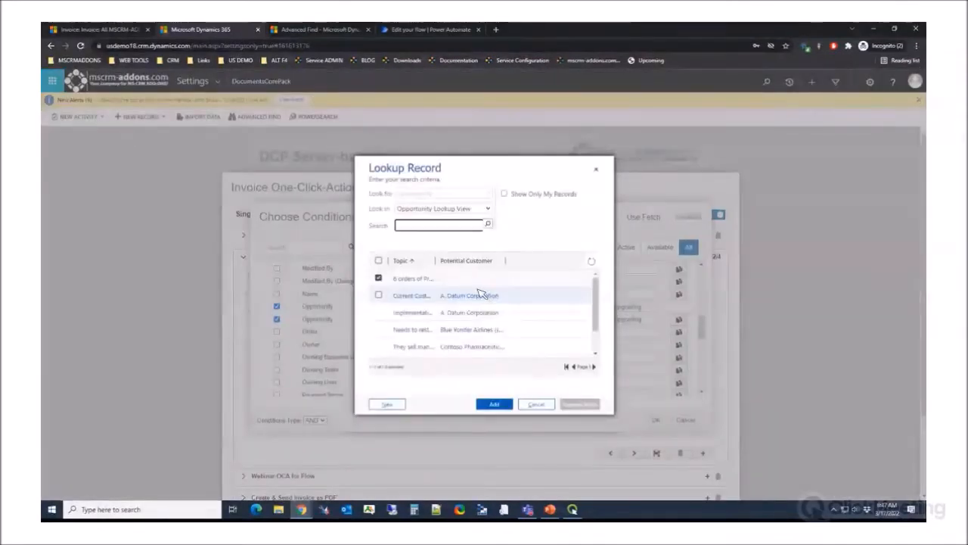
left_click(378, 295)
left_click(493, 405)
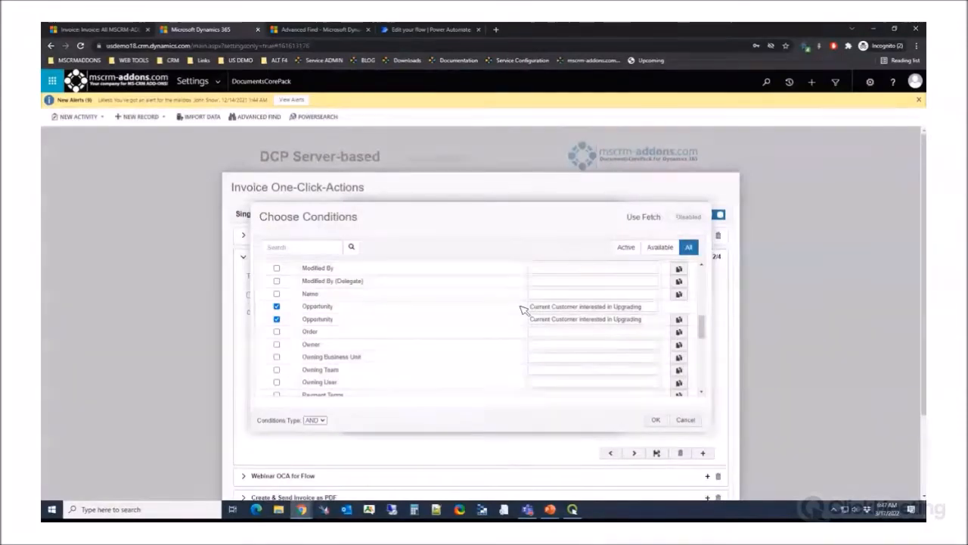
Add a third Opportunity condition, setting the second to the Implementation of All MSCRM-ADDONS opportunity and the third to Needs to restock their supply.
left_click(678, 320)
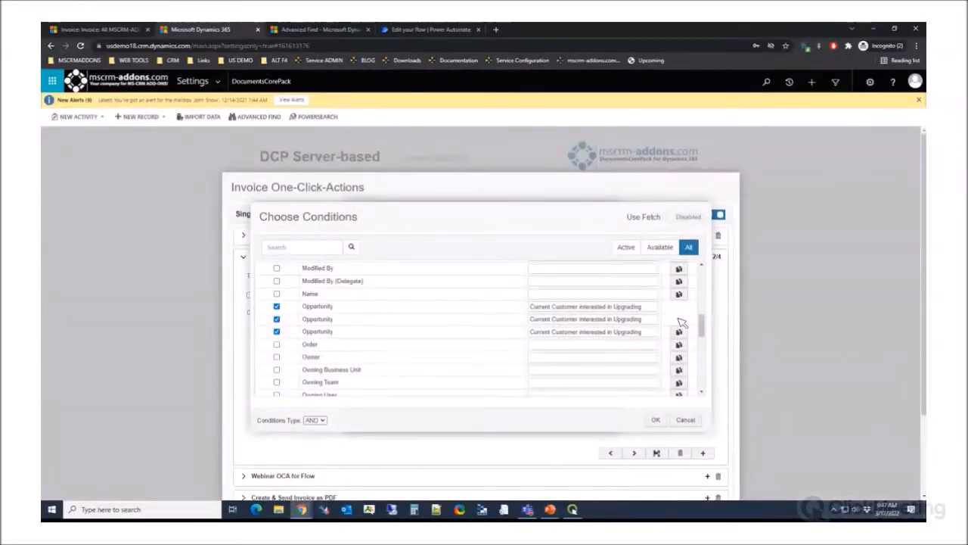
left_click(647, 325)
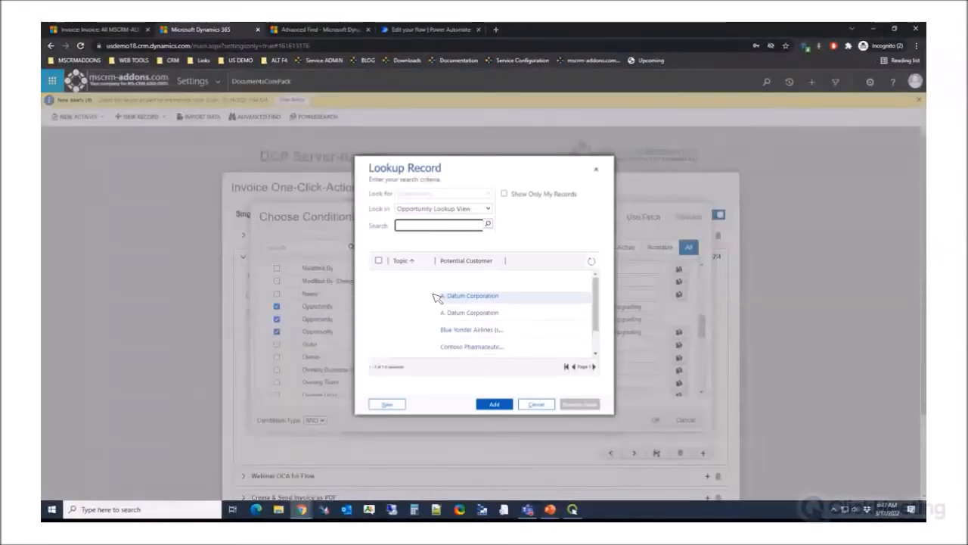
left_click(379, 313)
left_click(494, 404)
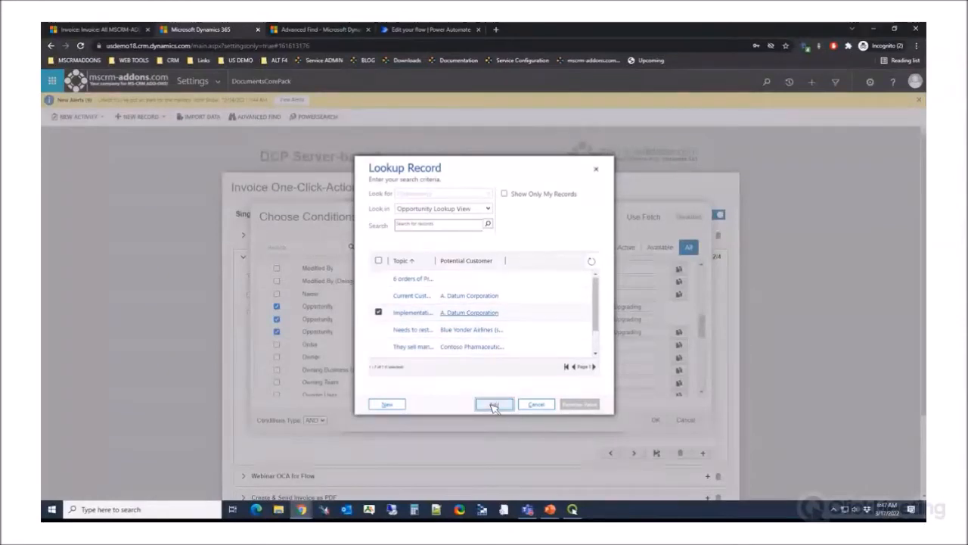
left_click(542, 337)
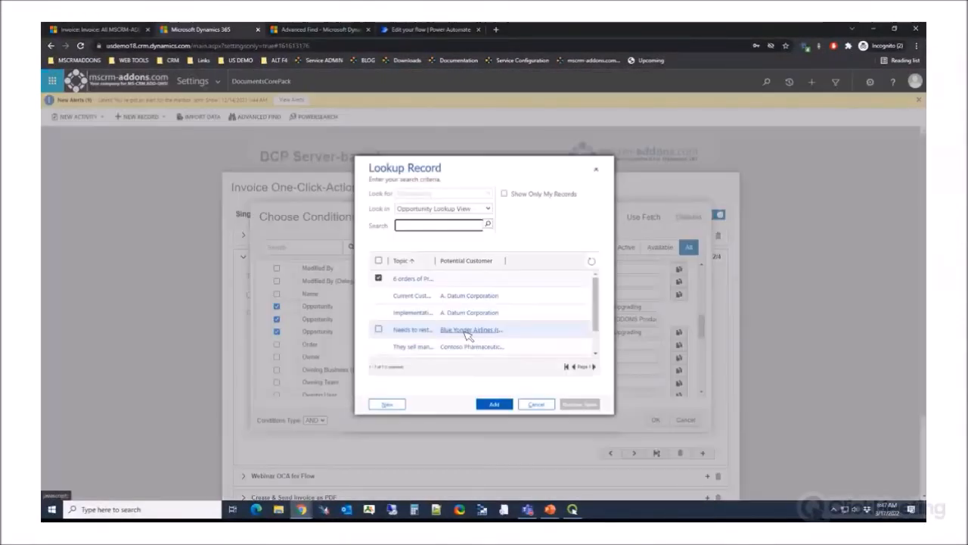
left_click(494, 404)
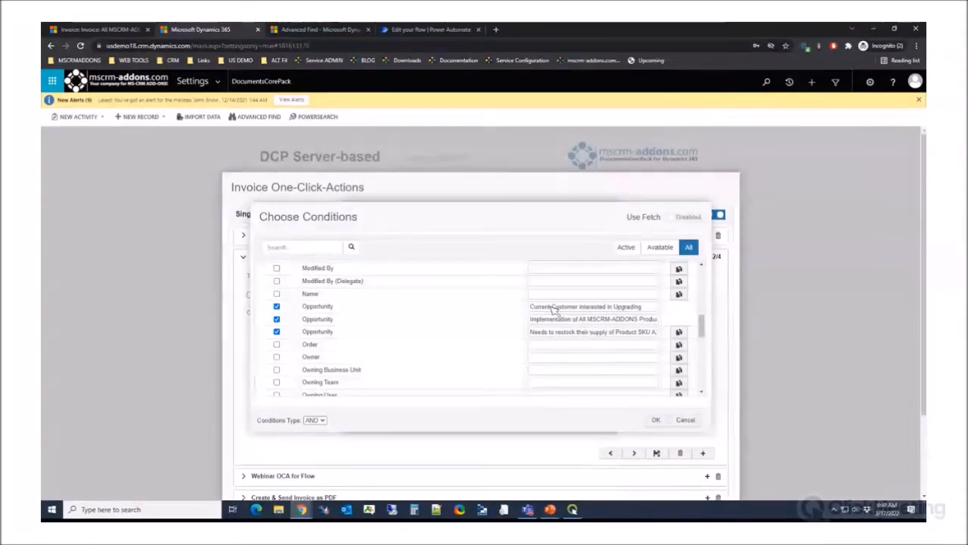
Look through the remaining invoice condition fields and enable Use Fetch for the condition.
left_click_drag(703, 331, 707, 368)
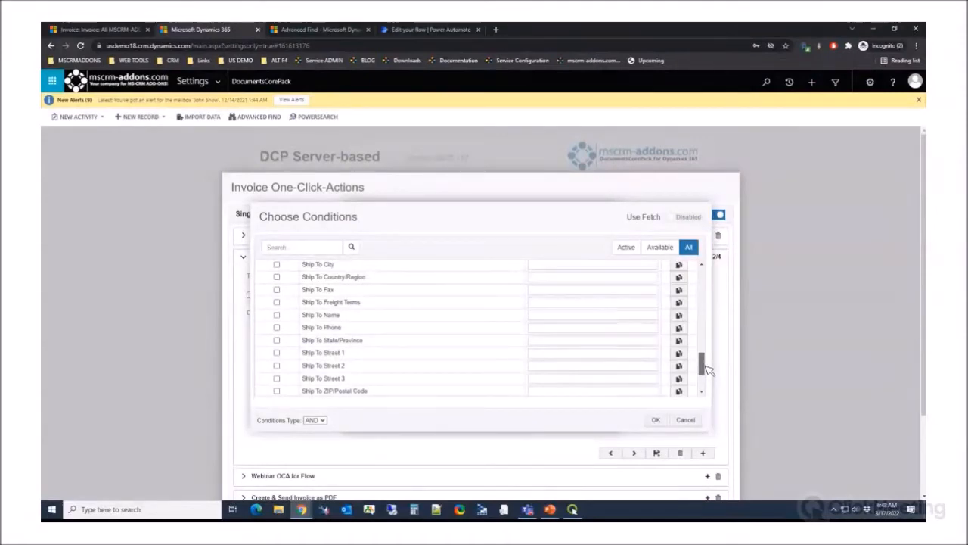
left_click_drag(708, 369, 705, 282)
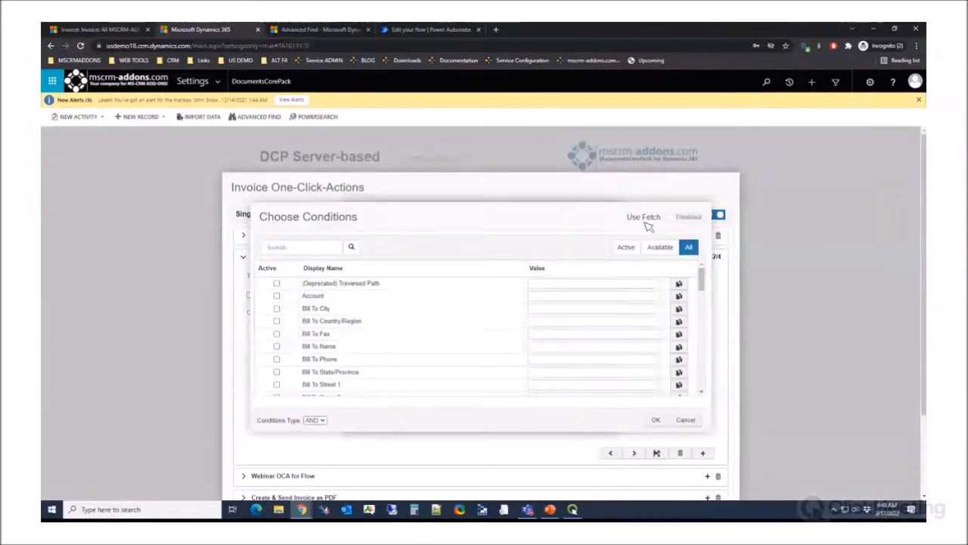
left_click(689, 218)
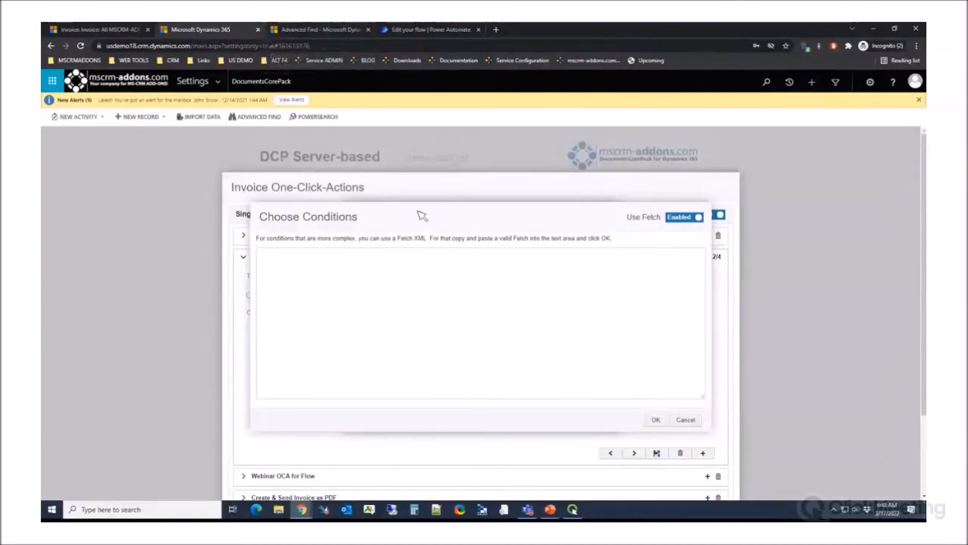
In the Advanced Find query for AutoMergeWorkingItems, add the criteria Created By Equals Current User and Delete Sharepoint File Equals.
left_click(322, 30)
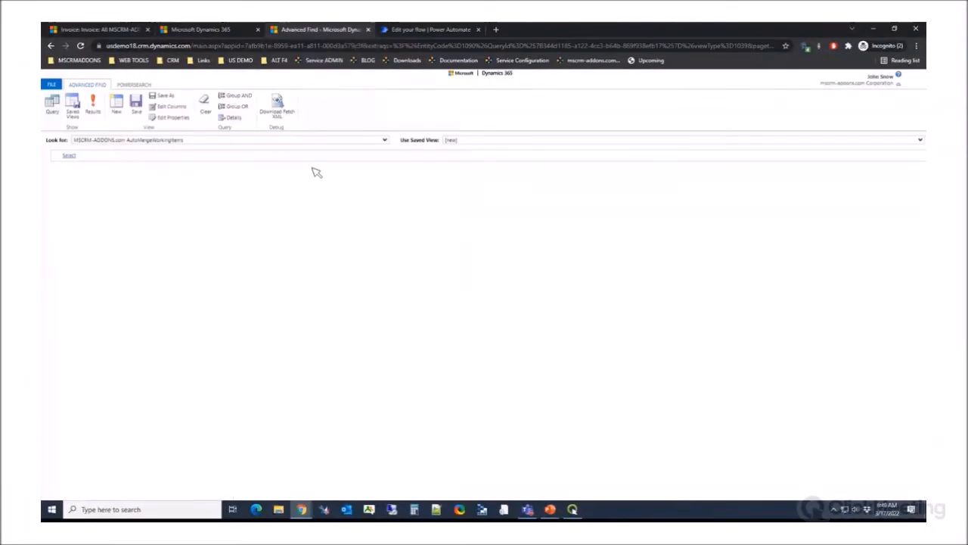
left_click(76, 153)
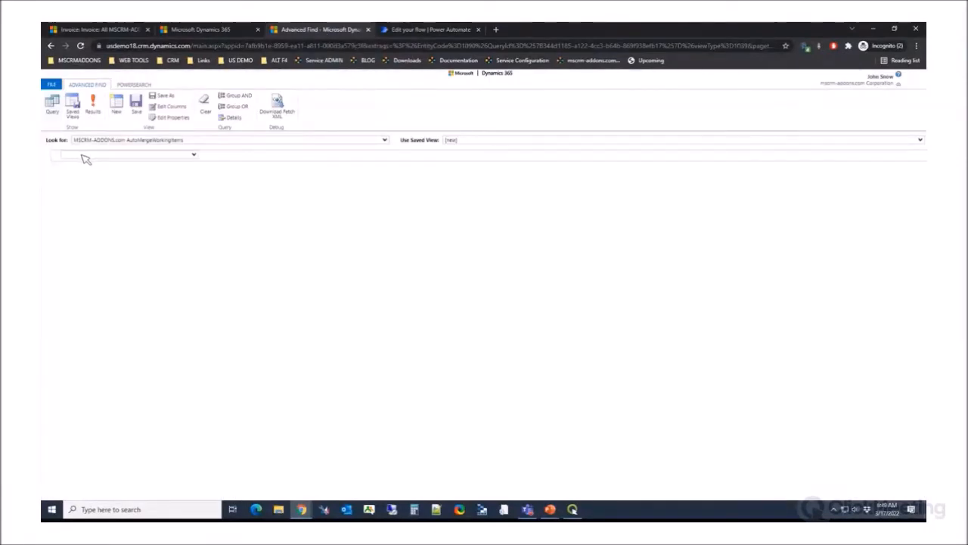
left_click(84, 156)
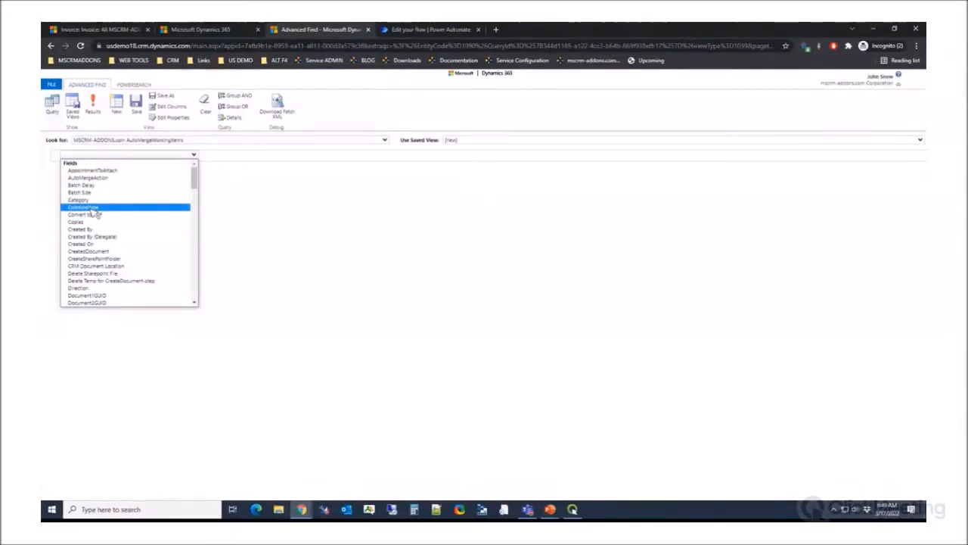
left_click(307, 224)
left_click(193, 155)
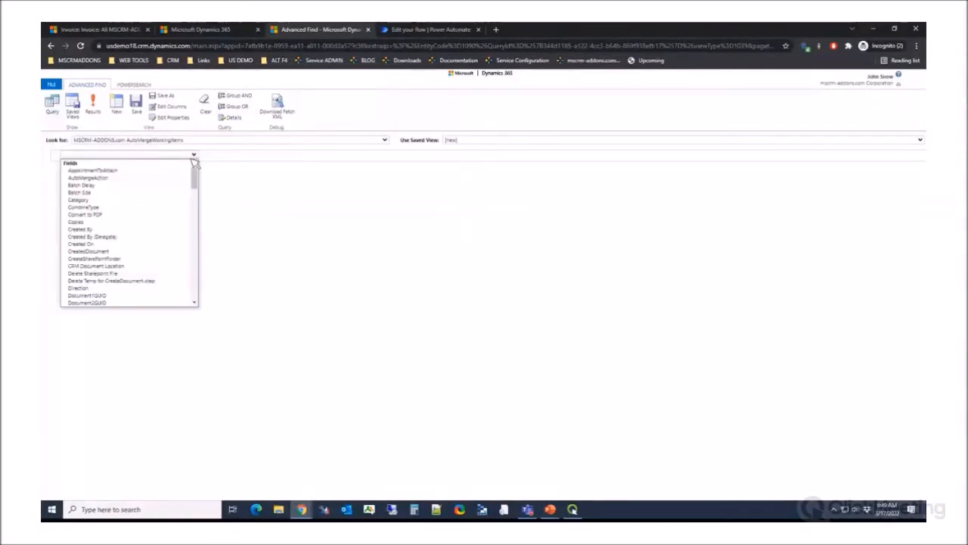
left_click(83, 230)
left_click(102, 170)
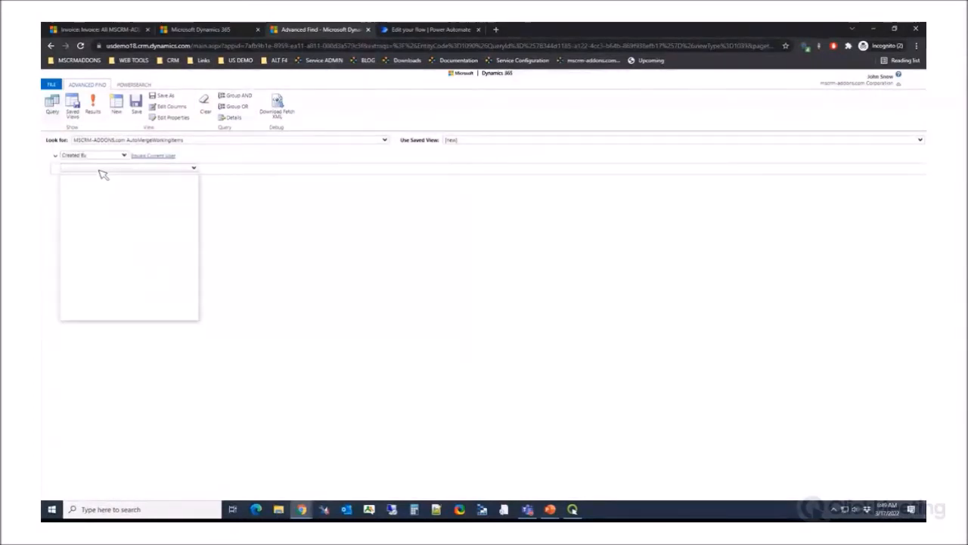
left_click(102, 288)
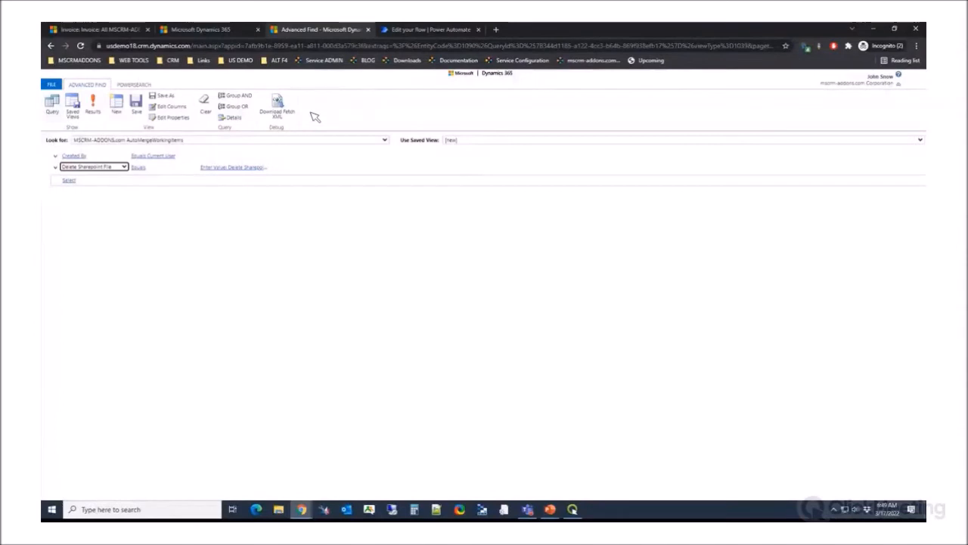
Download the query's Fetch XML, open the file in Notepad++ without updating, copy the whole fetch code and close the editor.
left_click(277, 106)
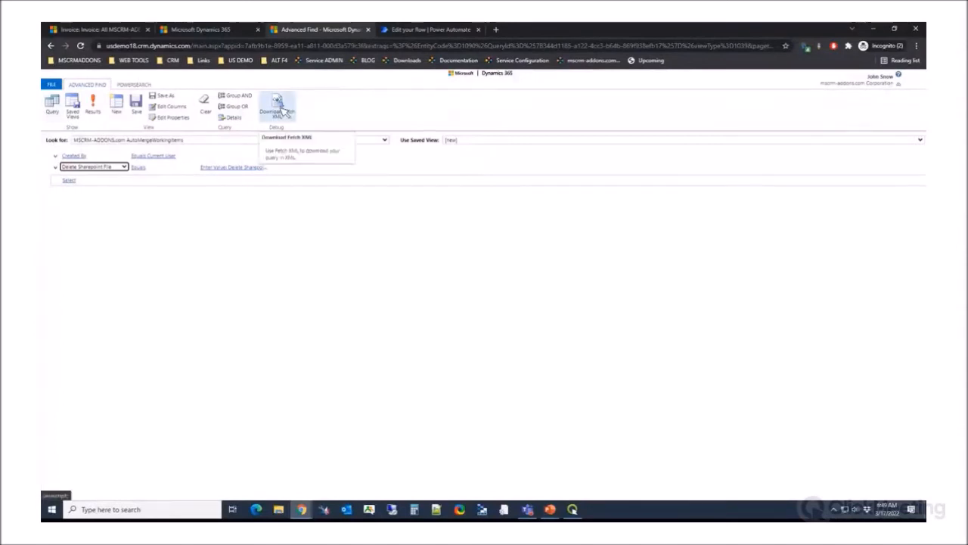
left_click(121, 488)
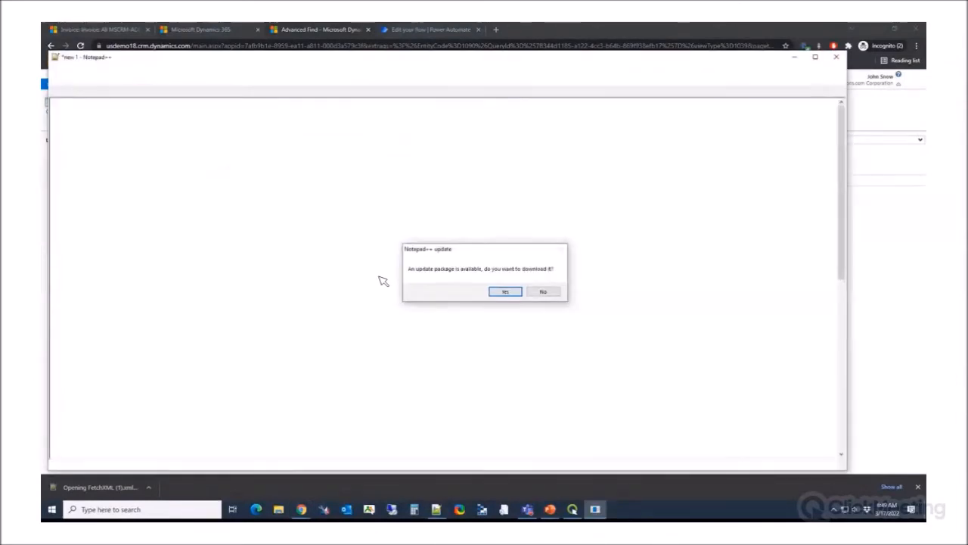
left_click(539, 293)
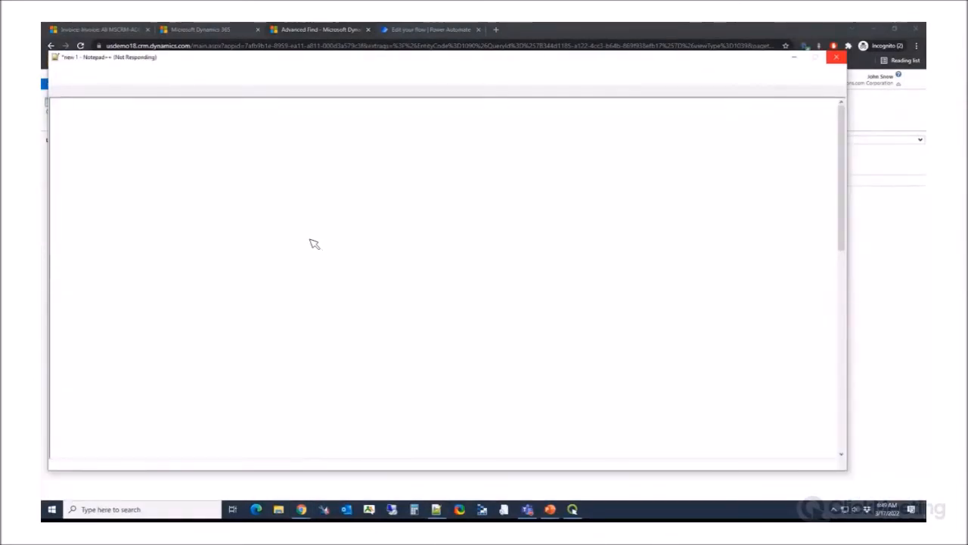
left_click_drag(134, 191, 83, 101)
right_click(123, 125)
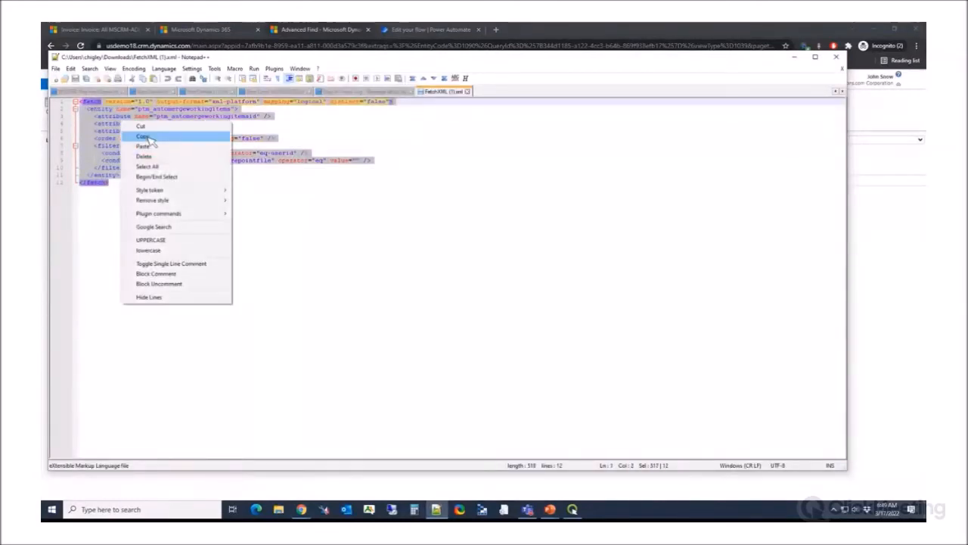
left_click(138, 137)
left_click(836, 56)
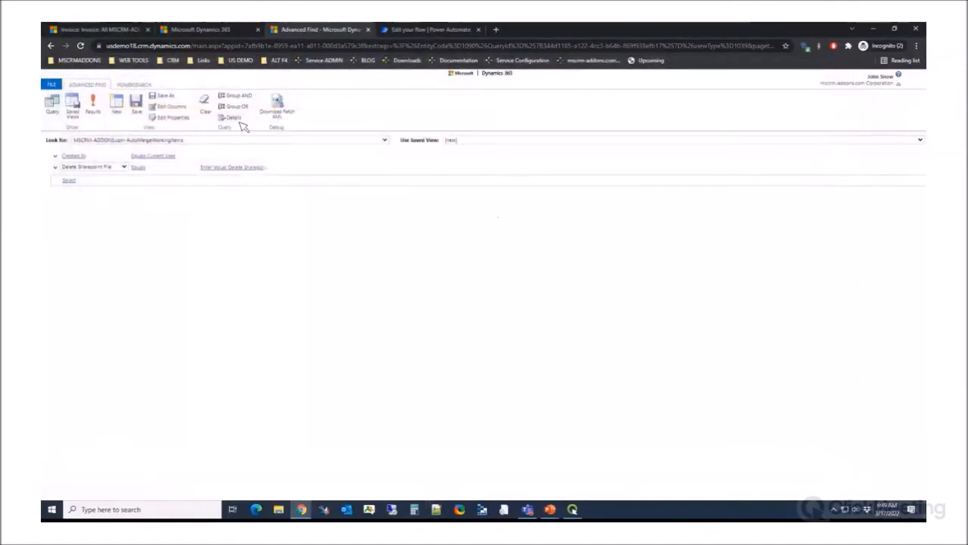
Paste the copied Fetch XML into the invoice condition's text area, then discard the condition and the conditional template group changes.
left_click(195, 30)
left_click(341, 303)
right_click(336, 298)
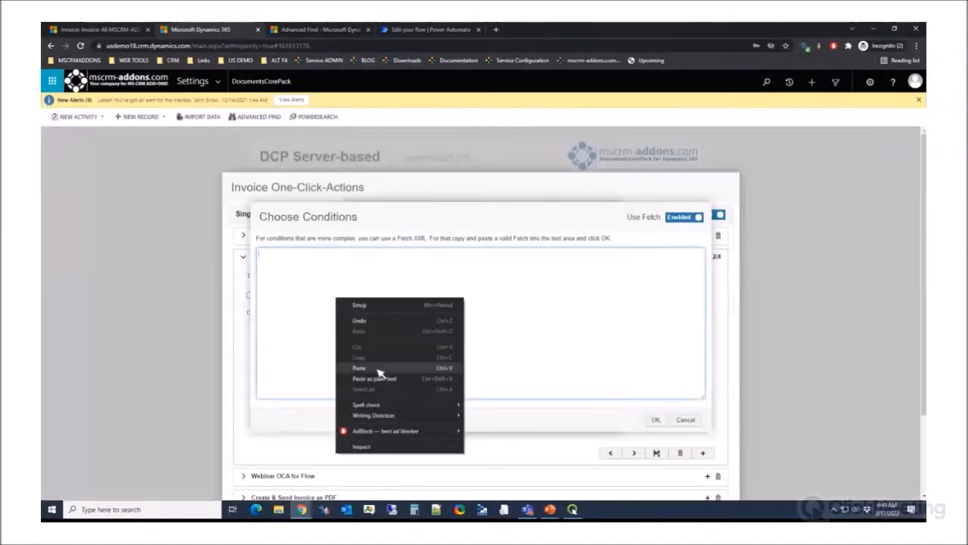
left_click(378, 369)
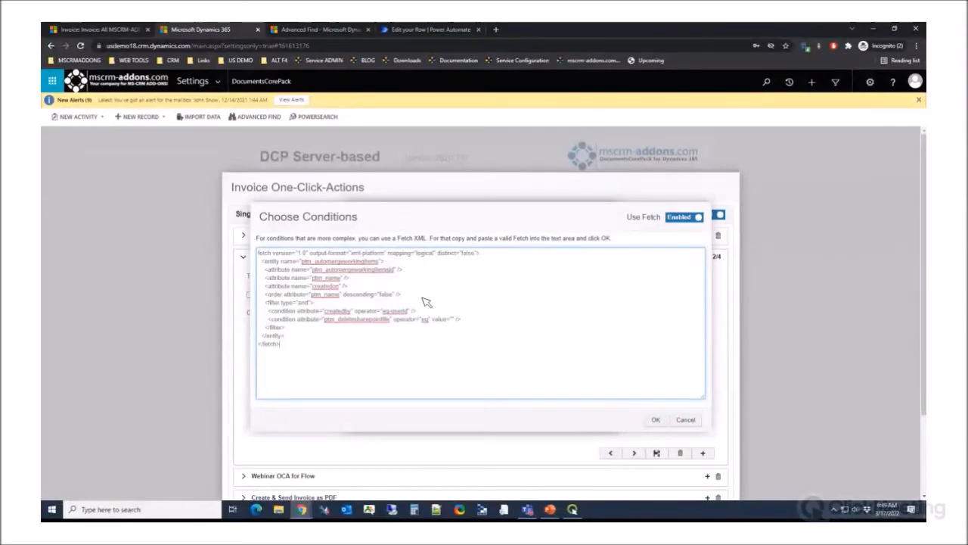
left_click(685, 420)
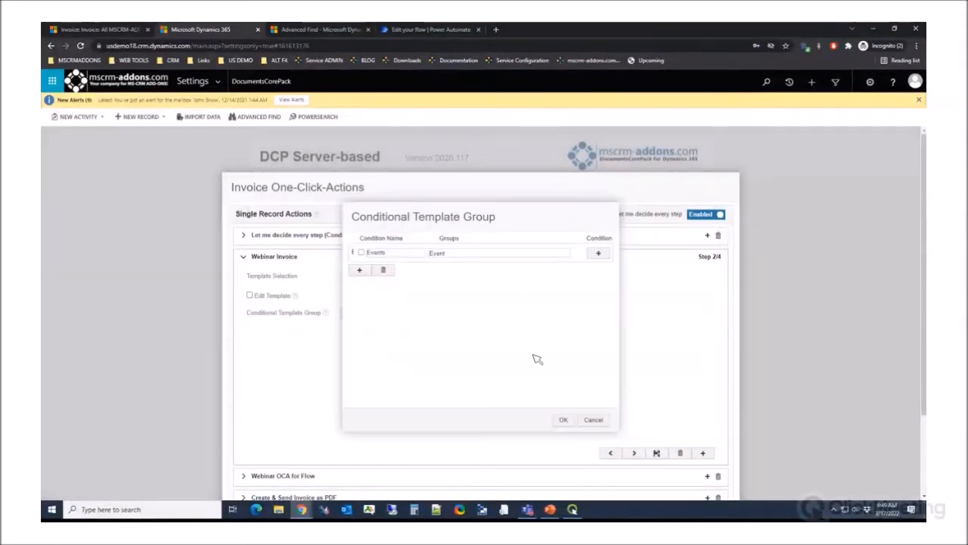
left_click(594, 420)
Try to switch the Webinar Invoice template selection to Predefine Template and search the template records for bm.
left_click(409, 277)
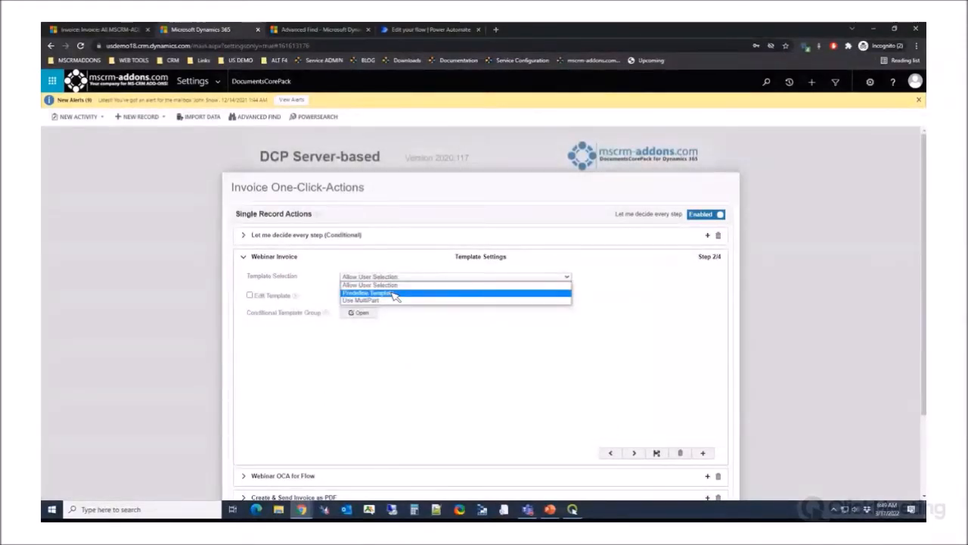
left_click(391, 294)
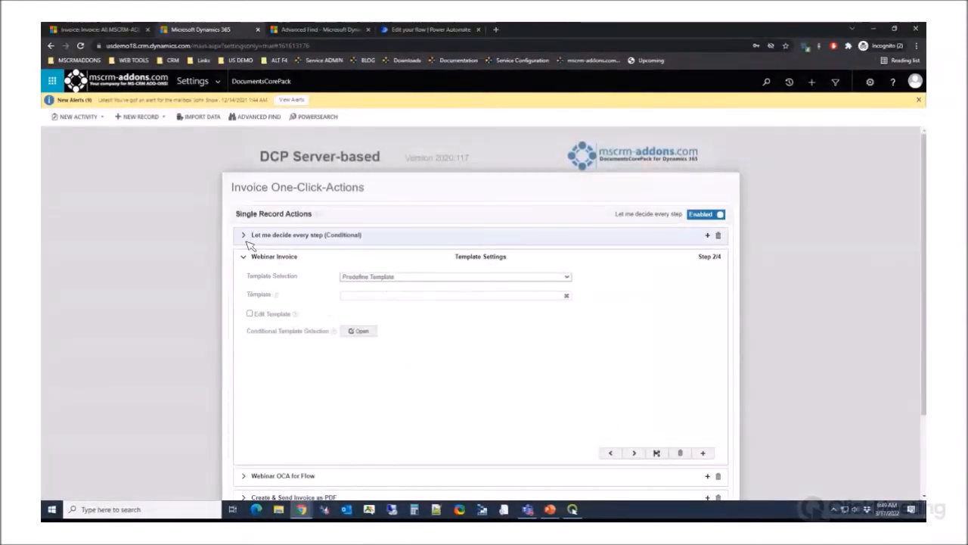
left_click(410, 301)
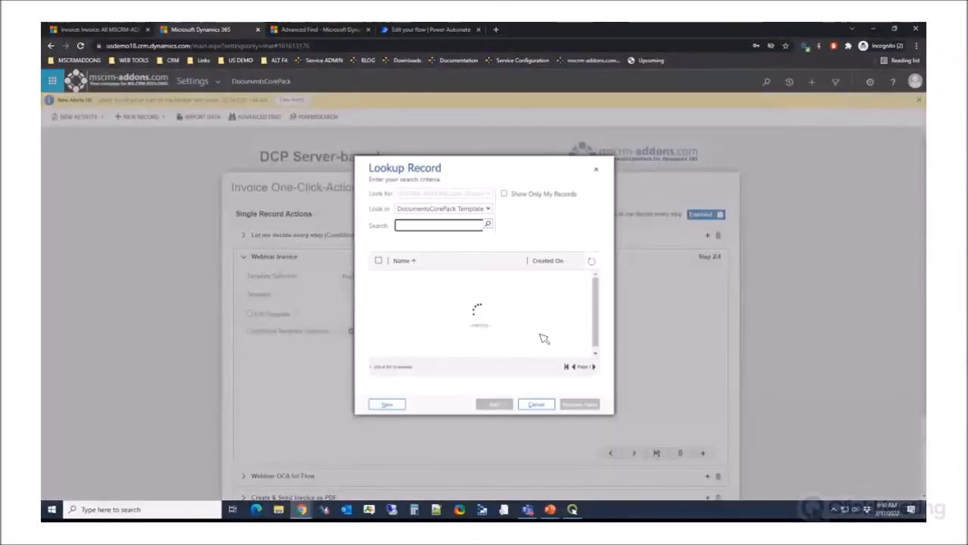
left_click(445, 227)
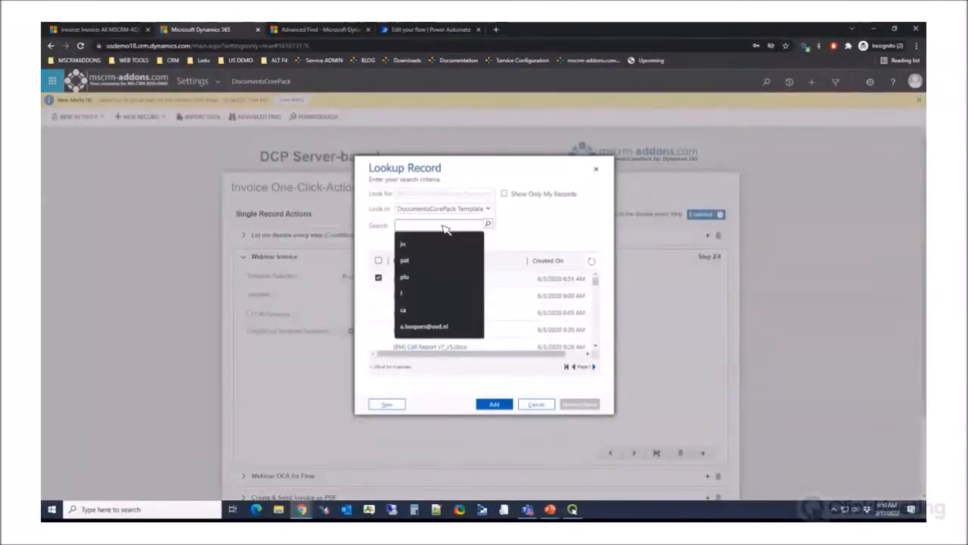
type("bm")
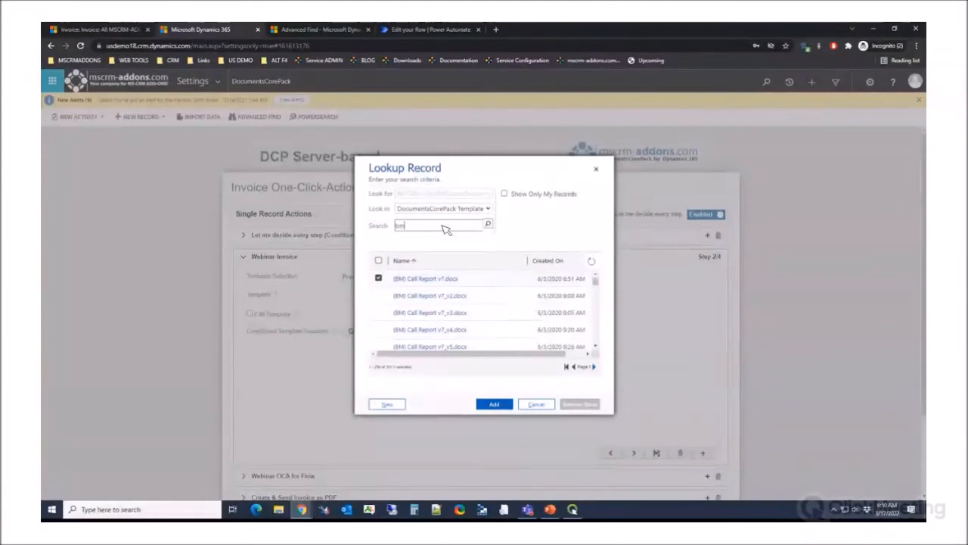
key("Return")
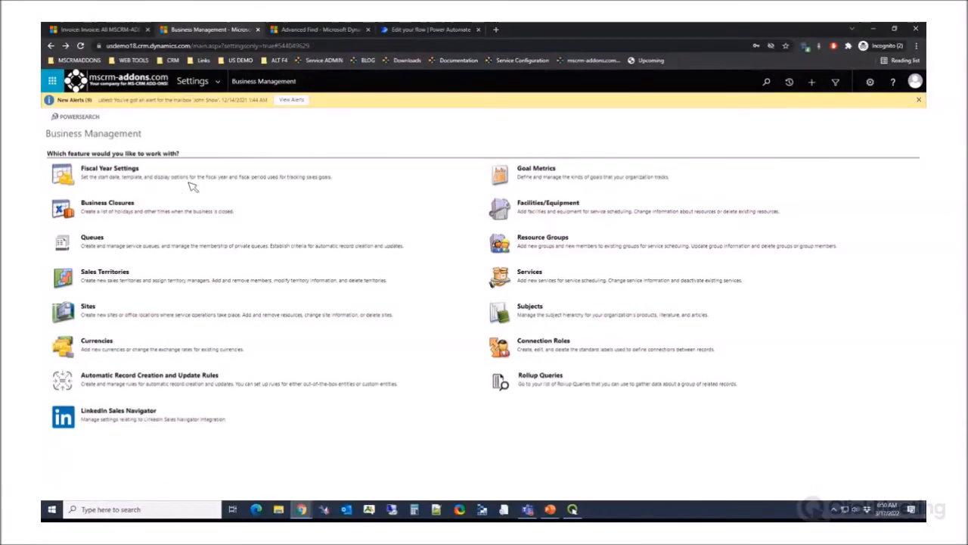
Reopen the DocumentsCorePack settings and go to the Template Settings of the Webinar Invoice action in the Invoice One-Click-Actions.
left_click(222, 81)
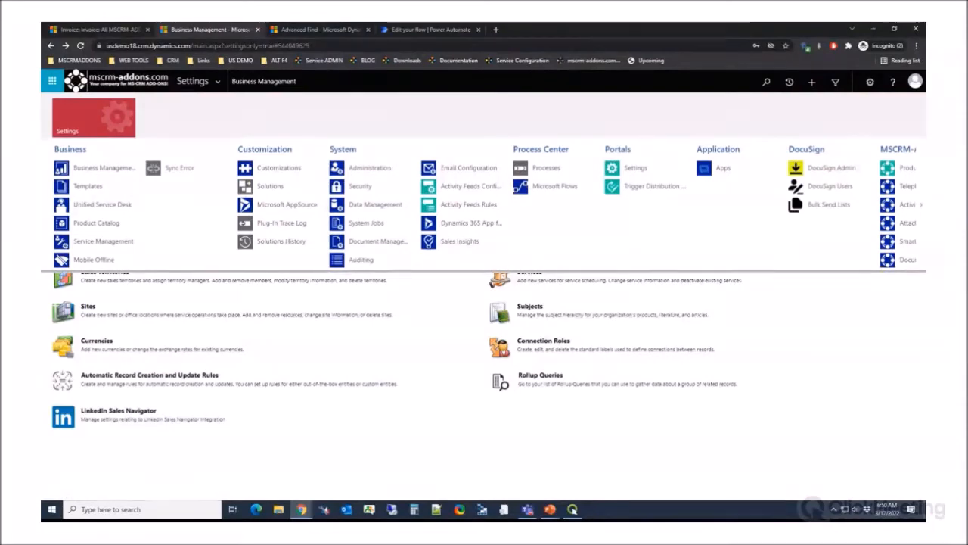
left_click(897, 259)
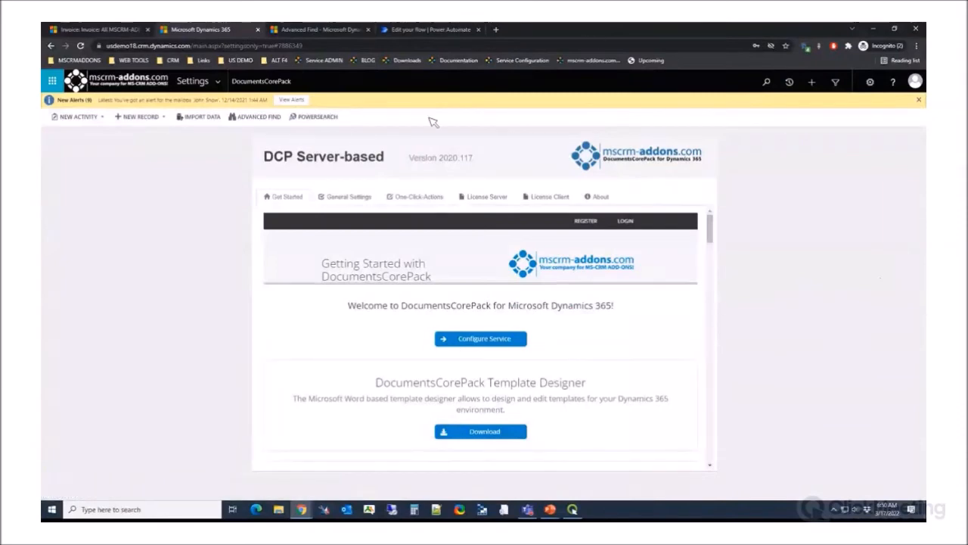
left_click(421, 197)
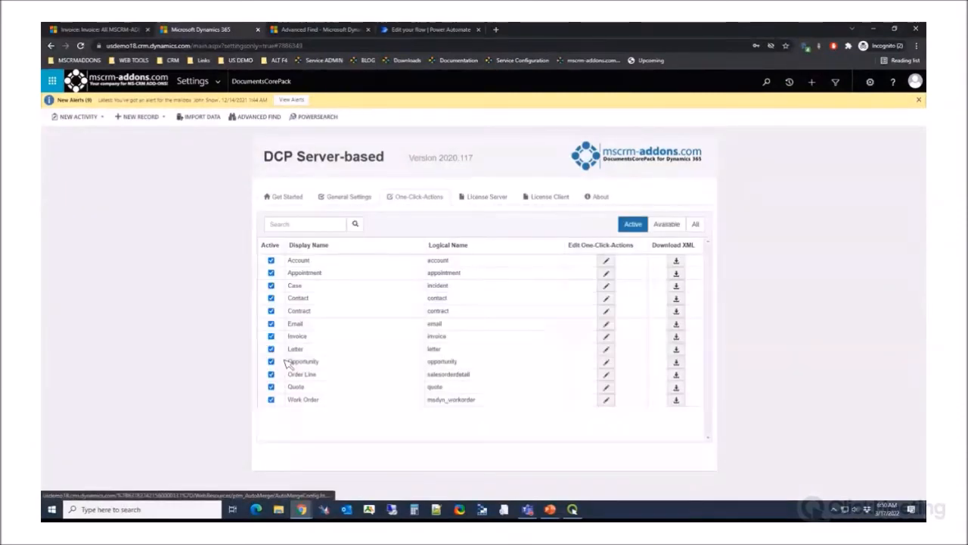
left_click(607, 337)
left_click(303, 256)
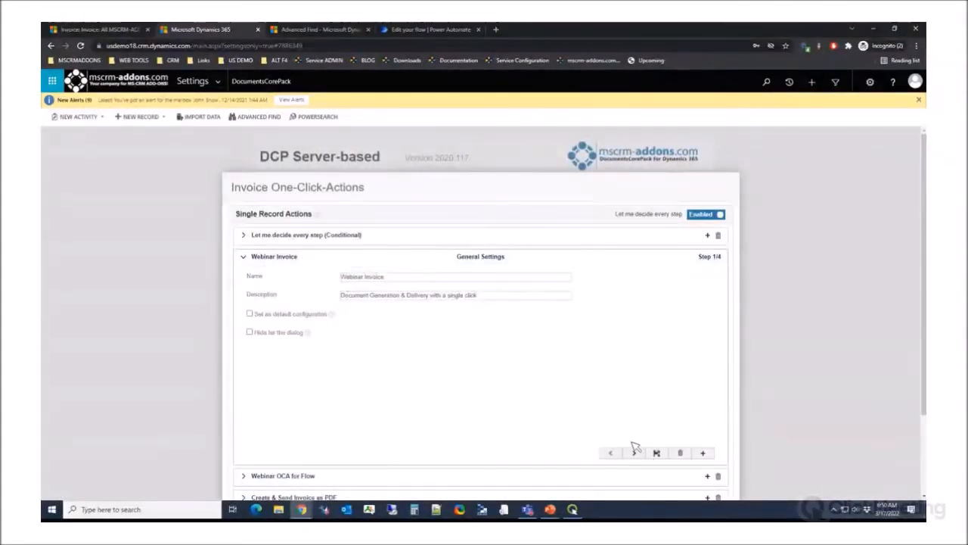
left_click(634, 453)
Set the template selection to Predefine Template and assign (BM) Call Report v7.docx as the template.
left_click(405, 278)
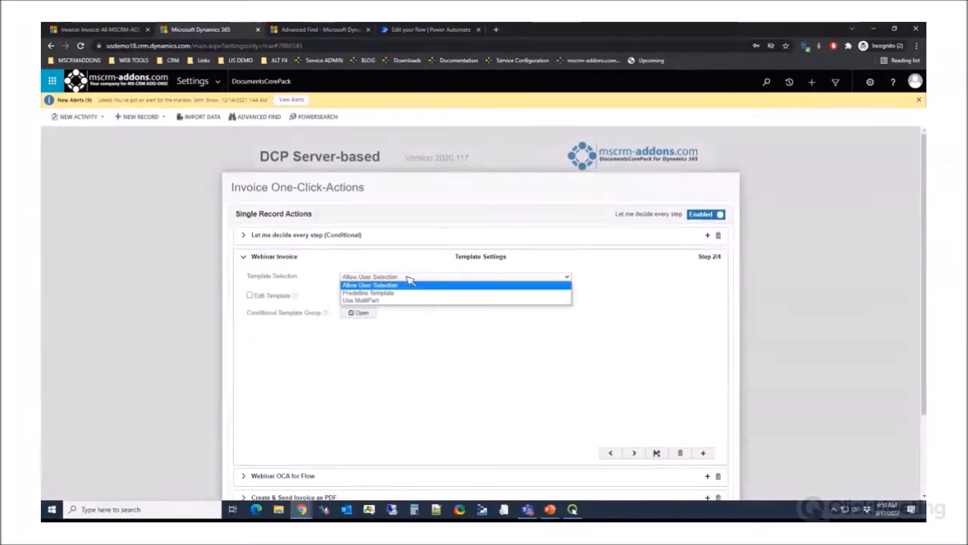
left_click(402, 296)
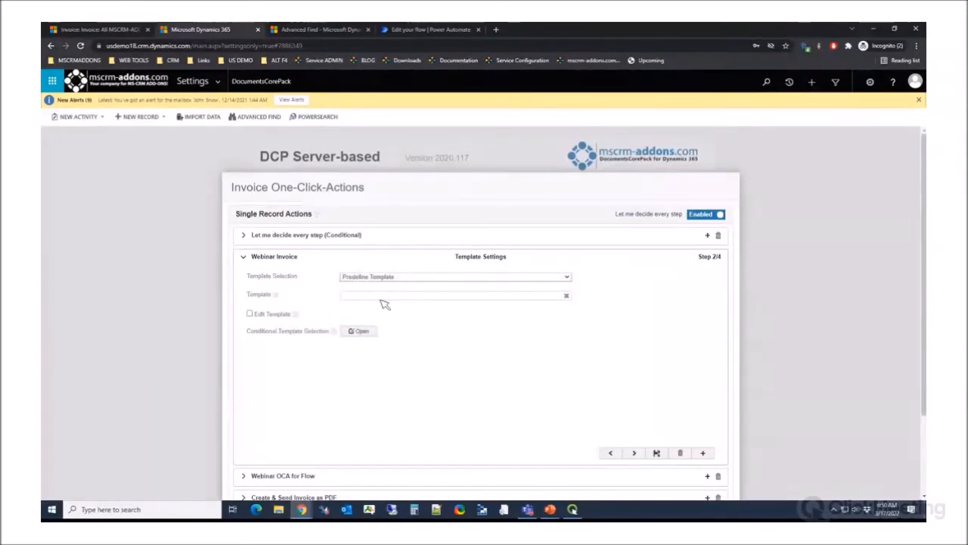
left_click(384, 303)
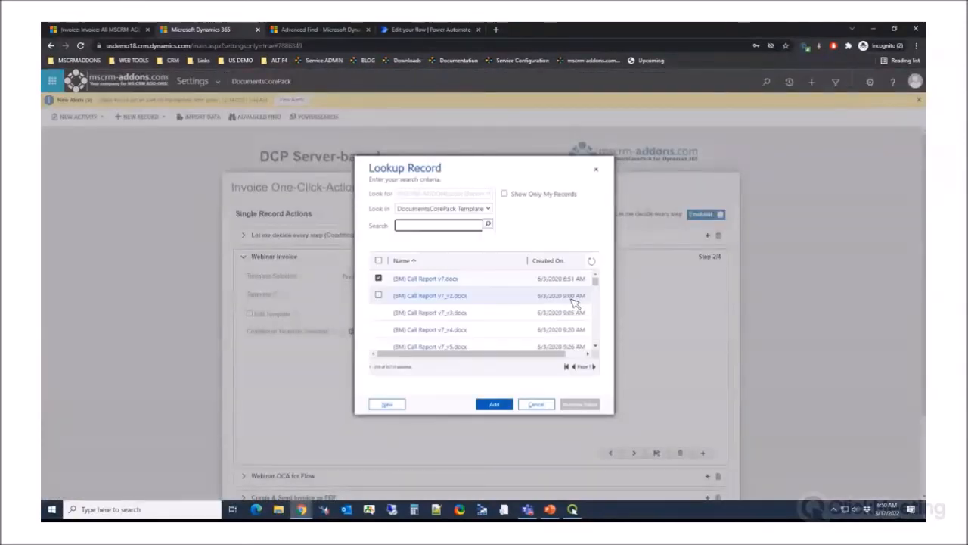
left_click(418, 226)
type("bm")
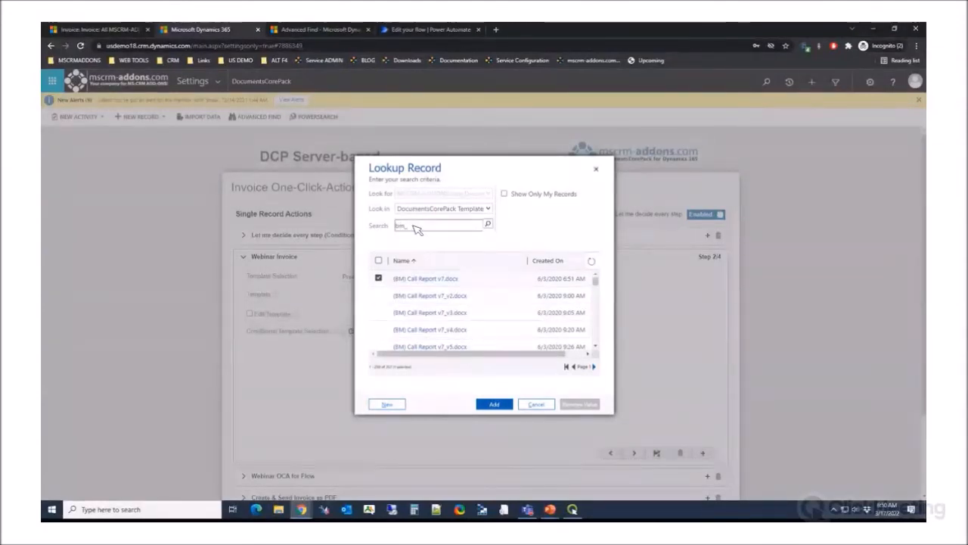
left_click(501, 405)
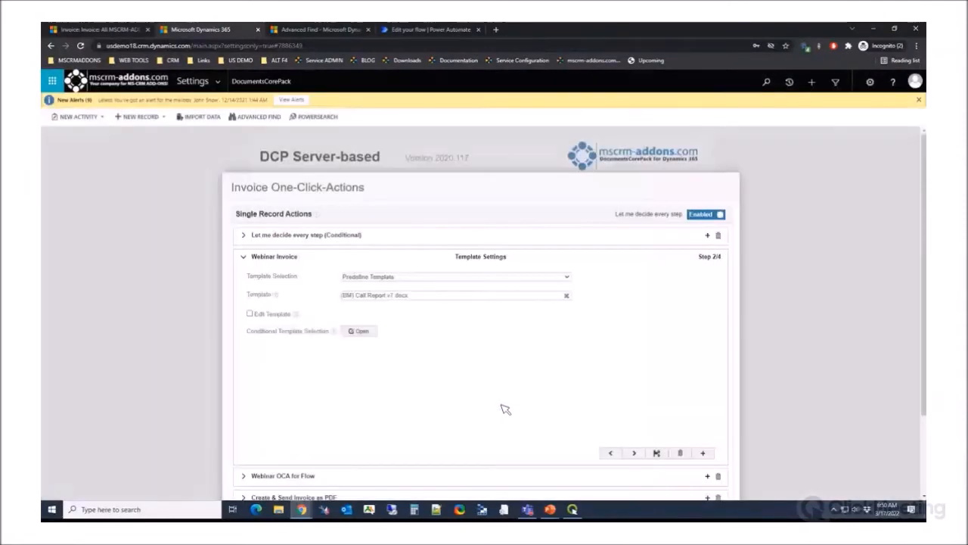
Search the template records for bm_ and replace the predefined template with BM_Invoice_Standard_Webinar.docx.
left_click(436, 300)
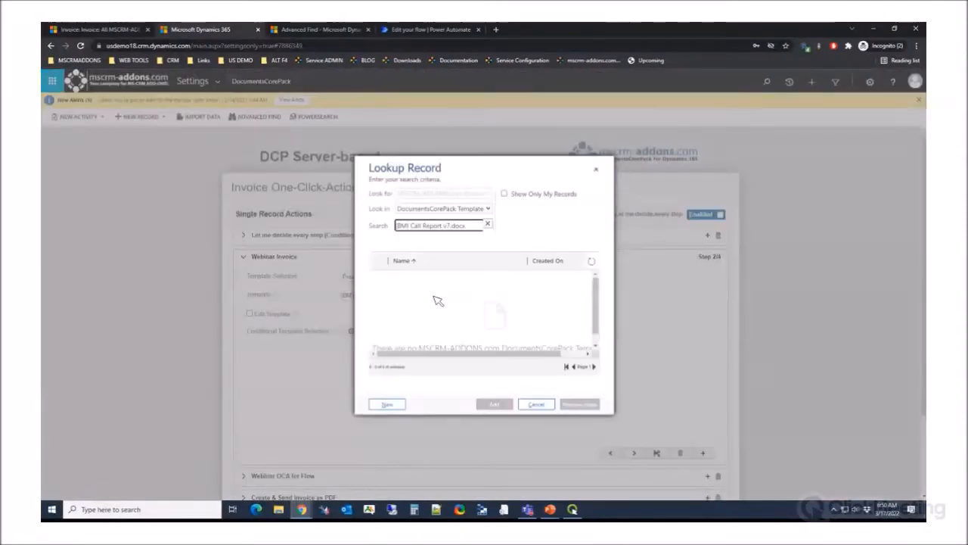
left_click(488, 223)
left_click(425, 227)
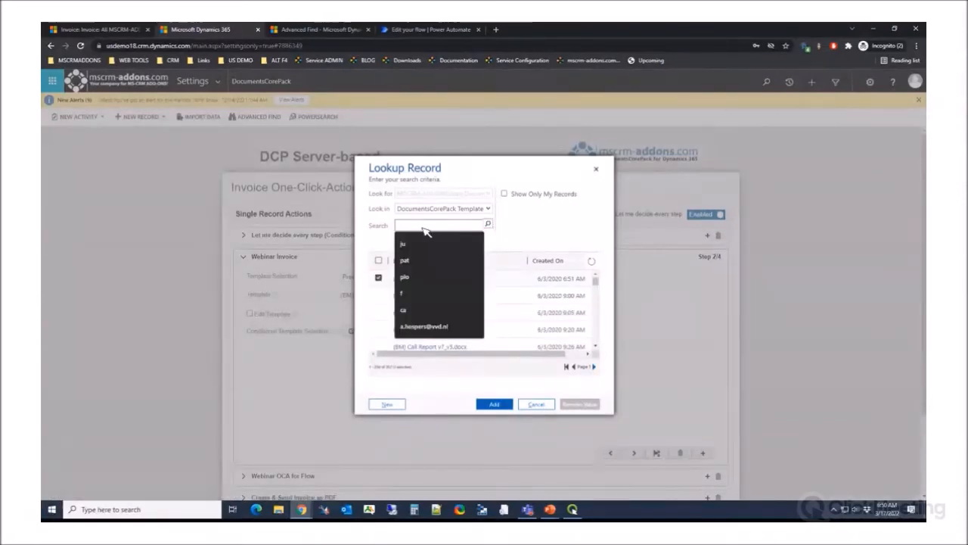
type("bm_")
key("Return")
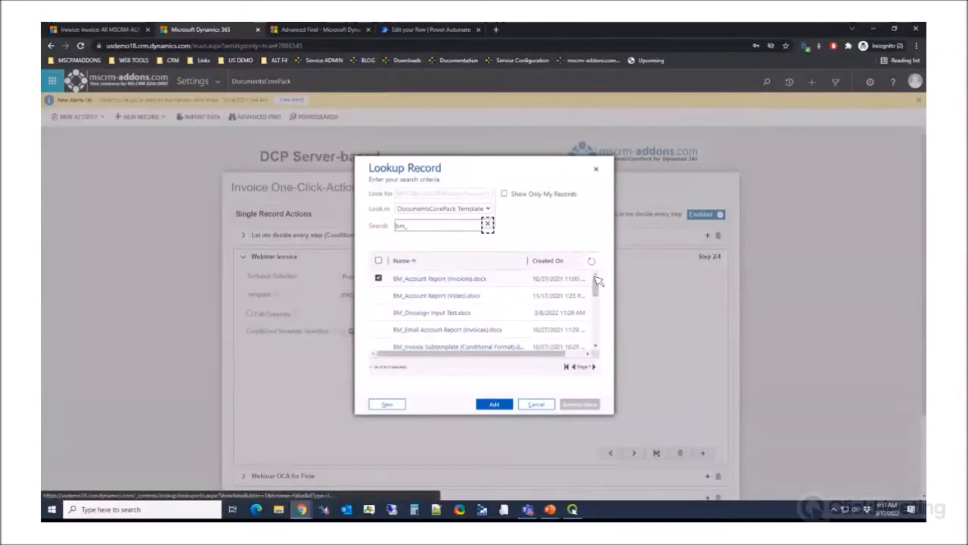
scroll(539, 309, "down", 1)
scroll(532, 310, "down", 1)
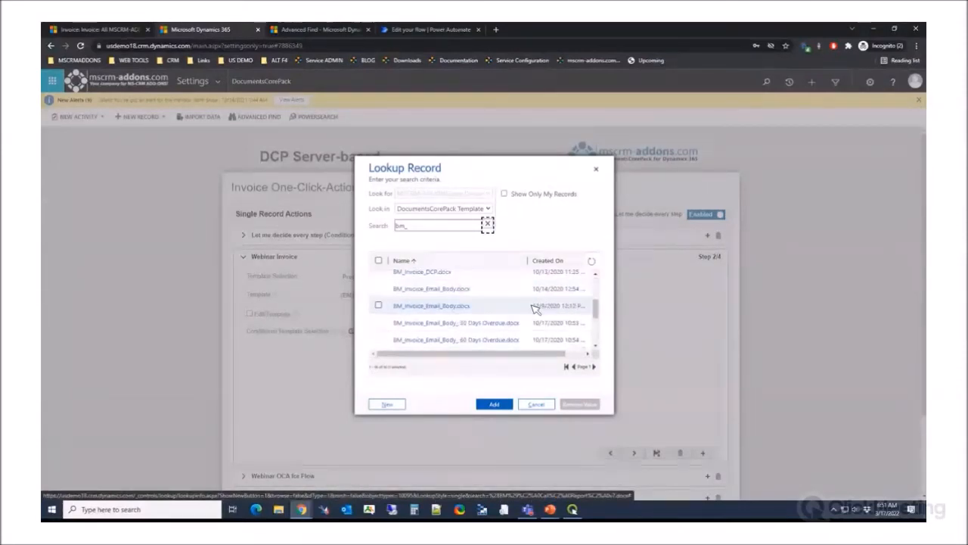
scroll(530, 311, "down", 1)
scroll(524, 308, "down", 3)
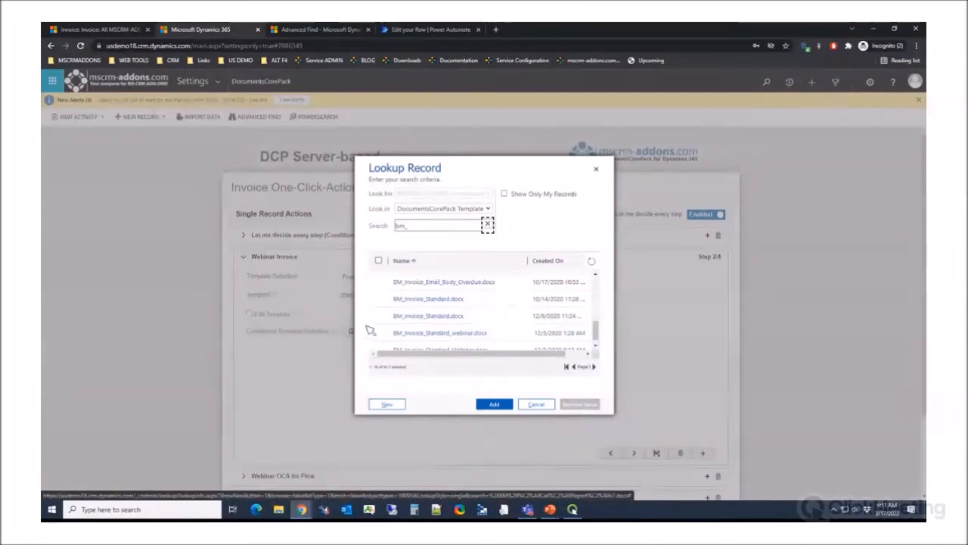
scroll(382, 339, "down", 1)
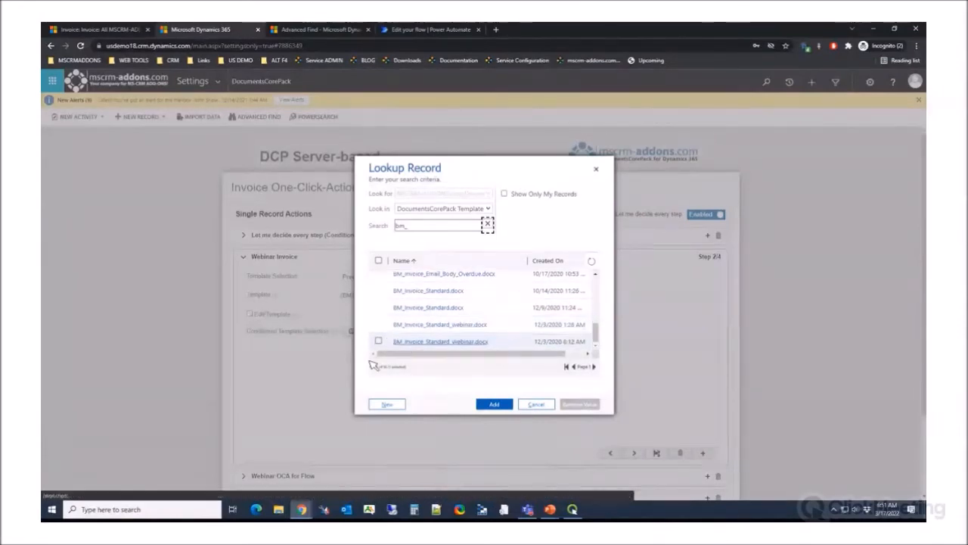
left_click(379, 341)
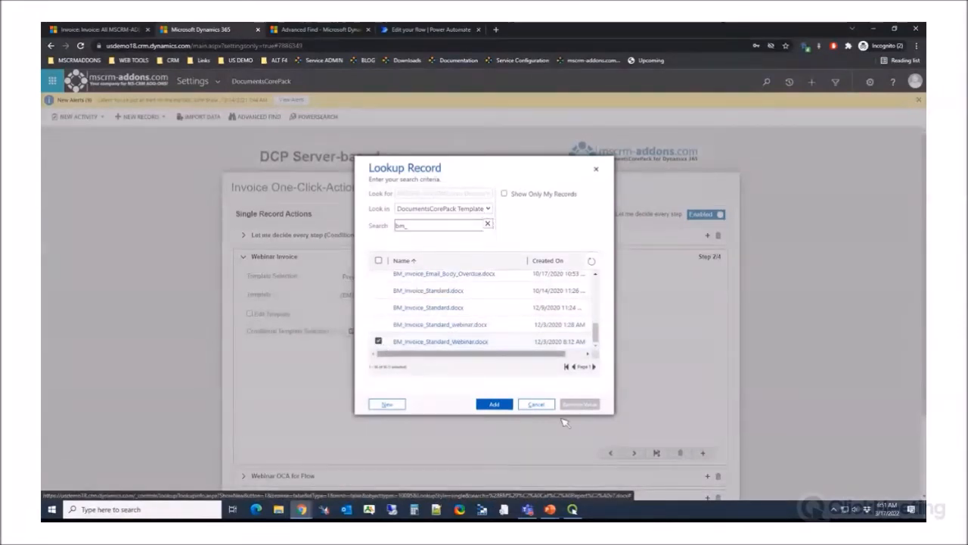
left_click(511, 407)
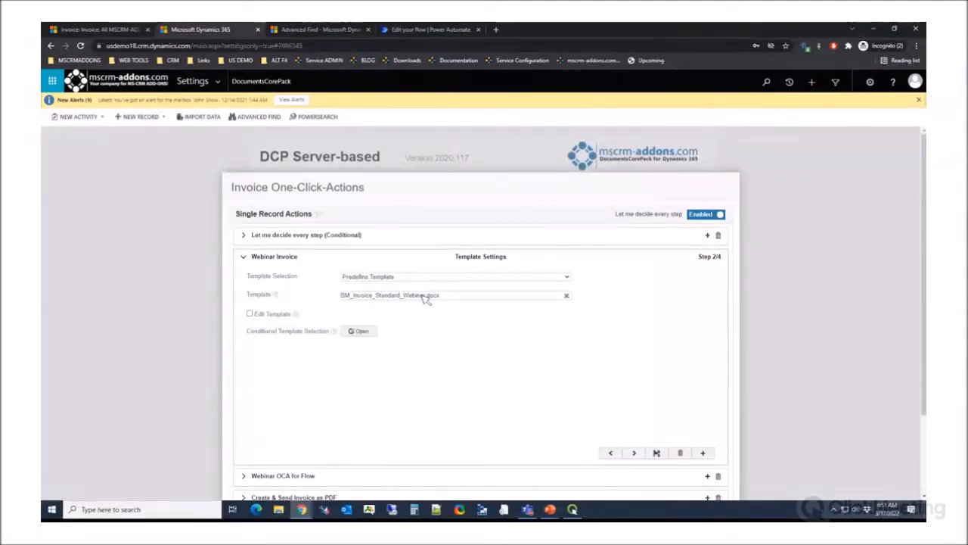
Open the Conditional Template Selection, search the template records for bm_ and assign BM_Invoice_Standard_Webinar.docx to the first row.
left_click(361, 331)
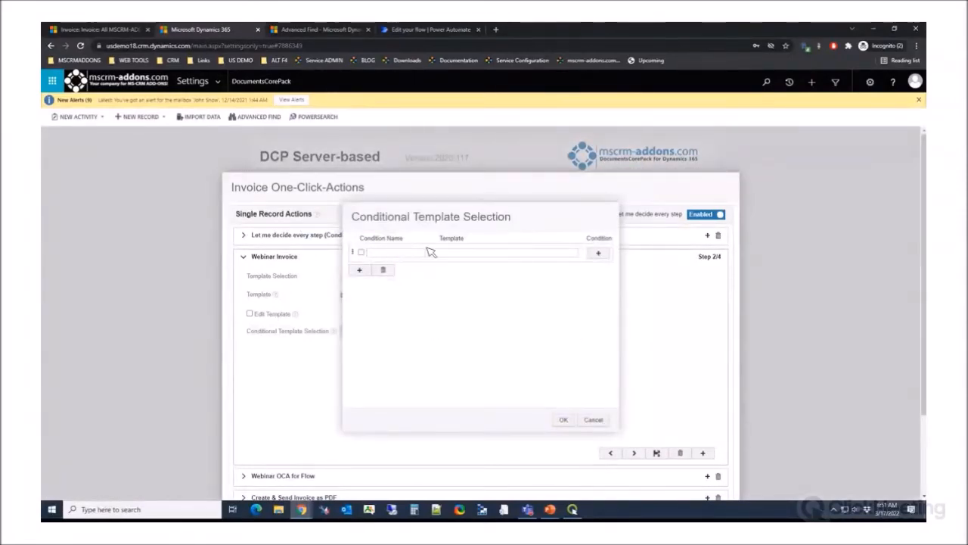
left_click(463, 255)
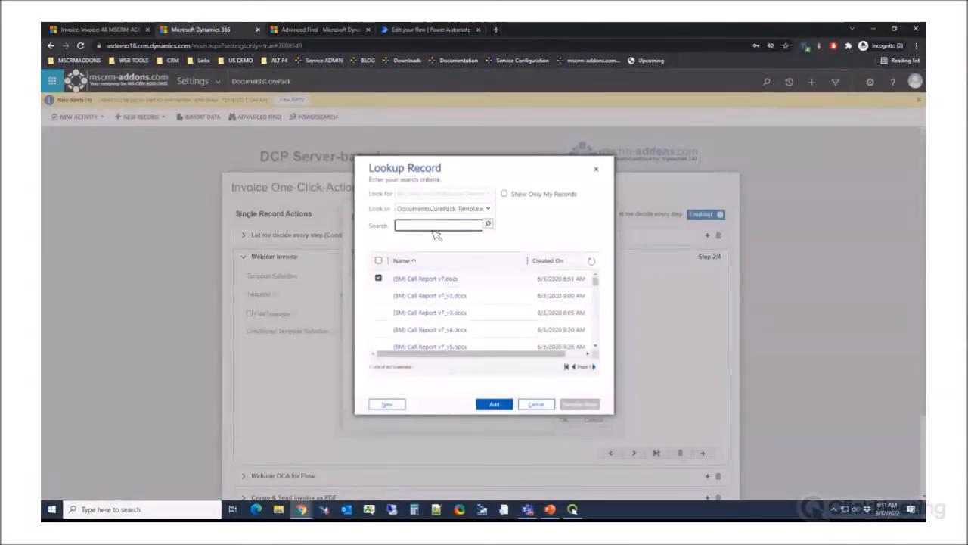
left_click(428, 227)
type("bm")
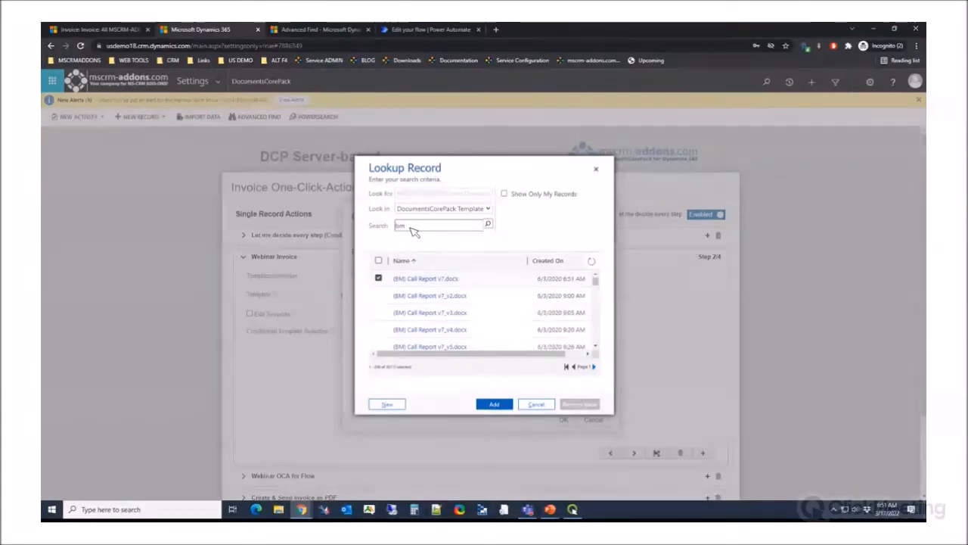
type("_")
key("Return")
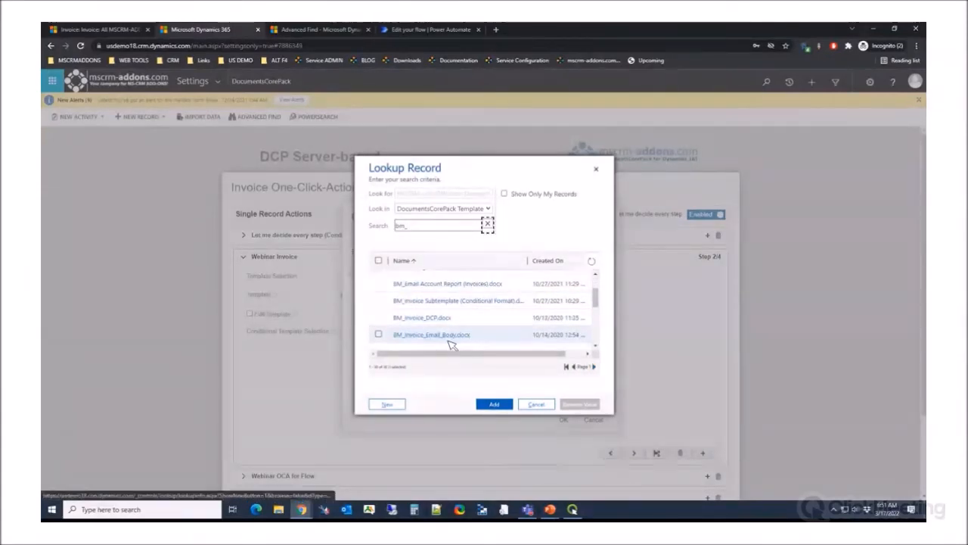
scroll(439, 335, "down", 2)
scroll(408, 320, "down", 3)
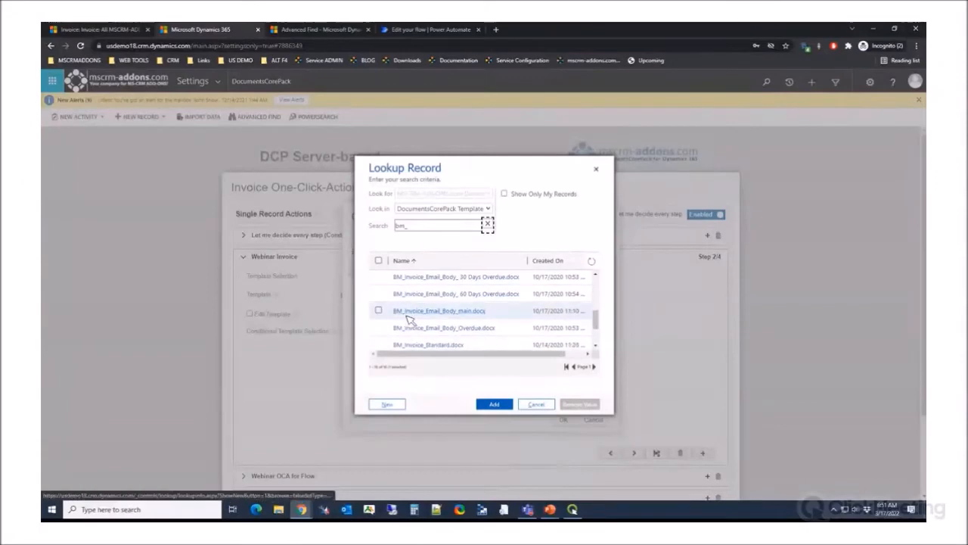
scroll(439, 333, "down", 1)
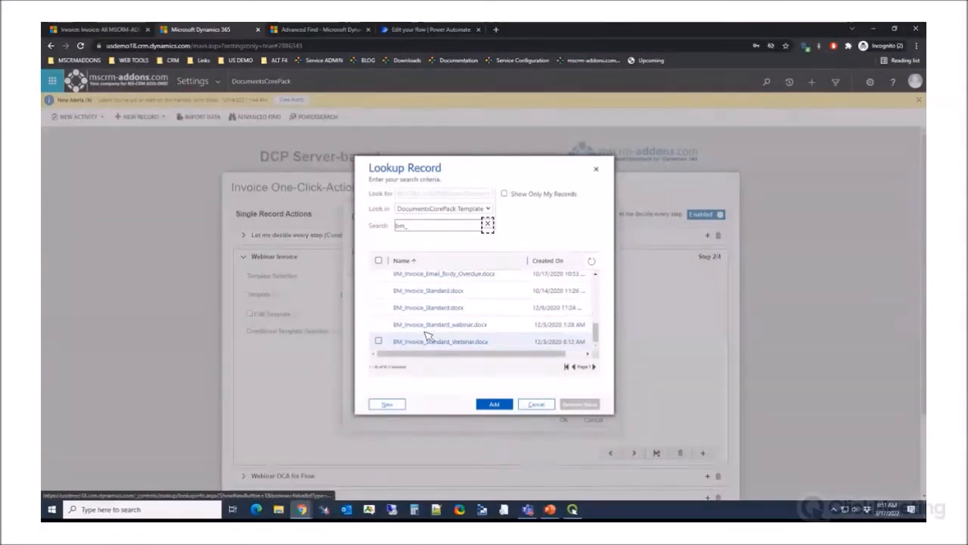
left_click(378, 342)
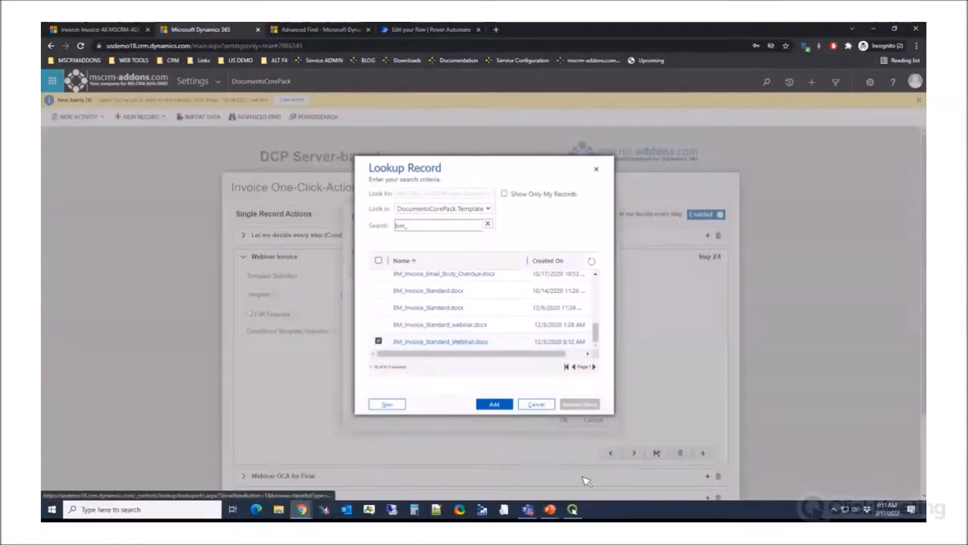
left_click(496, 404)
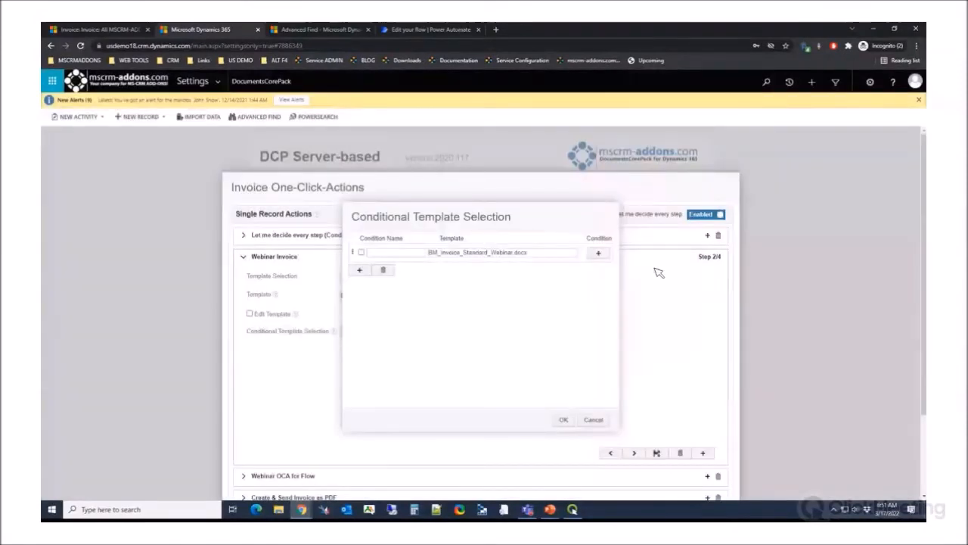
Open the conditions of the BM_Invoice_Standard_Webinar.docx row and activate the Created By field.
left_click(599, 253)
scroll(409, 321, "down", 3)
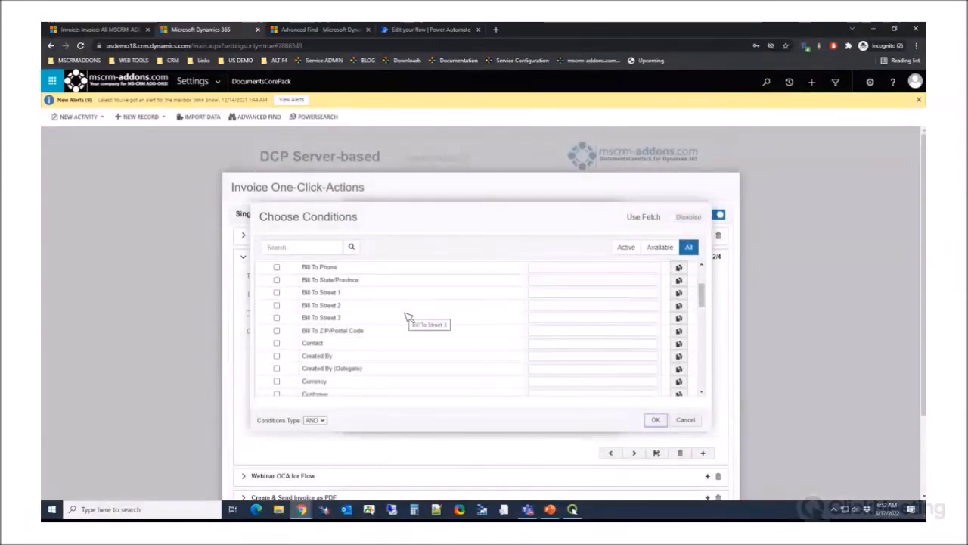
scroll(407, 317, "down", 3)
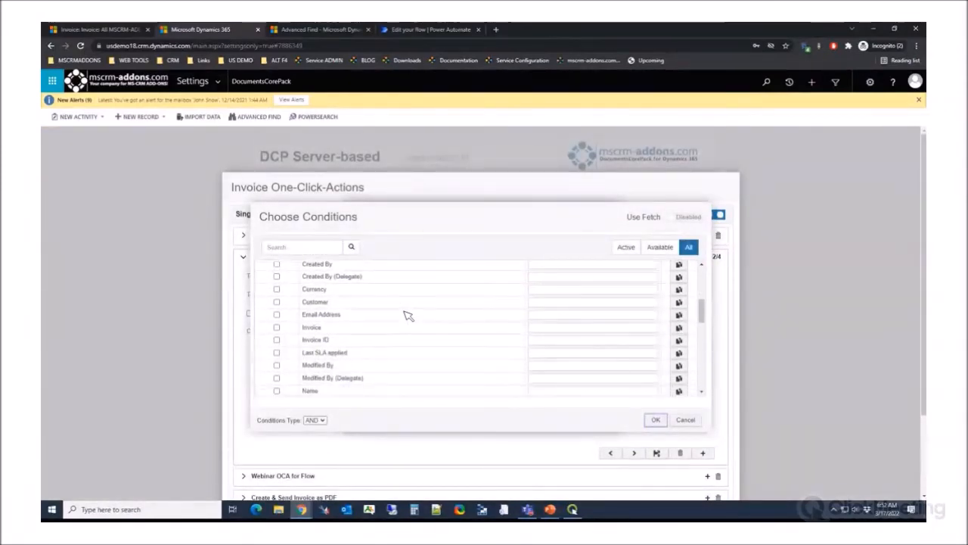
scroll(407, 317, "down", 2)
scroll(407, 316, "down", 4)
scroll(408, 316, "down", 6)
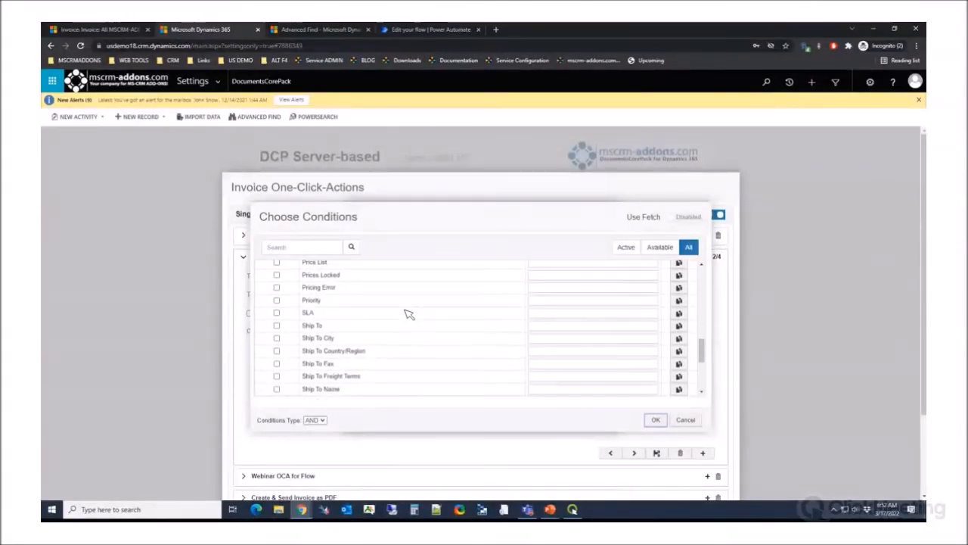
scroll(409, 311, "up", 7)
scroll(408, 311, "up", 8)
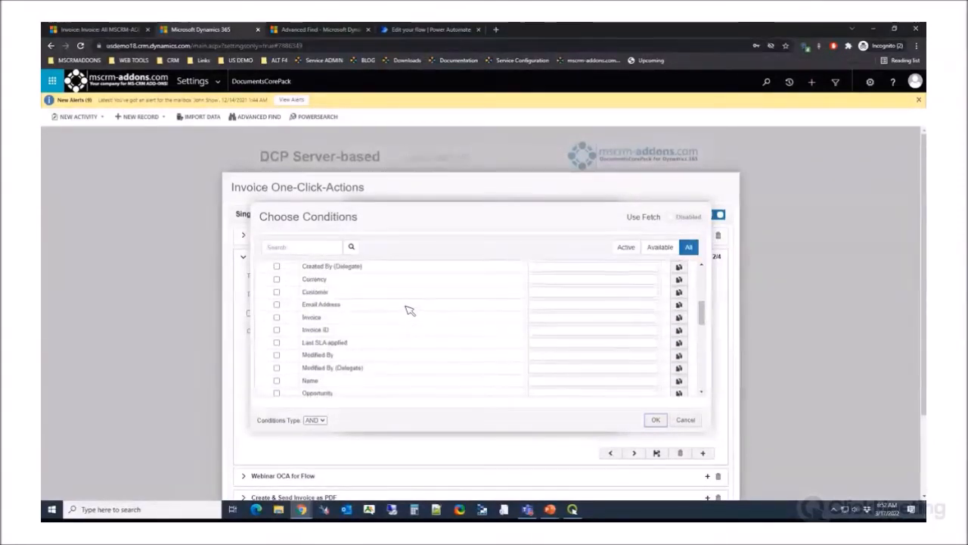
scroll(408, 310, "up", 2)
scroll(407, 310, "down", 2)
scroll(407, 309, "down", 2)
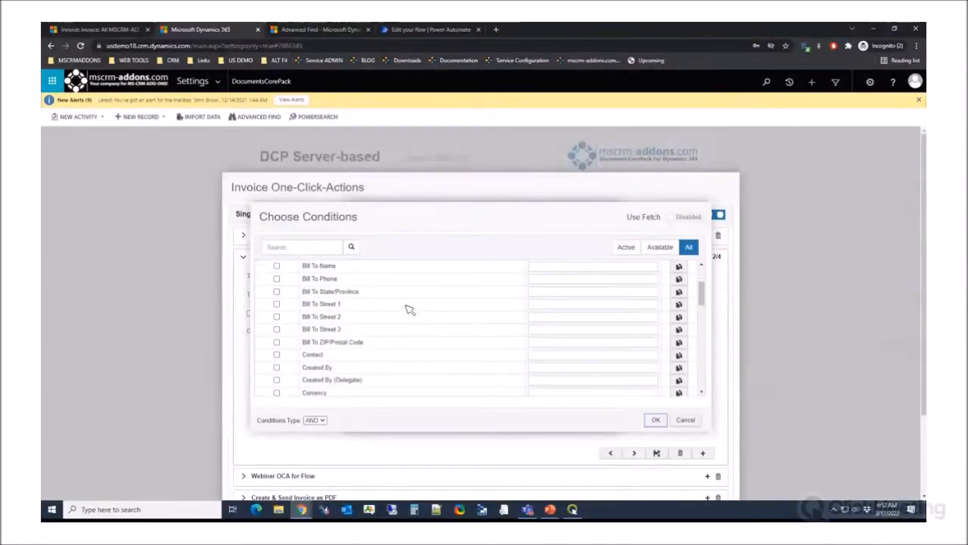
left_click(277, 345)
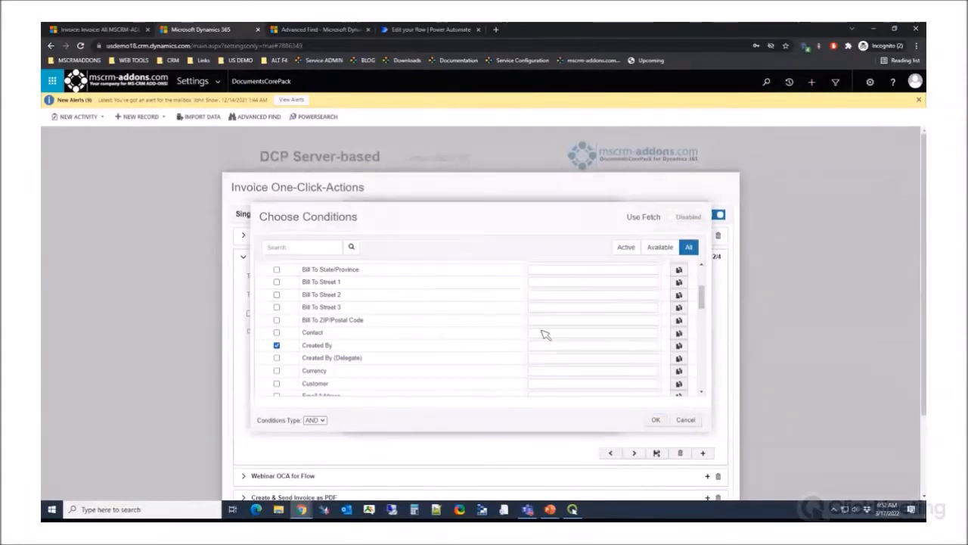
Look up the first user by first name, set that user as the Created By value and accept the condition.
left_click(575, 346)
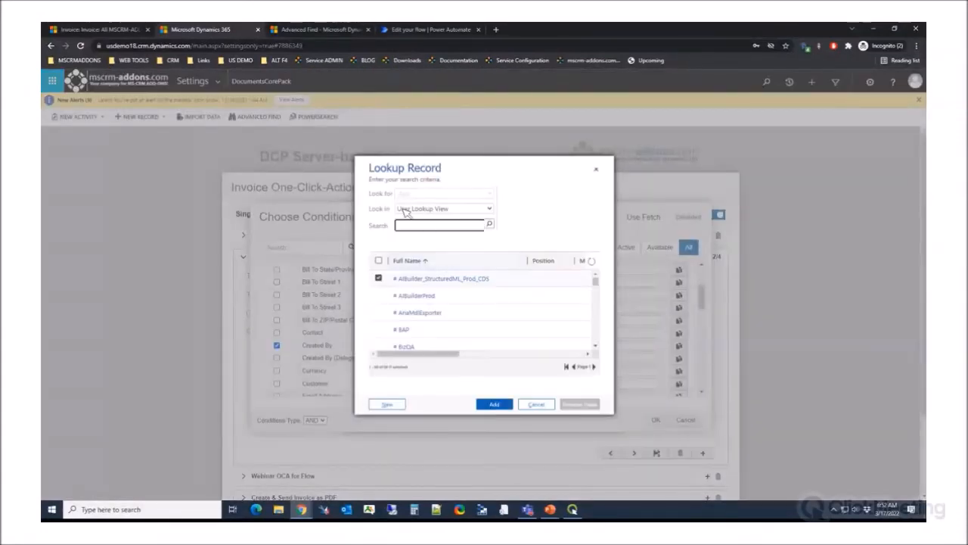
left_click(428, 226)
type("john")
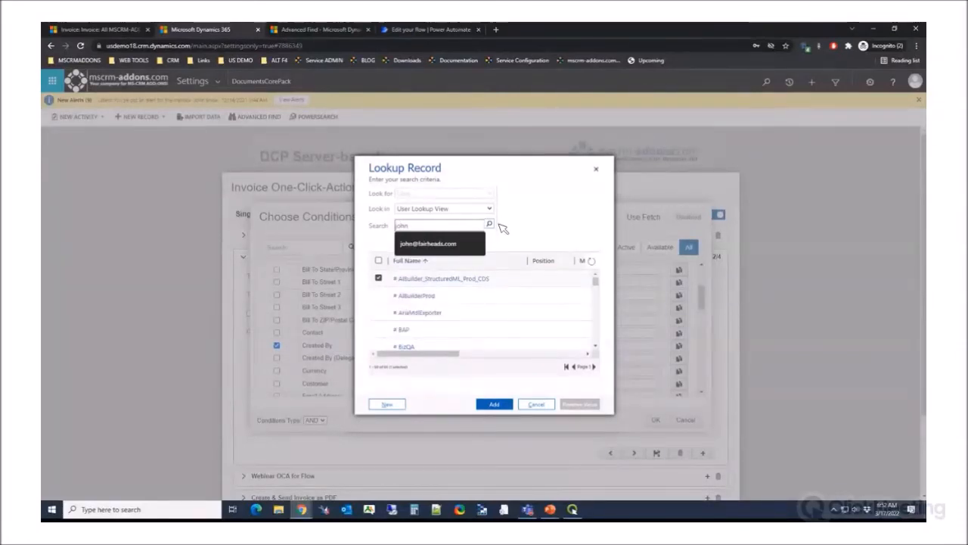
left_click(489, 224)
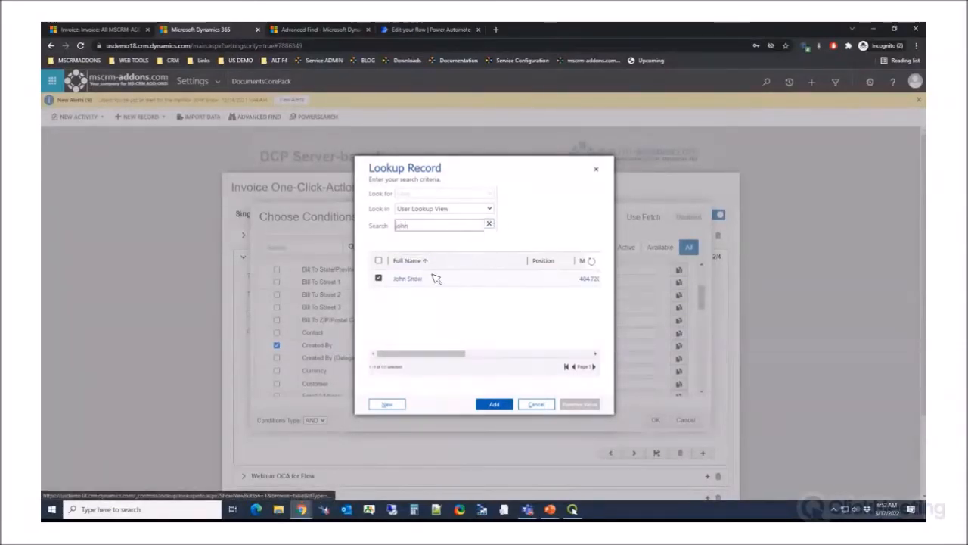
left_click(501, 404)
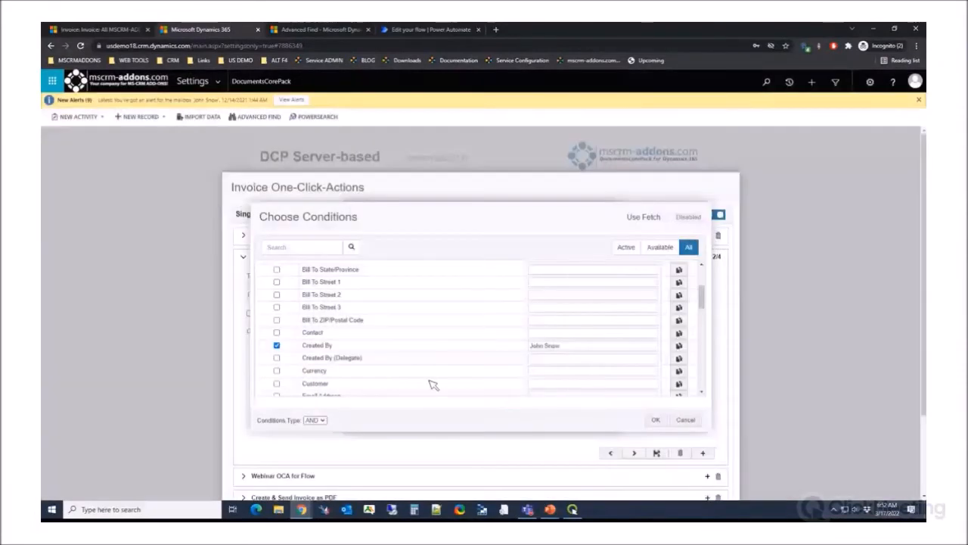
left_click(655, 420)
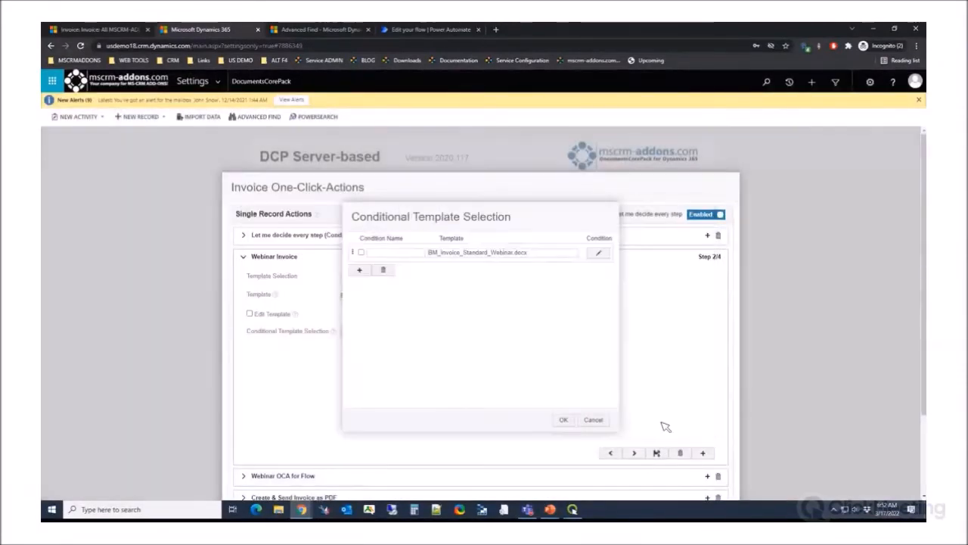
Add a second conditional template row, search for bm_ and assign BM_Invoice_Email_Body_ 60 Days Overdue.docx to it.
left_click(360, 270)
left_click(481, 270)
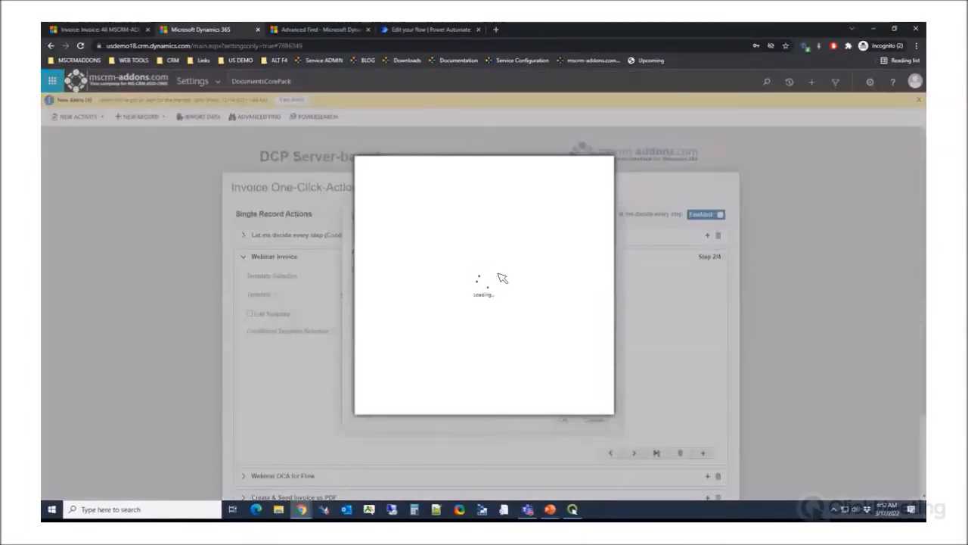
left_click(445, 226)
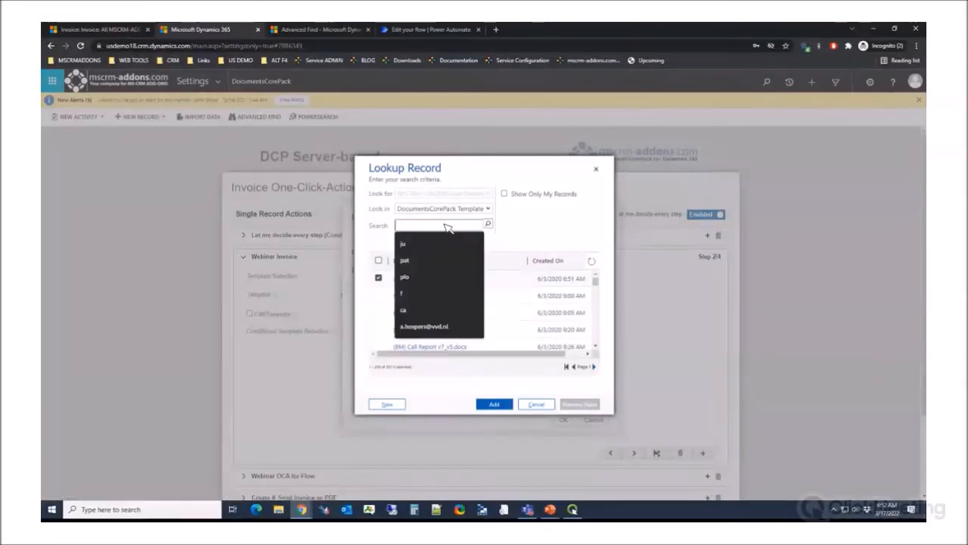
type("bm")
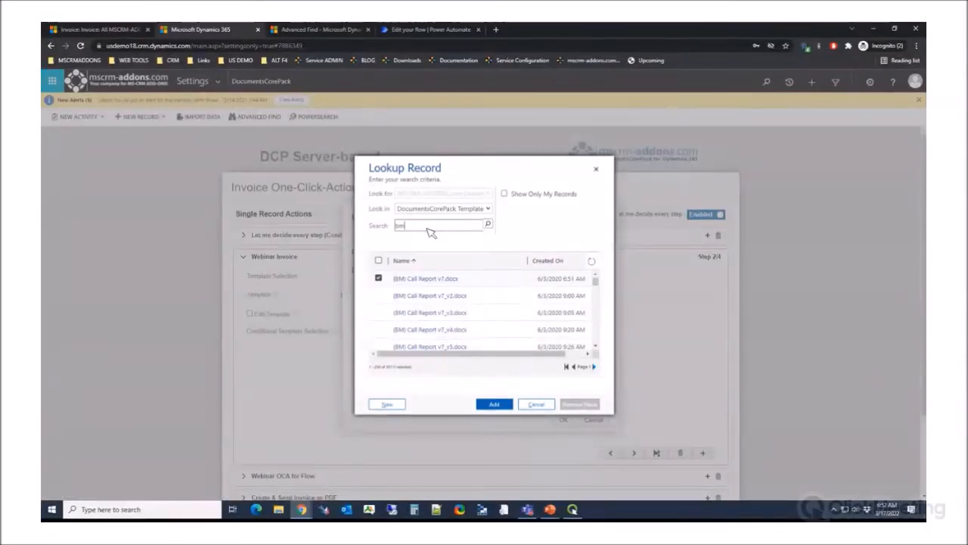
type("_")
key("Return")
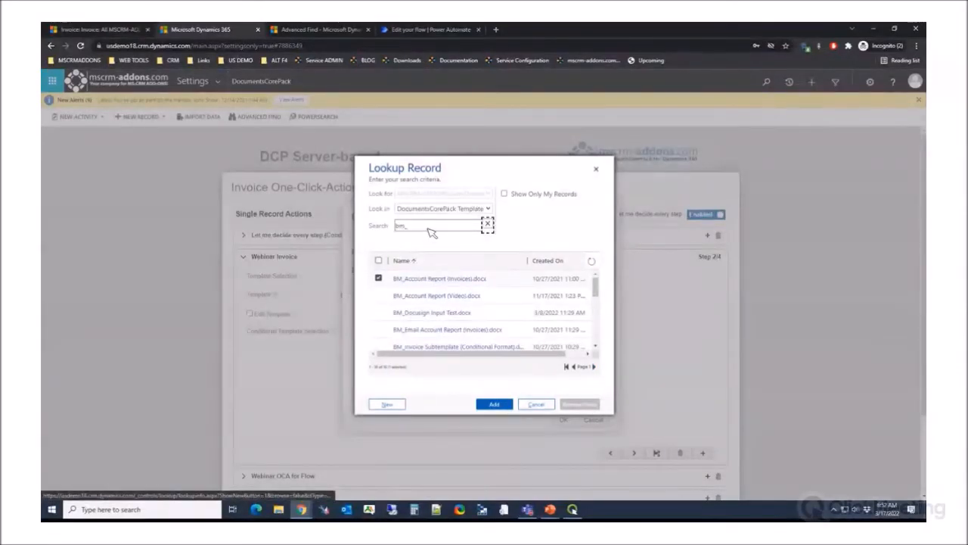
scroll(447, 317, "down", 4)
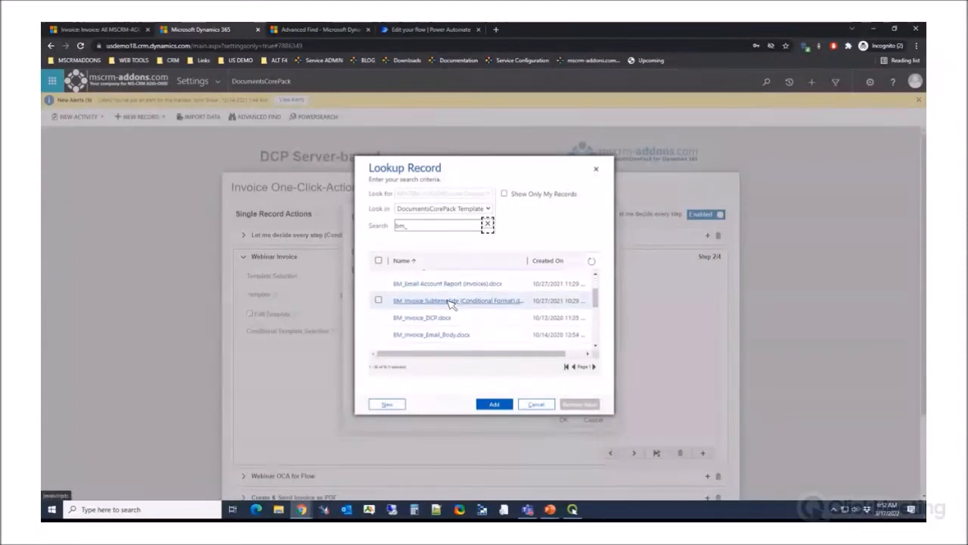
scroll(446, 307, "down", 3)
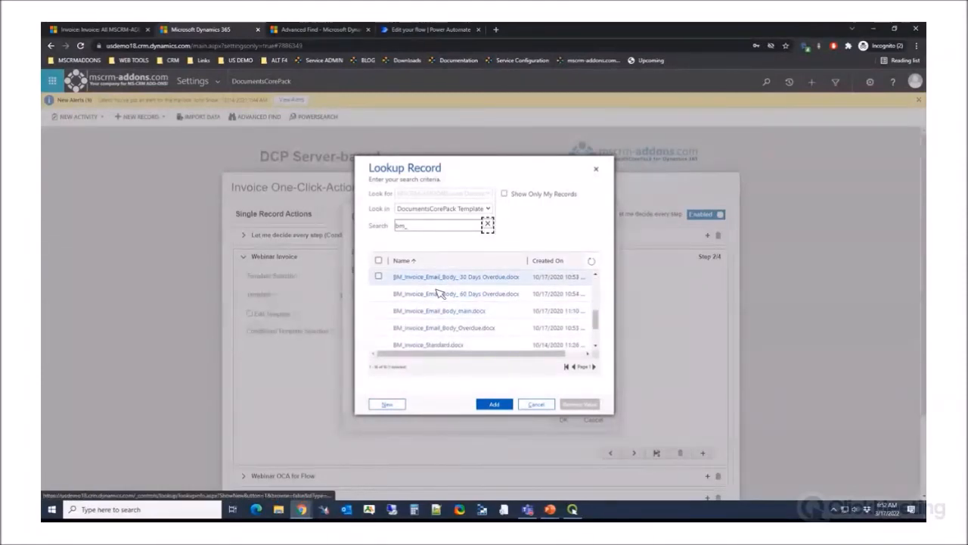
left_click(378, 293)
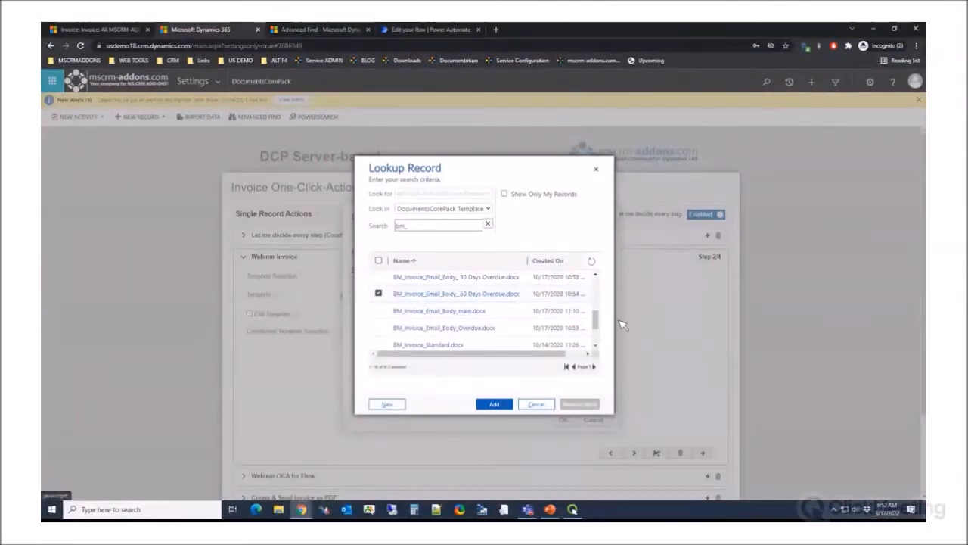
left_click(494, 404)
Add a Created By condition with a different user to the 60 Days Overdue template row and accept the conditional template selection.
left_click(599, 271)
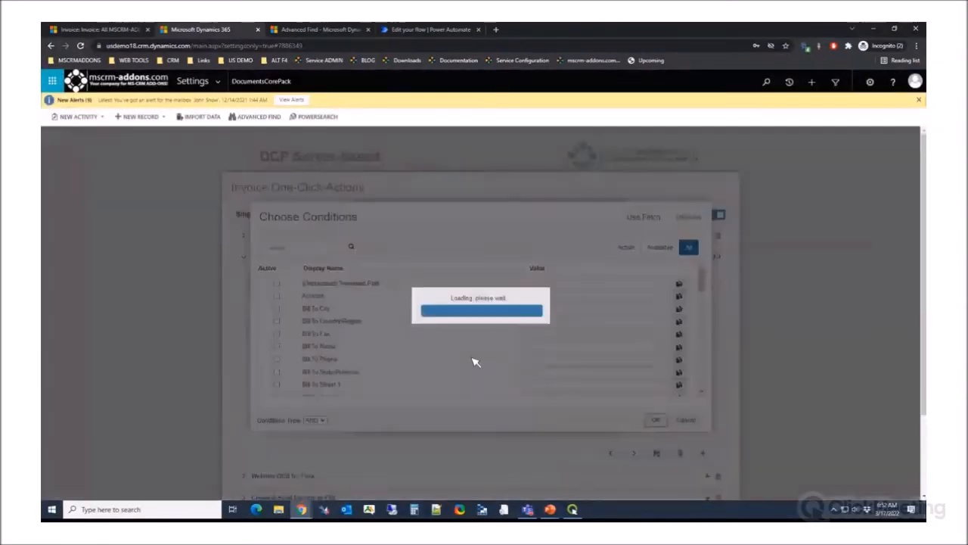
scroll(382, 348, "down", 3)
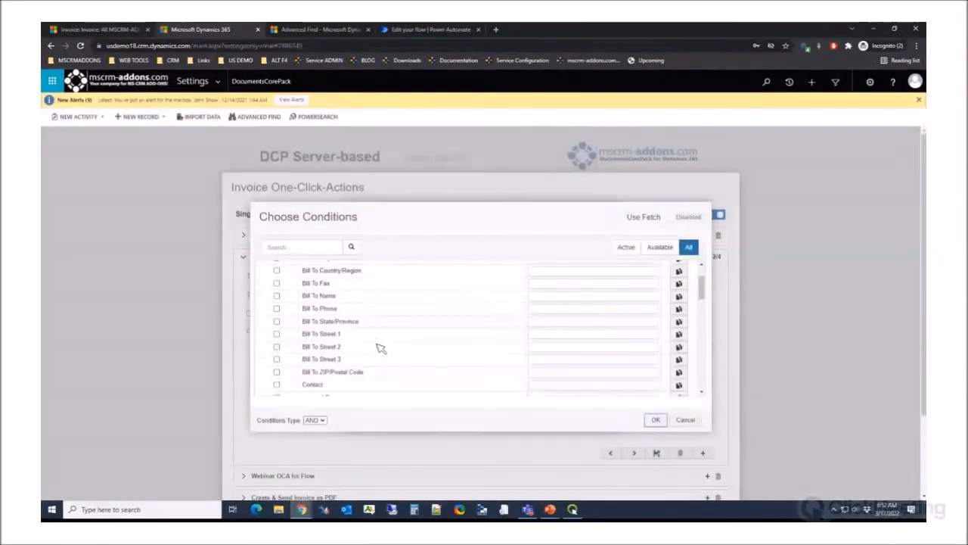
left_click(607, 361)
left_click(421, 226)
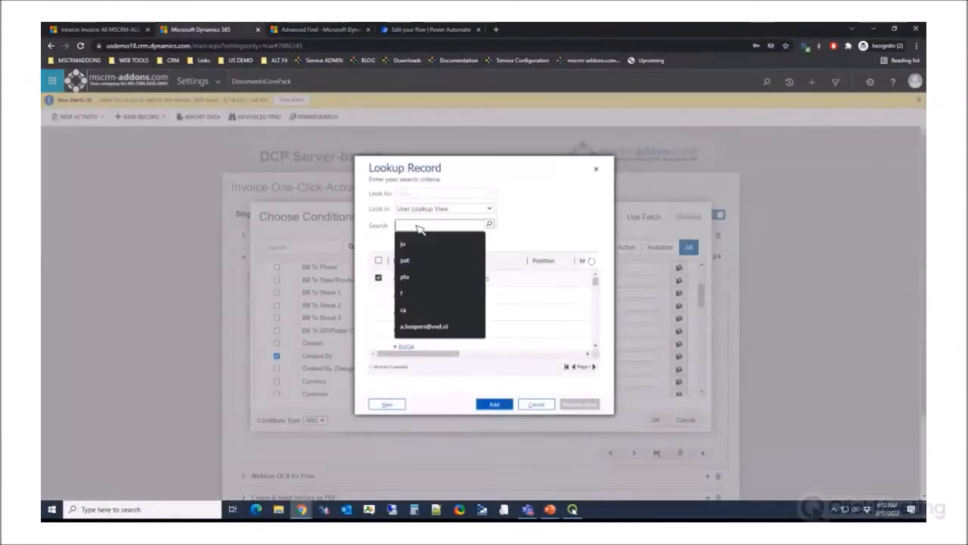
type("mic")
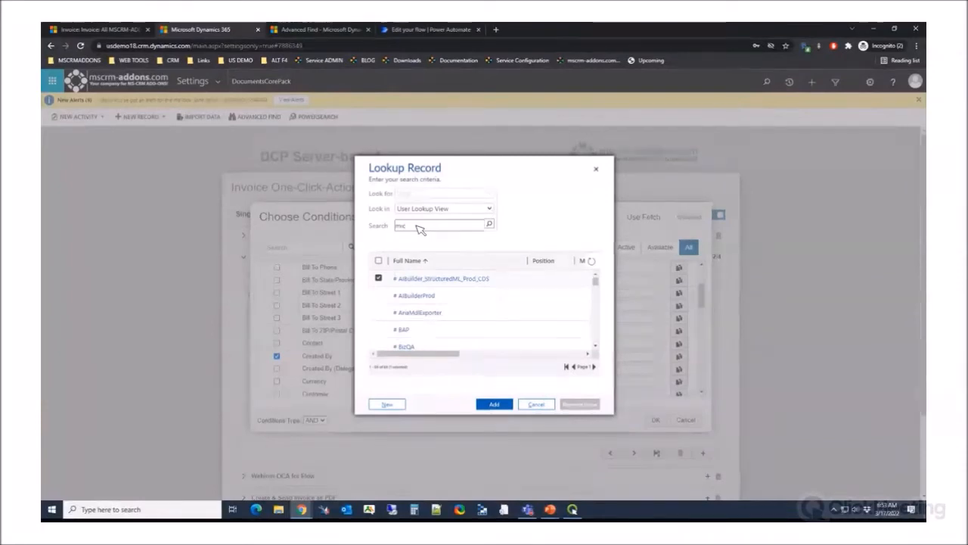
key("Return")
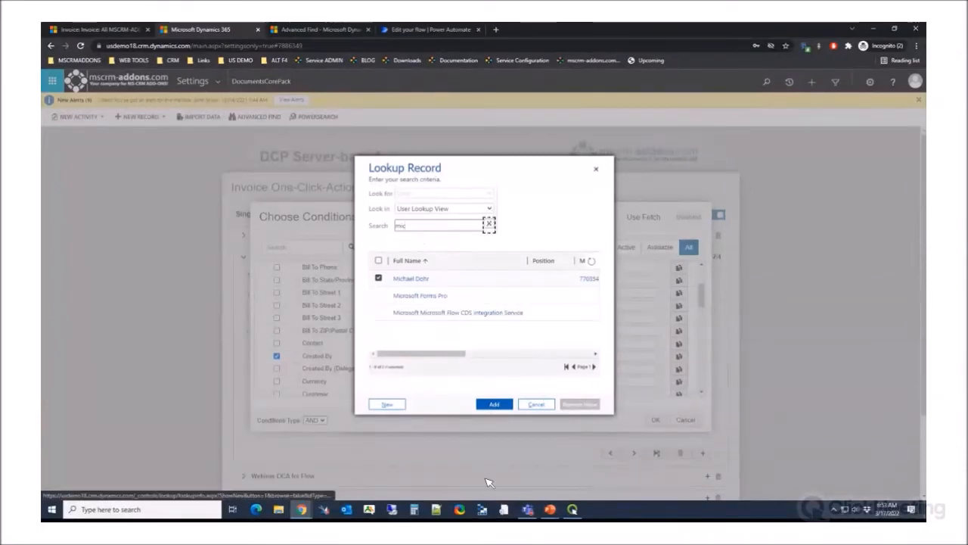
left_click(496, 403)
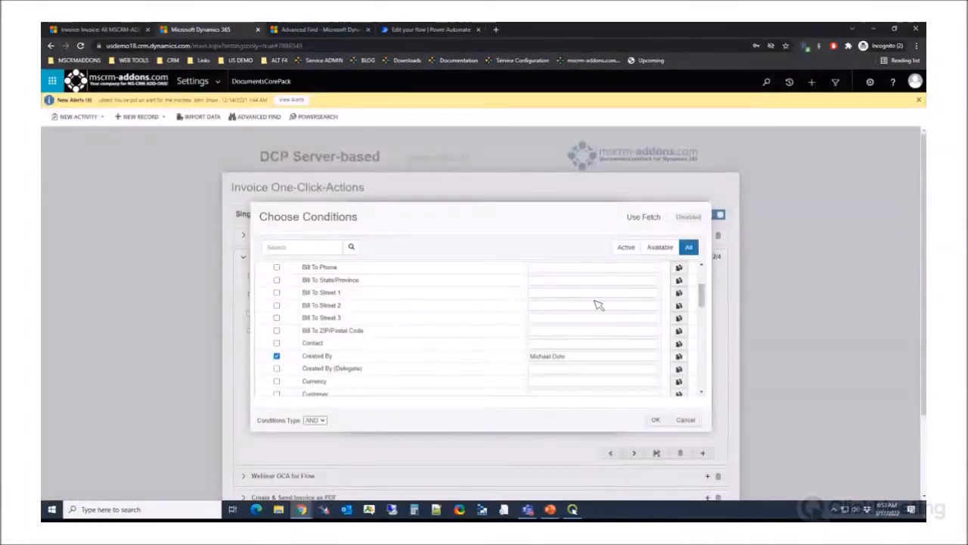
left_click(655, 420)
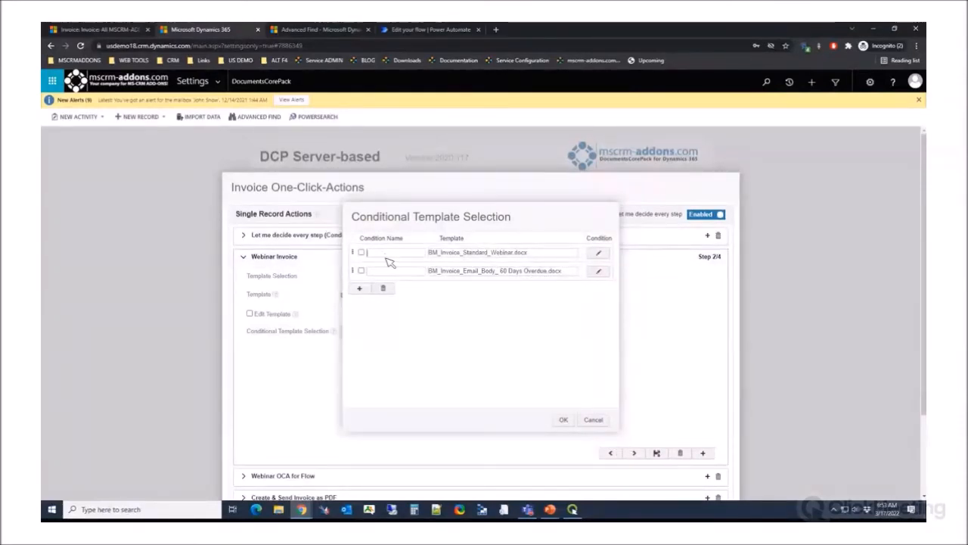
left_click(564, 421)
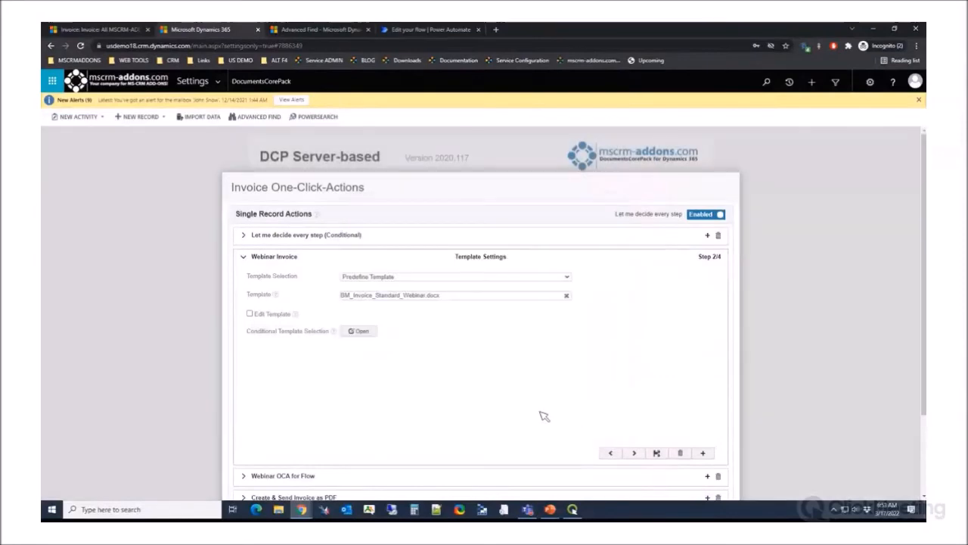
left_click(569, 278)
left_click(661, 270)
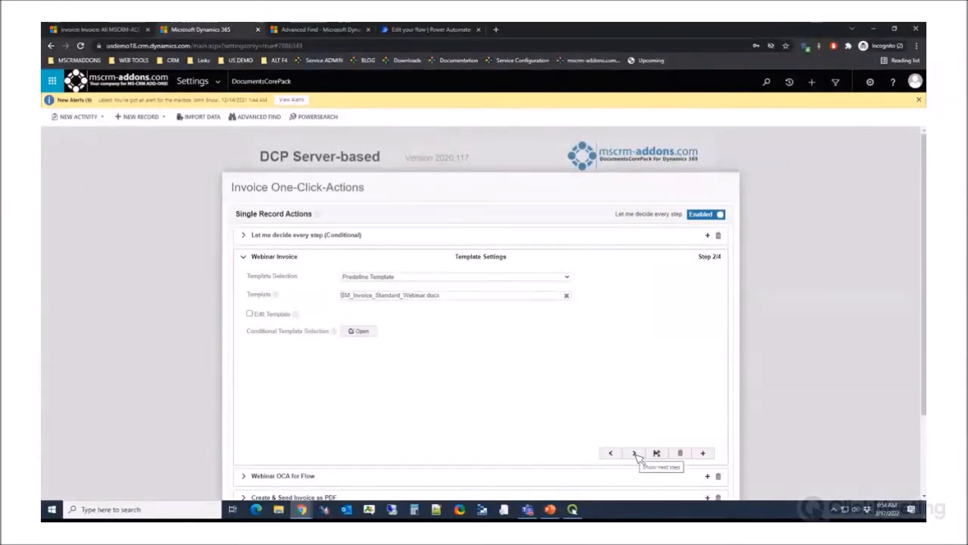
In the Webinar Invoice processing settings, set the filetype to pdf and attach the document as note.
left_click(635, 453)
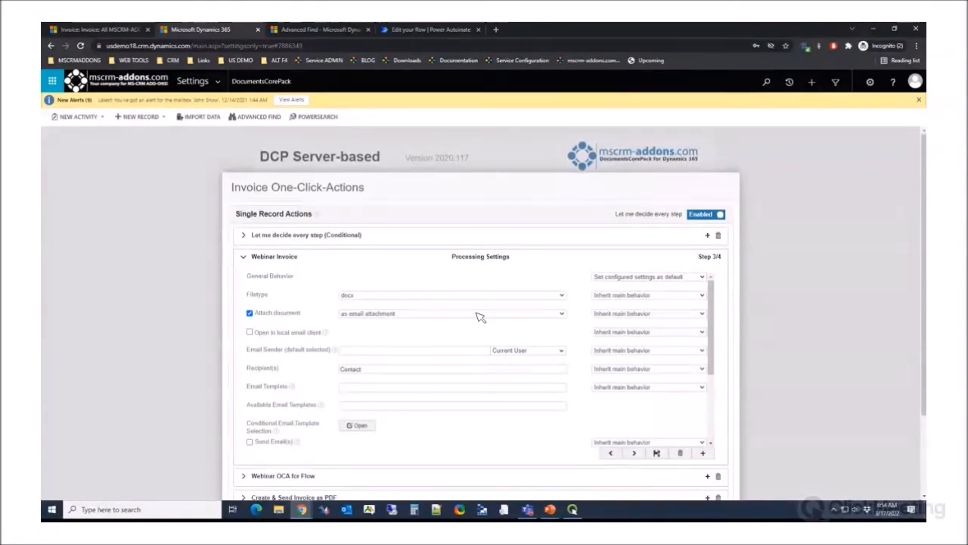
left_click(560, 296)
left_click(353, 311)
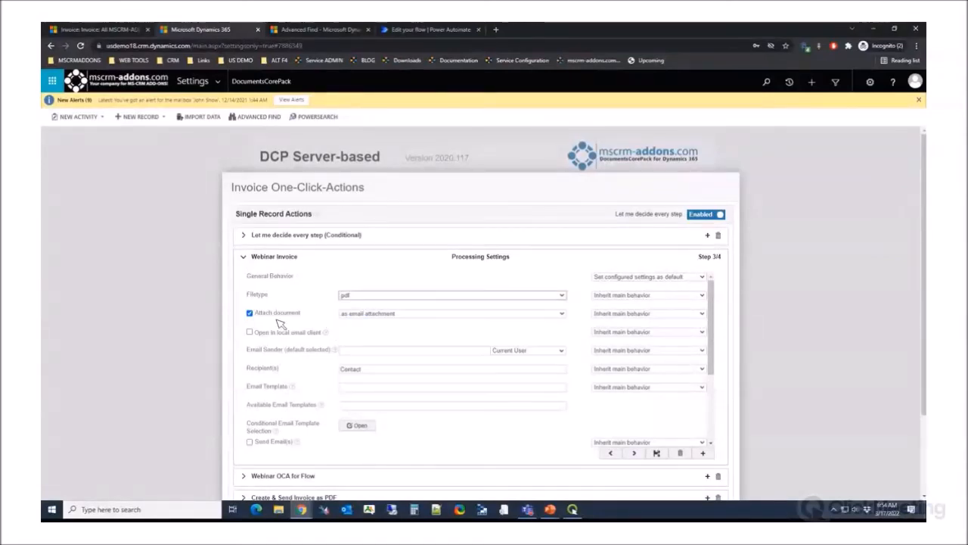
left_click(382, 314)
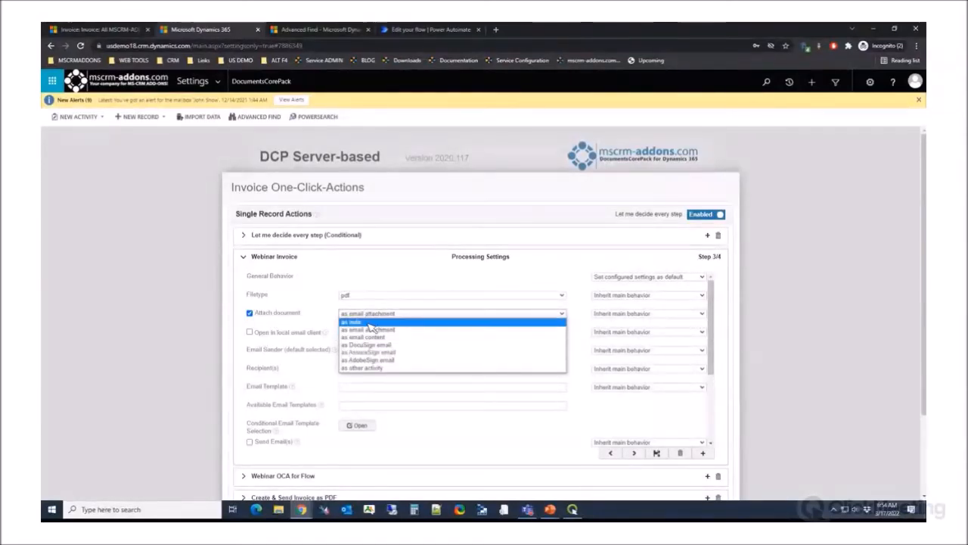
left_click(371, 322)
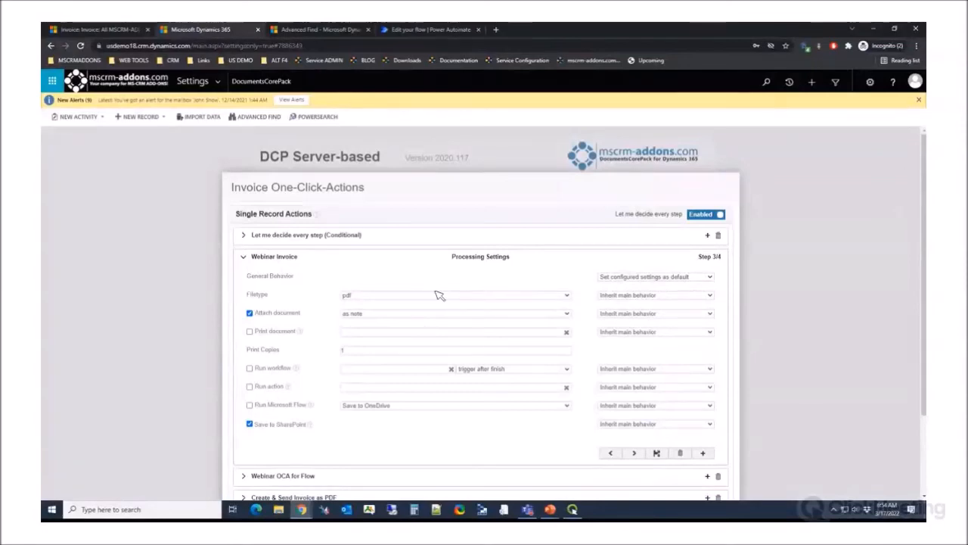
Set the behavior of both Filetype and Attach document to Show, but do not allow changes.
left_click(654, 296)
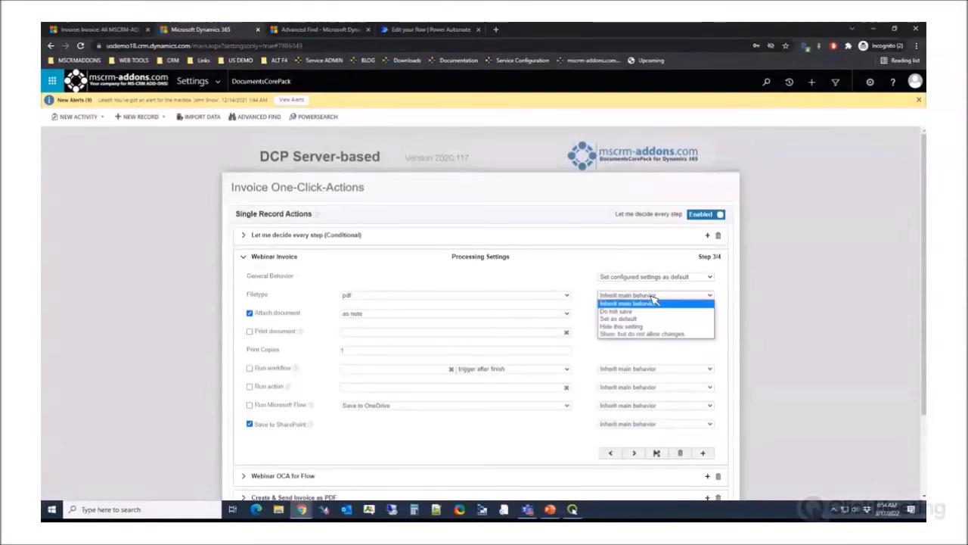
left_click(645, 334)
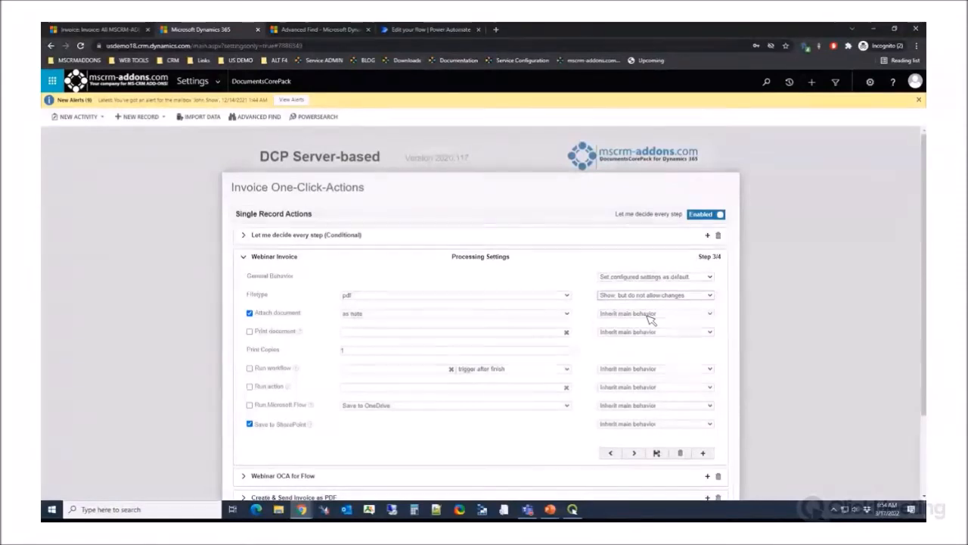
left_click(651, 320)
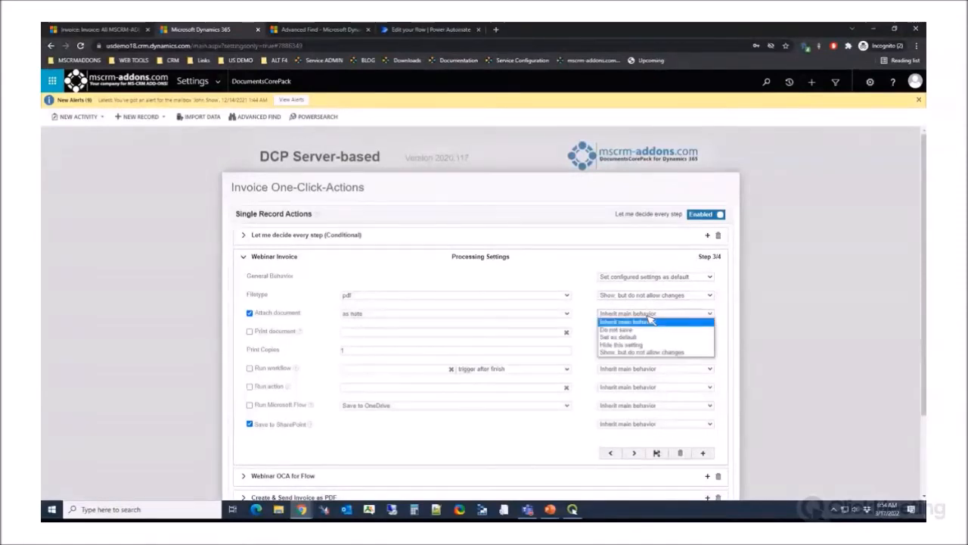
left_click(642, 353)
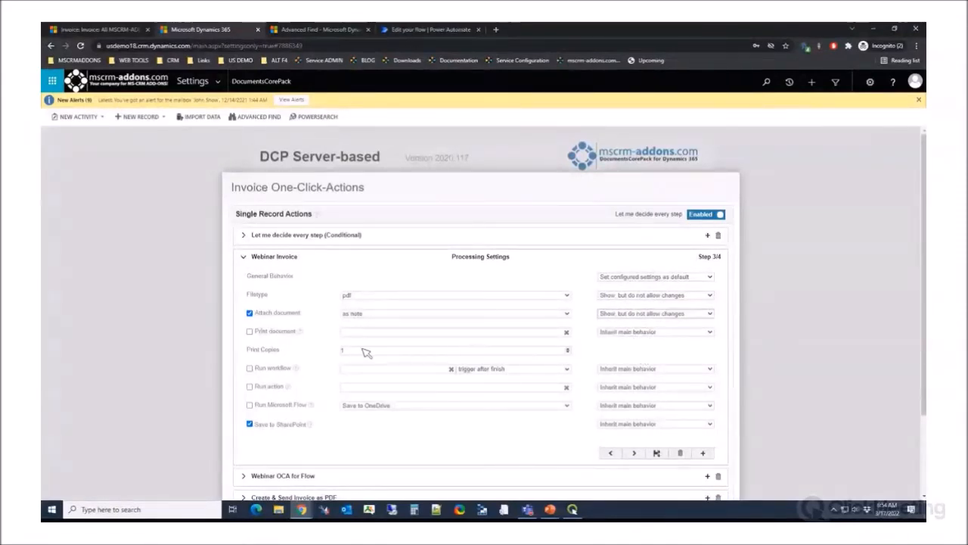
Set the Print document, Run workflow, Run action and Run Microsoft Flow behaviors to Hide this setting.
left_click(678, 334)
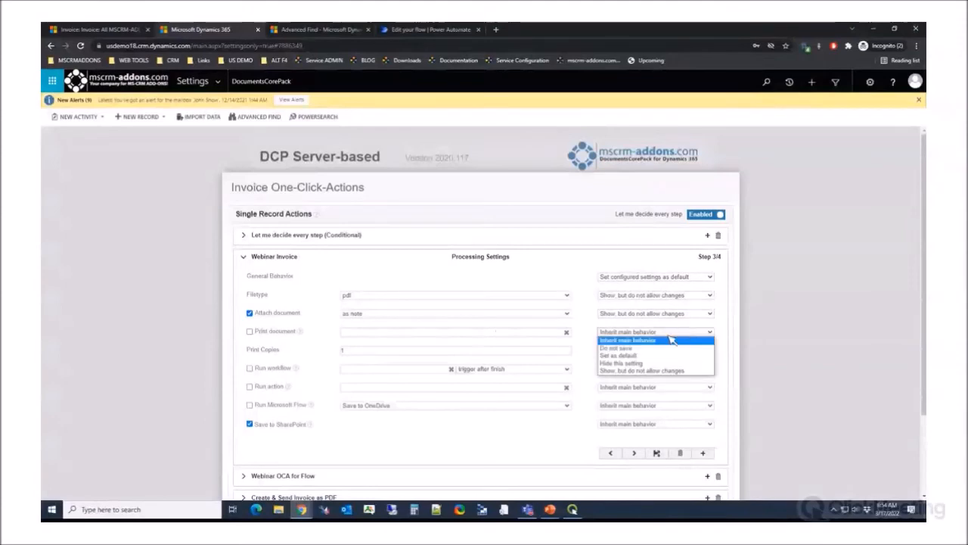
left_click(649, 364)
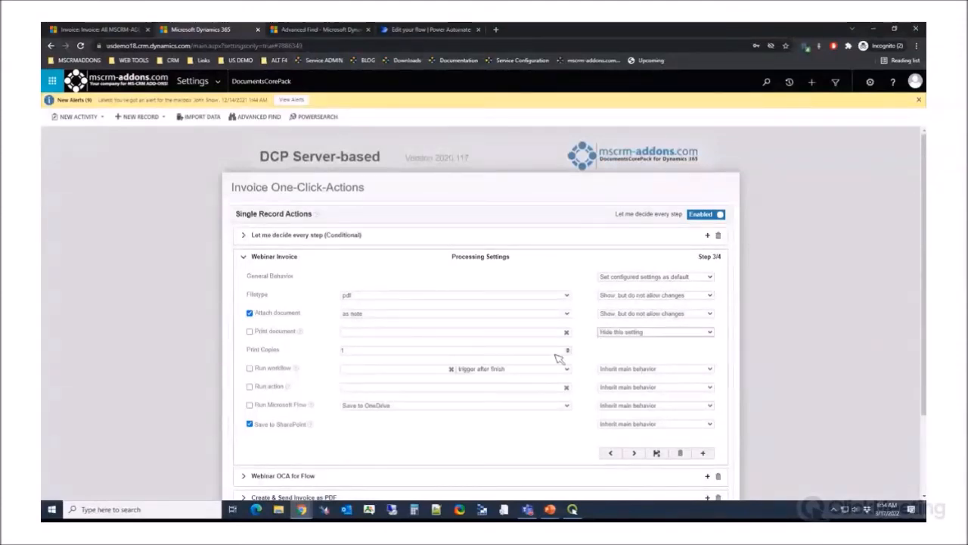
left_click(636, 370)
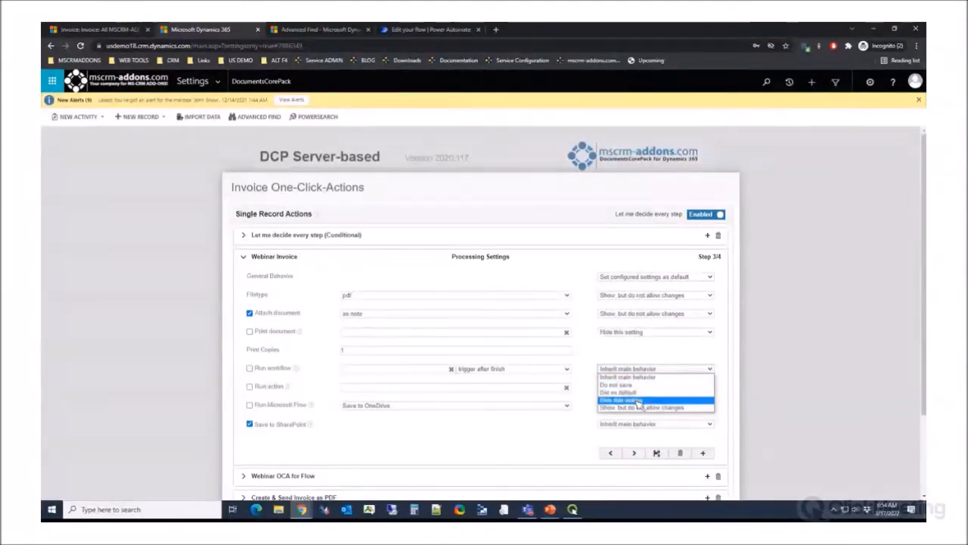
left_click(644, 400)
left_click(643, 386)
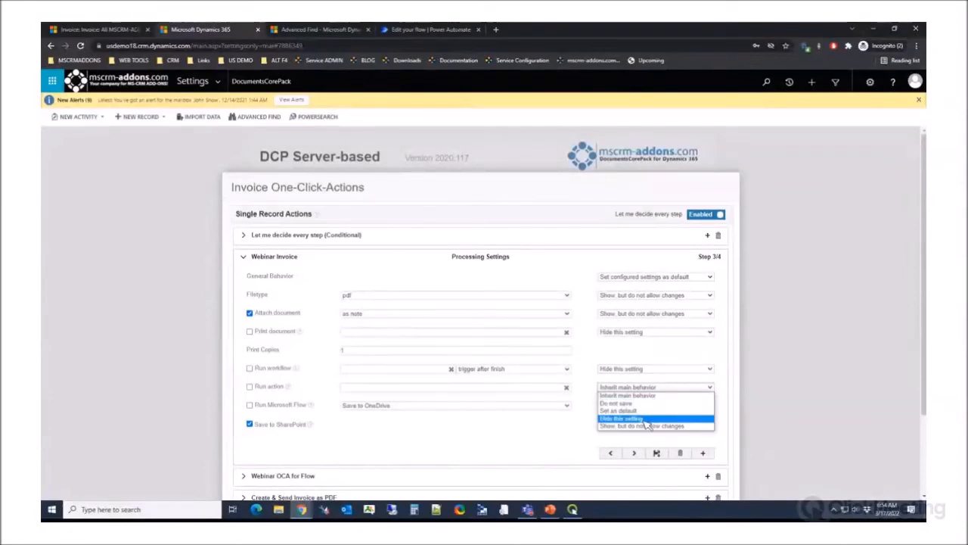
left_click(635, 418)
left_click(649, 406)
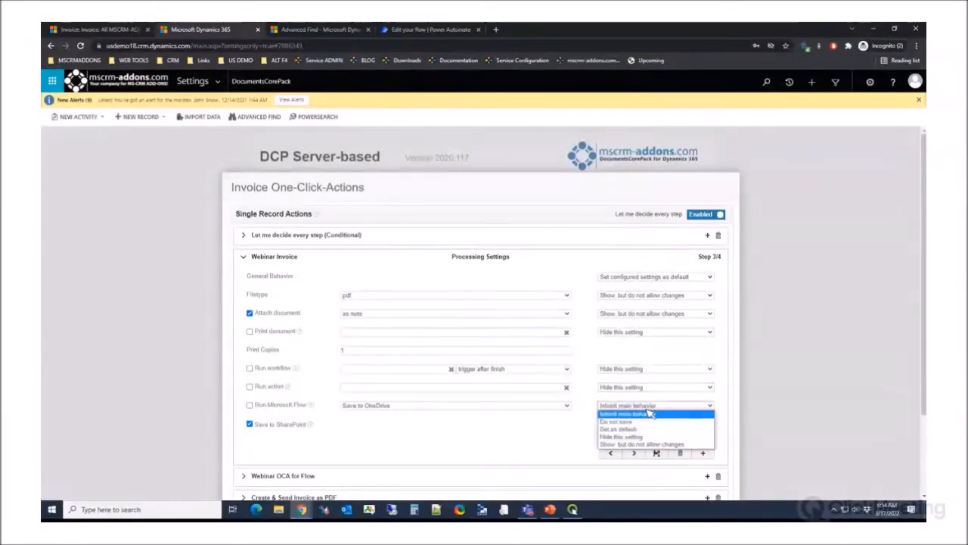
left_click(642, 436)
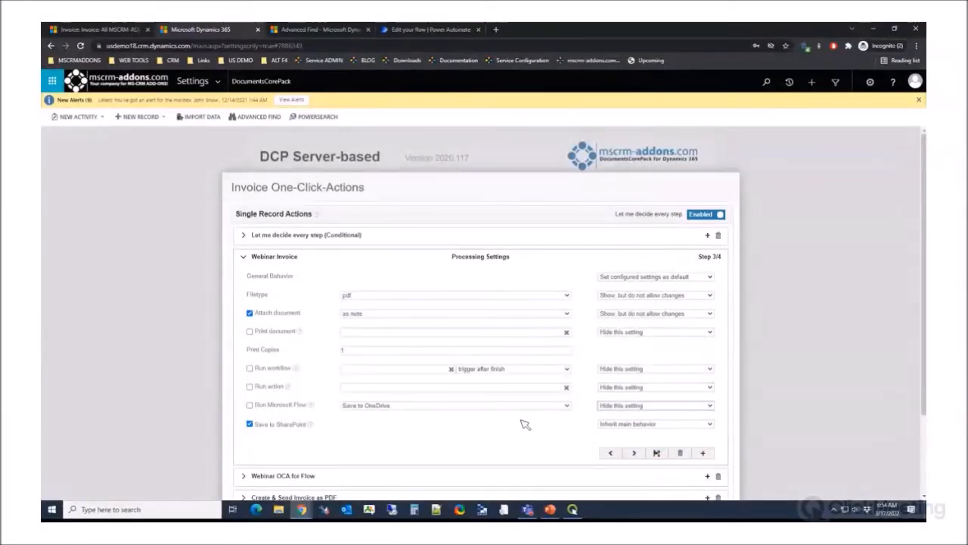
left_click(664, 424)
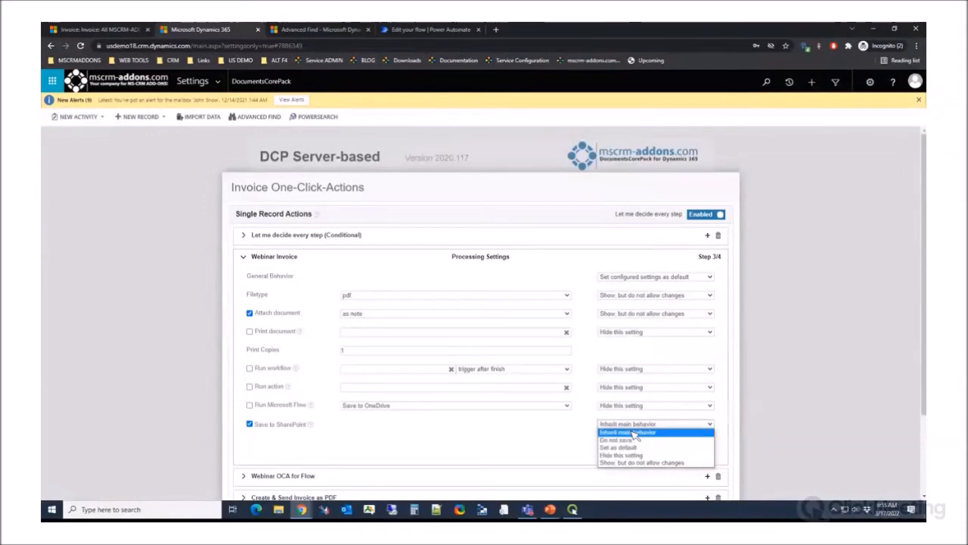
left_click(458, 440)
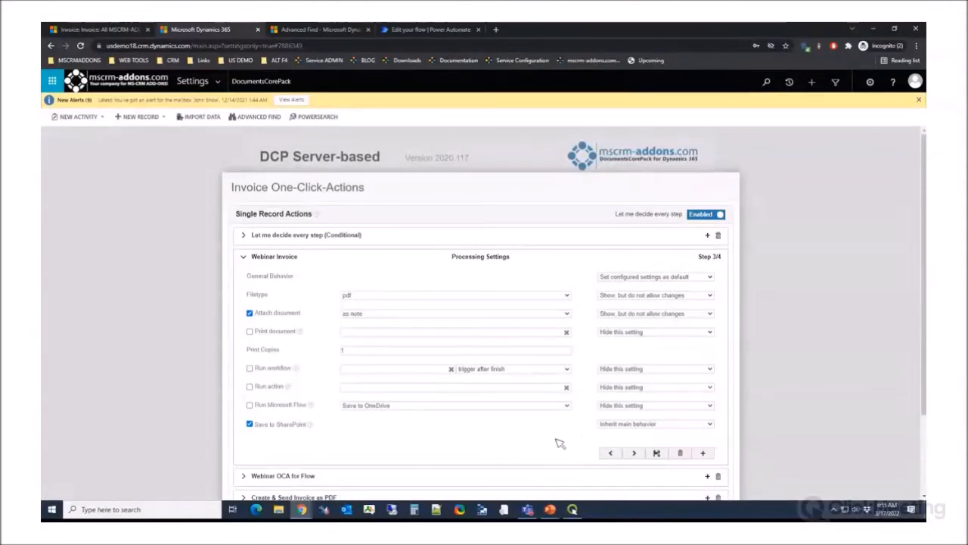
Disallow document editing in the Webinar Invoice review settings, then save and collapse the action.
left_click(643, 453)
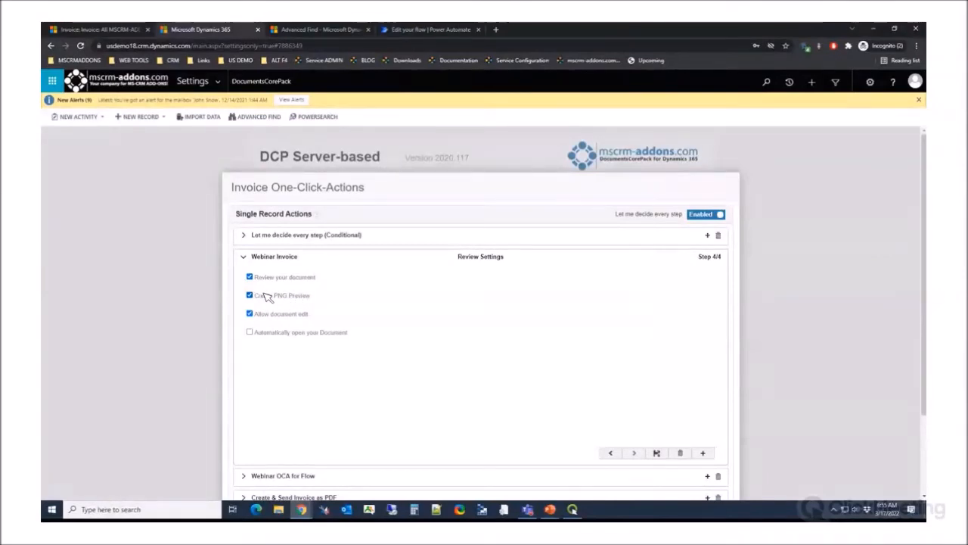
left_click(251, 314)
left_click(657, 452)
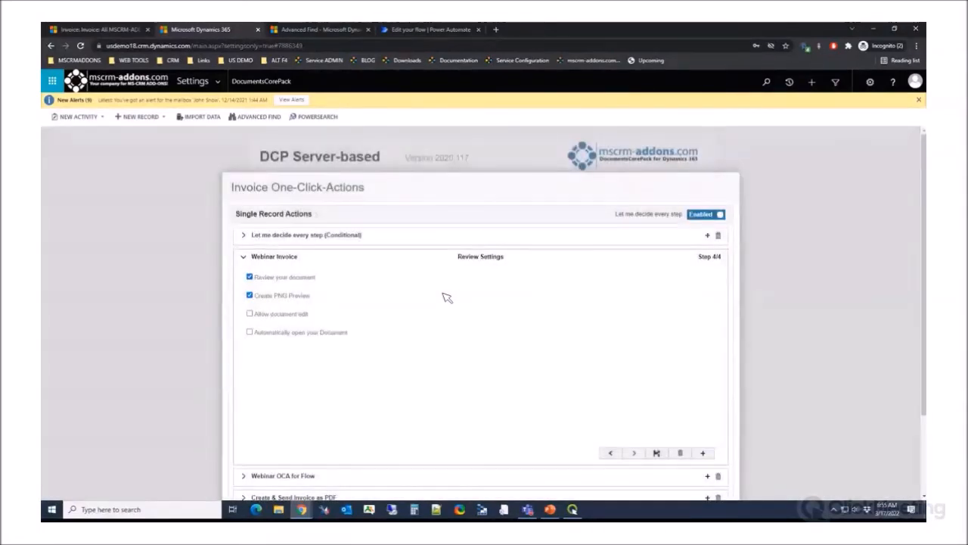
left_click(243, 256)
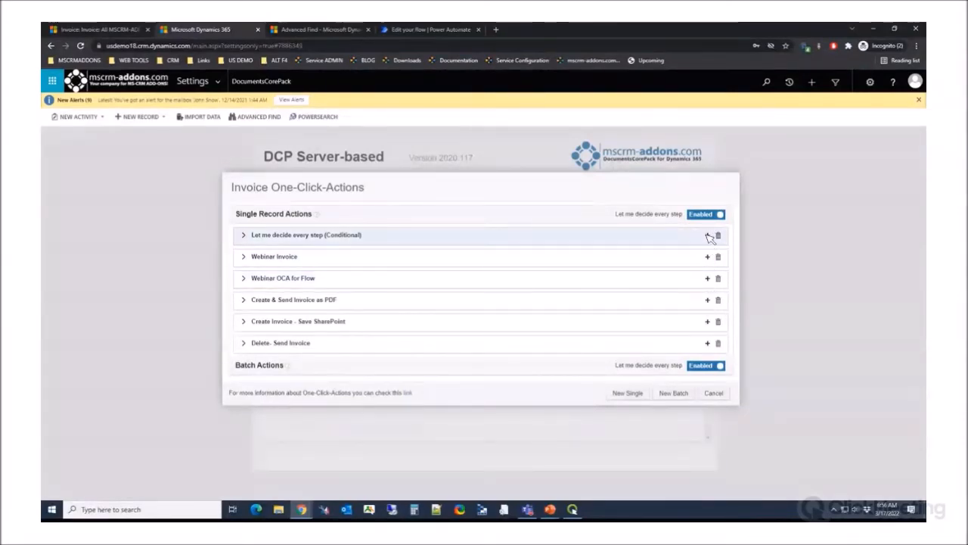
Look through the security roles for the Webinar OCA for Flow action and open its additional display conditions.
left_click(708, 278)
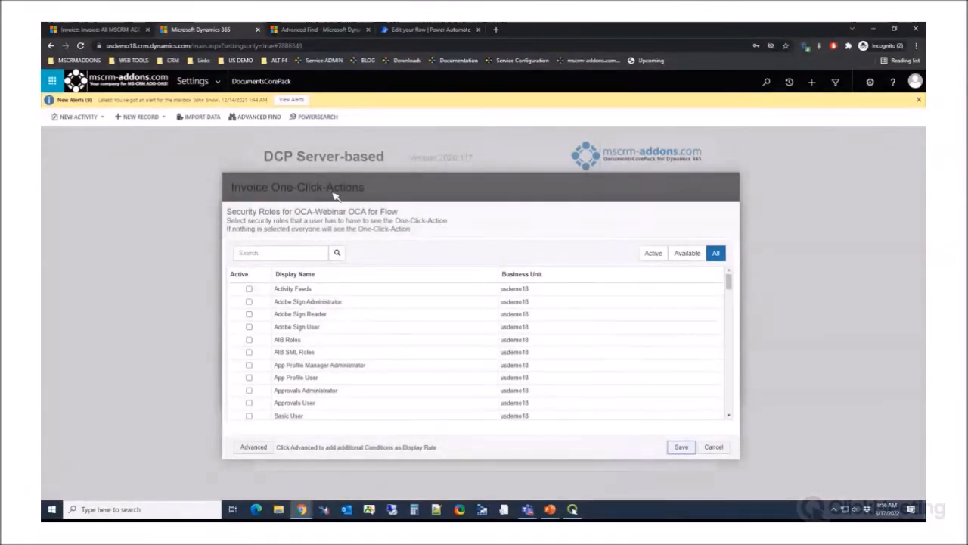
scroll(383, 326, "down", 10)
scroll(377, 324, "down", 10)
scroll(370, 315, "down", 10)
scroll(370, 315, "down", 3)
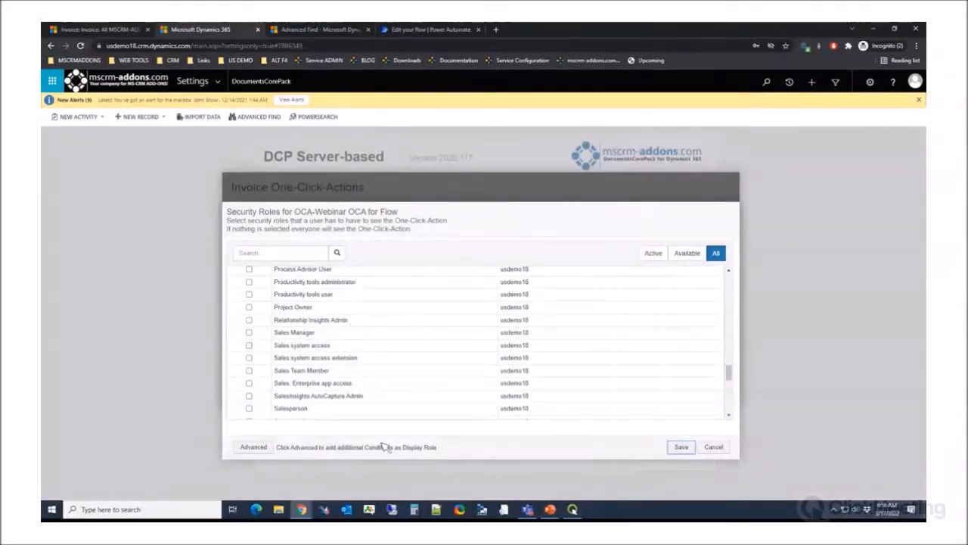
left_click(253, 448)
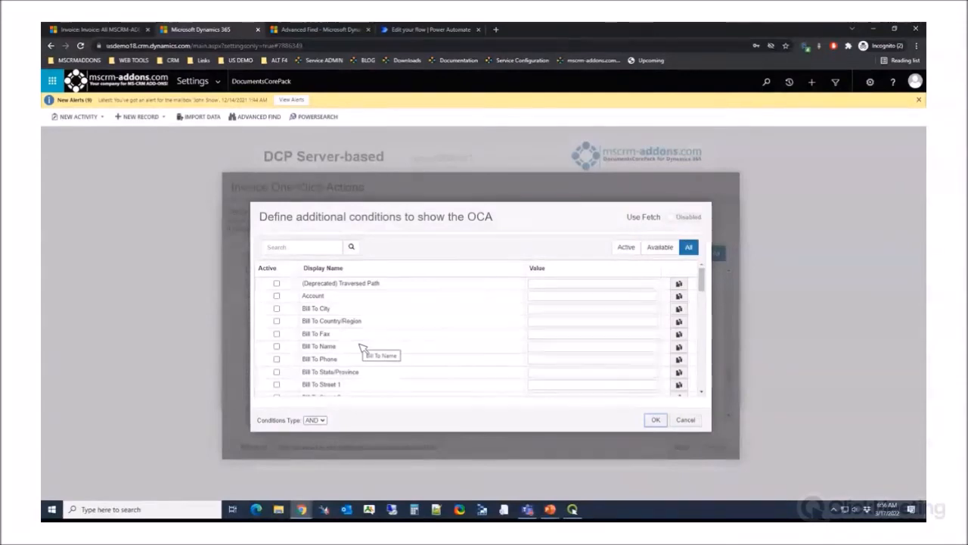
Add an Account condition with the value Bungie to the Webinar OCA for Flow display rule and save it.
scroll(362, 348, "down", 1)
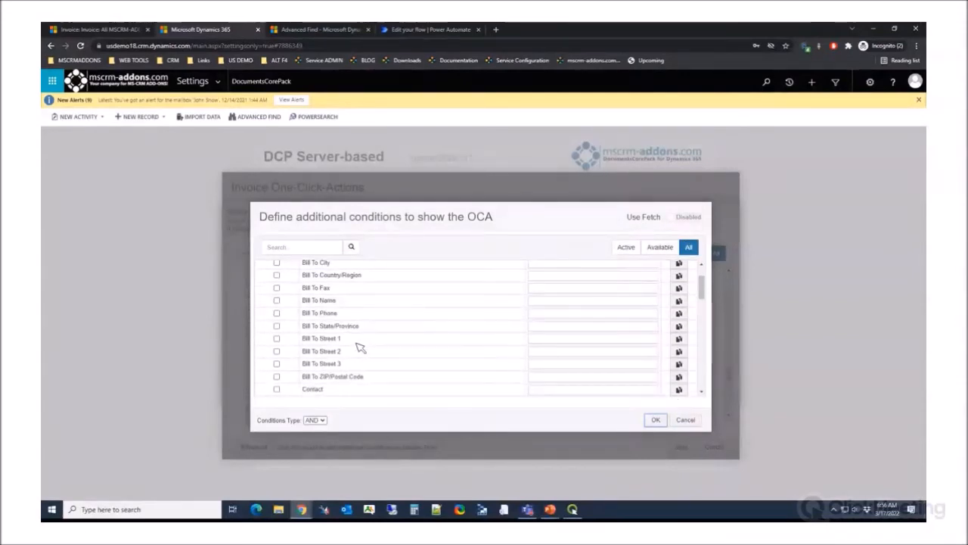
scroll(360, 346, "up", 1)
left_click(277, 296)
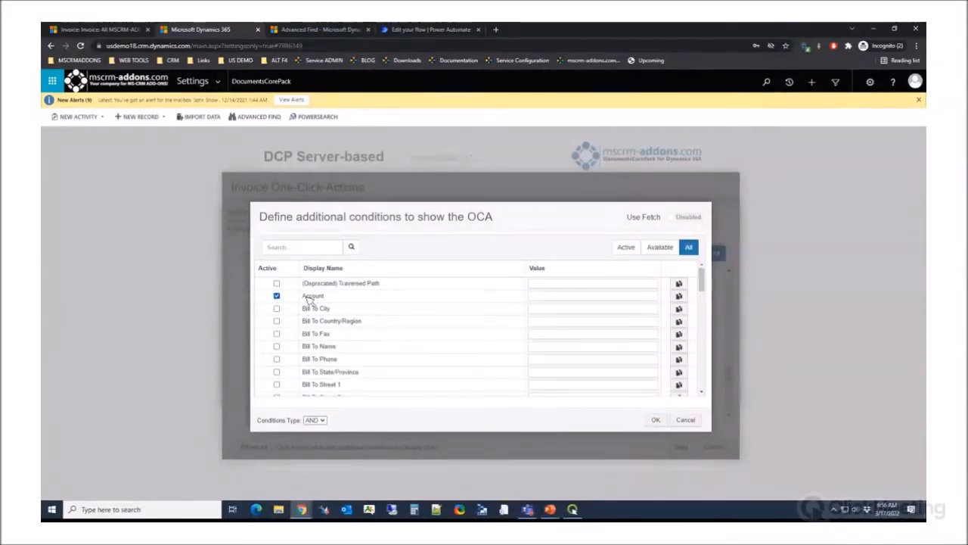
left_click(619, 297)
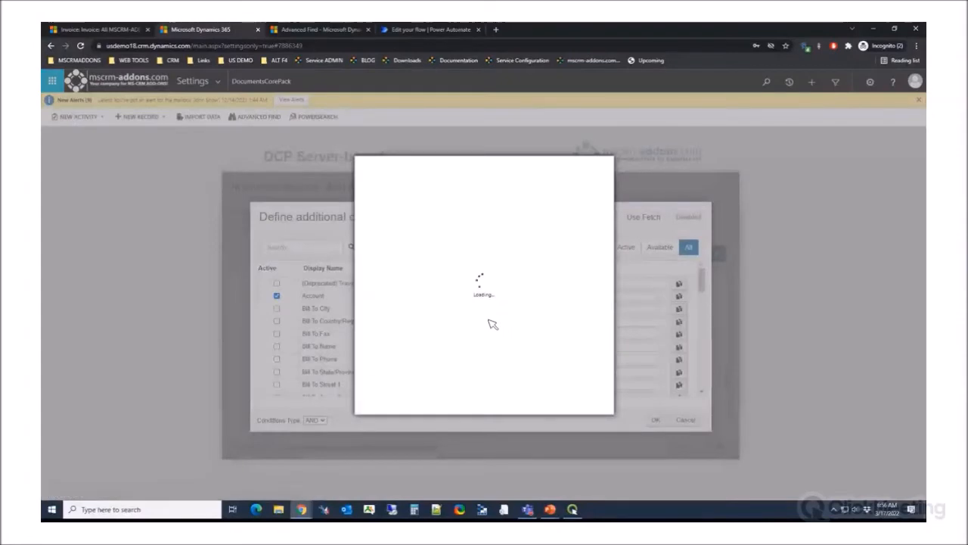
left_click(376, 298)
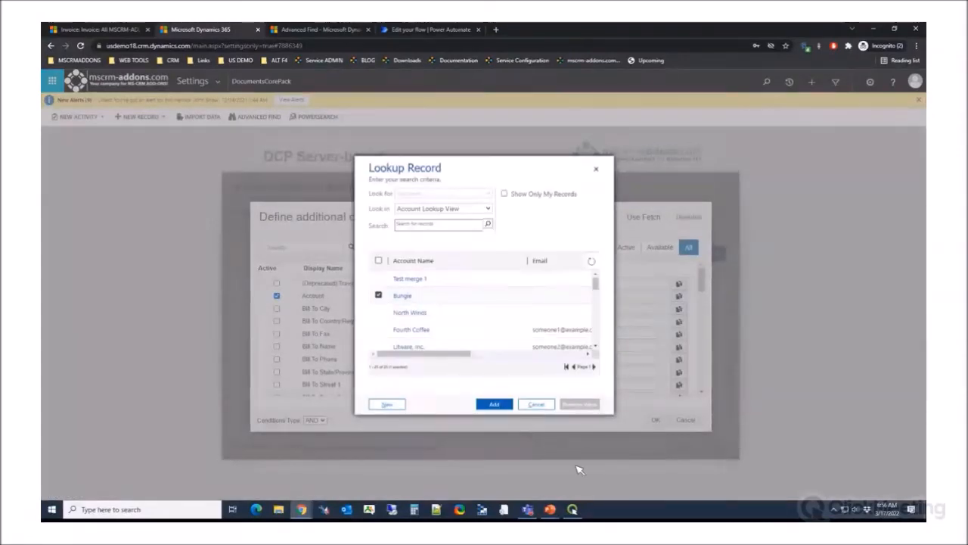
left_click(494, 404)
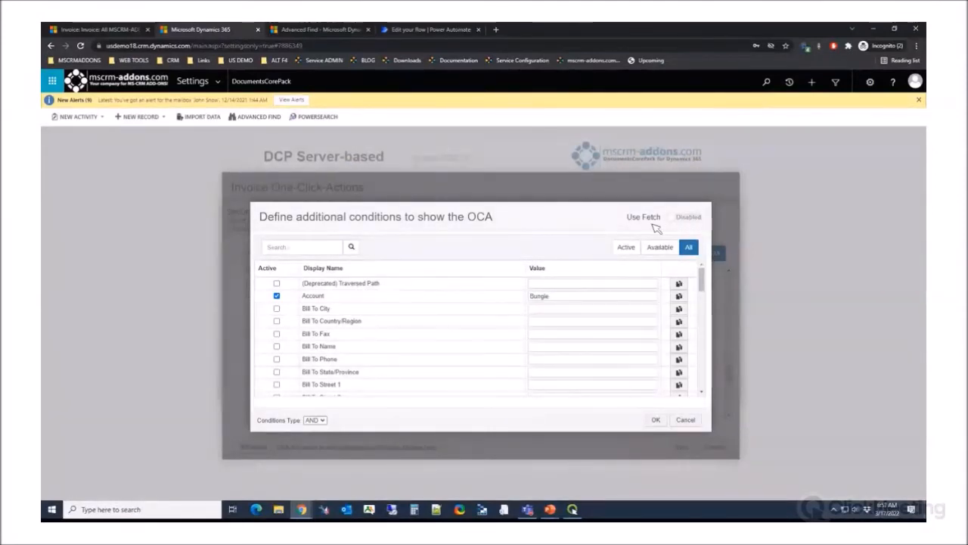
left_click(657, 420)
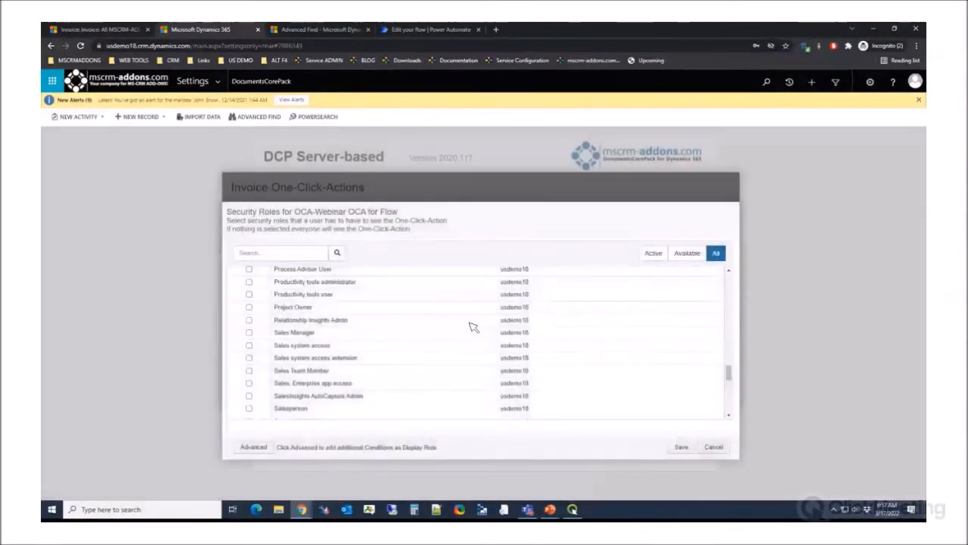
left_click(683, 447)
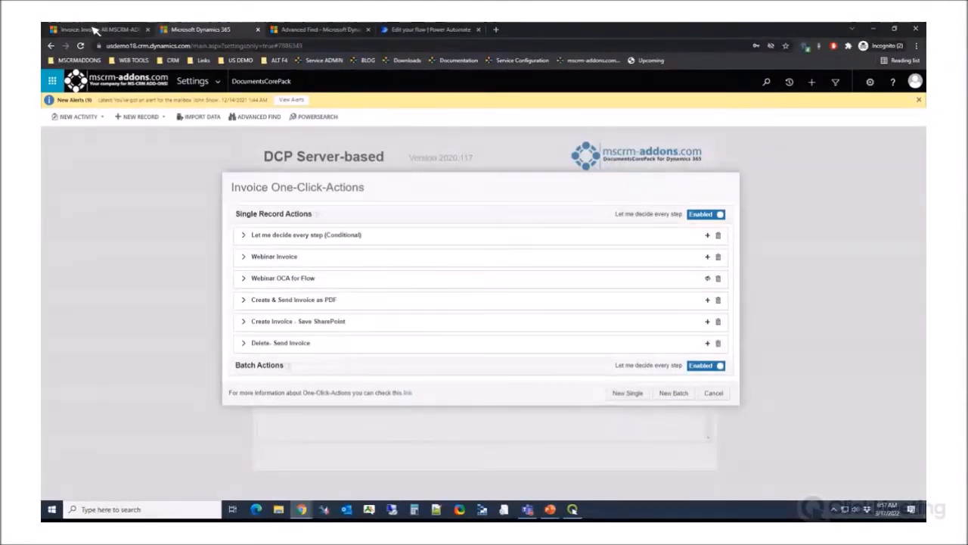
Switch to the invoice record, start the Webinar Invoice action with Save to SharePoint turned off, and preview the generated document.
left_click(93, 29)
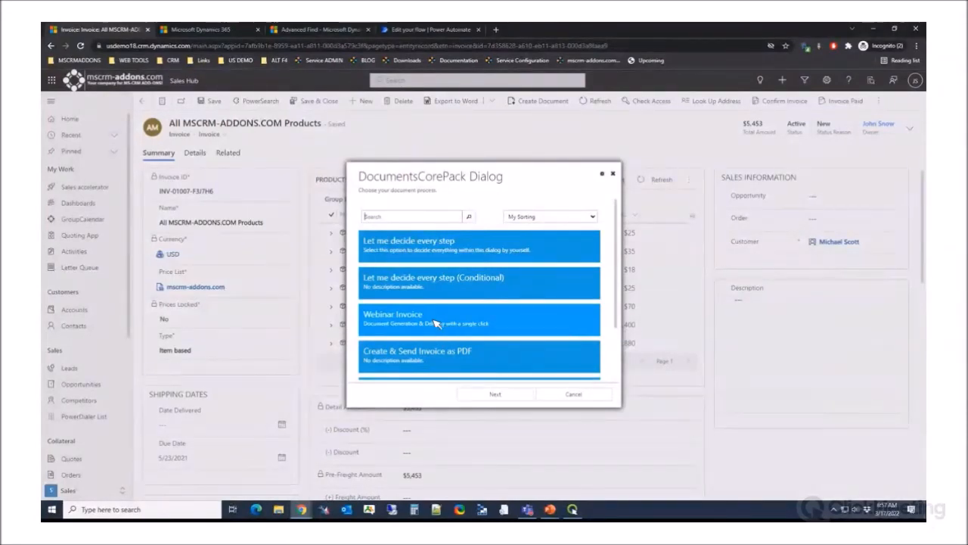
left_click(437, 324)
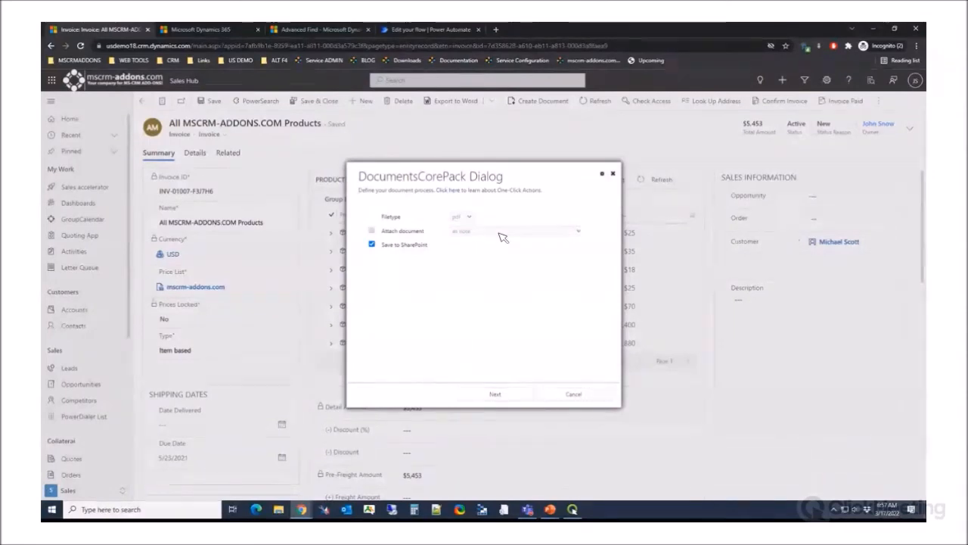
left_click(372, 244)
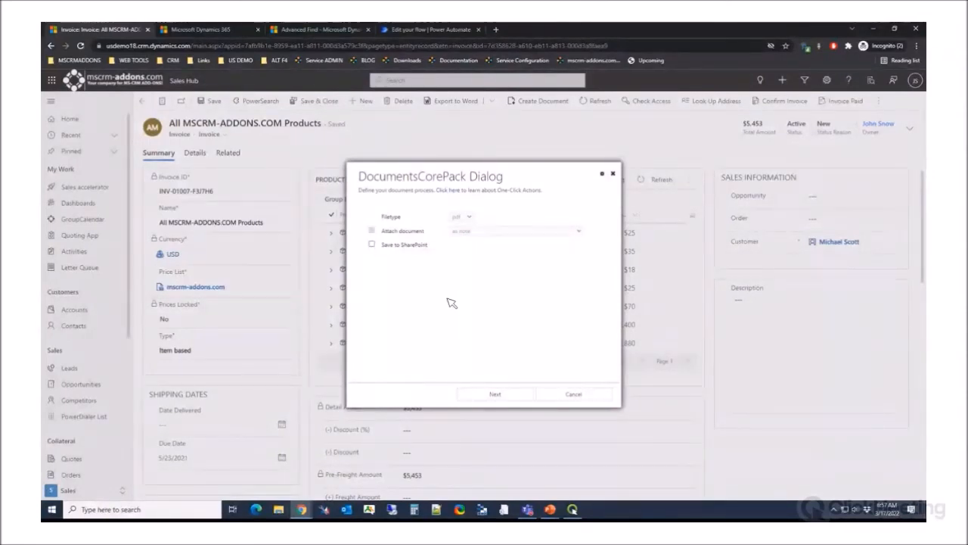
left_click(494, 396)
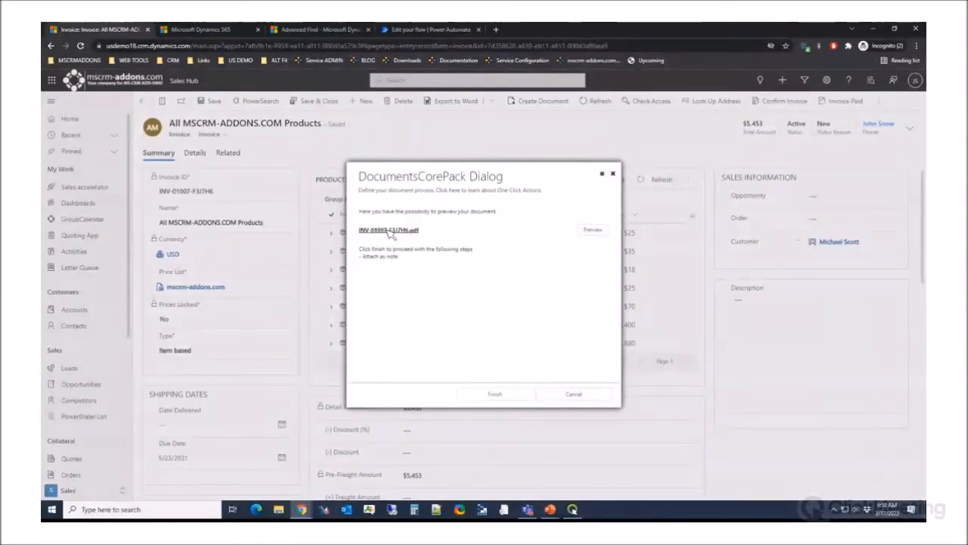
left_click(595, 230)
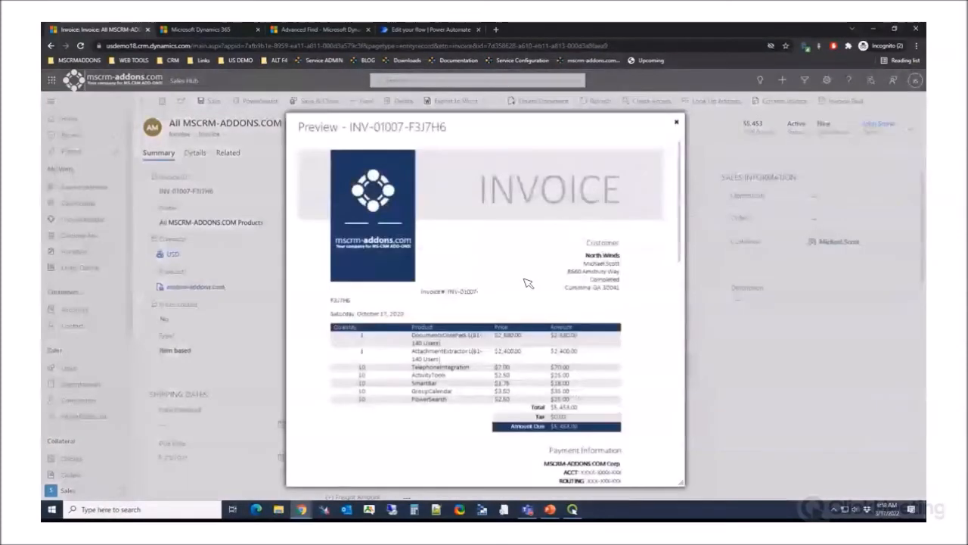
scroll(524, 277, "down", 5)
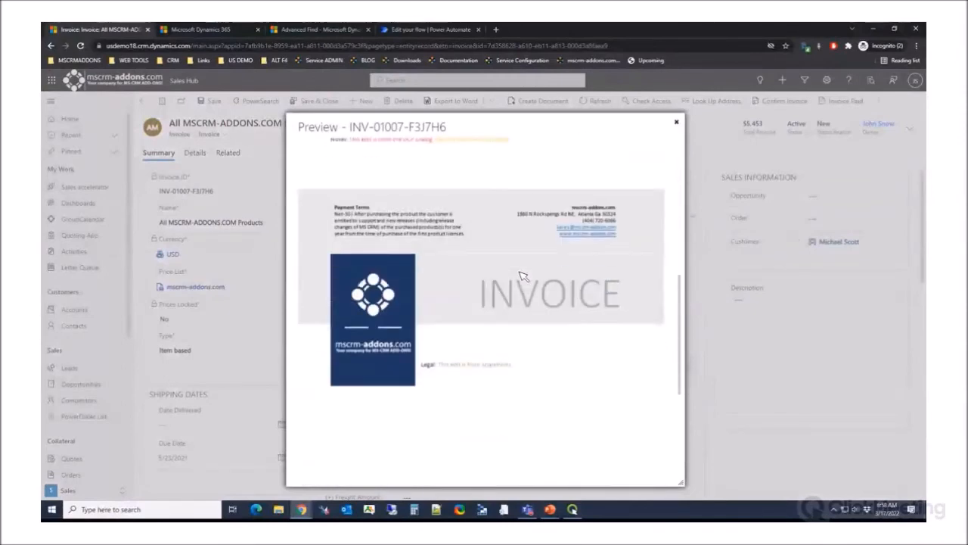
Review the top of the generated invoice preview, close it, and finish the Webinar Invoice action.
scroll(523, 276, "up", 3)
scroll(524, 276, "up", 5)
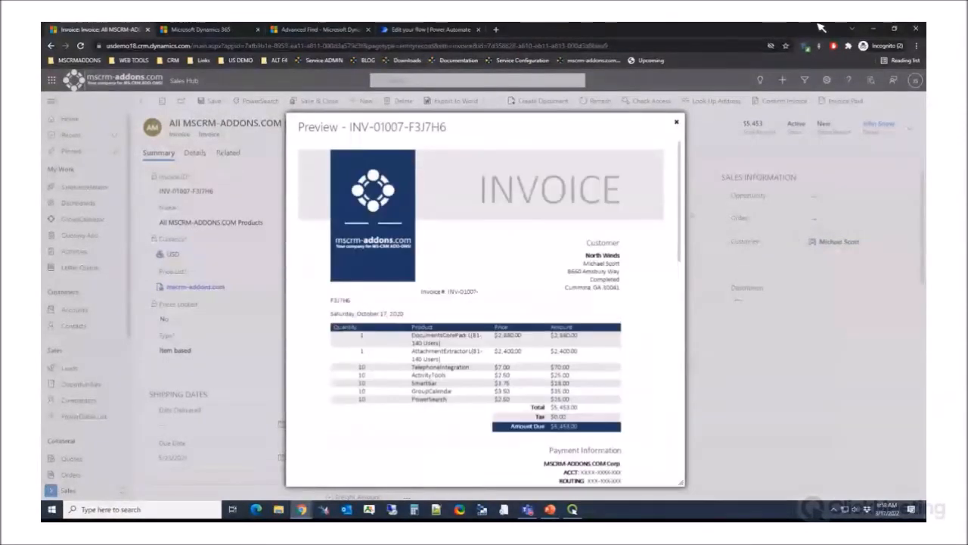
left_click(676, 122)
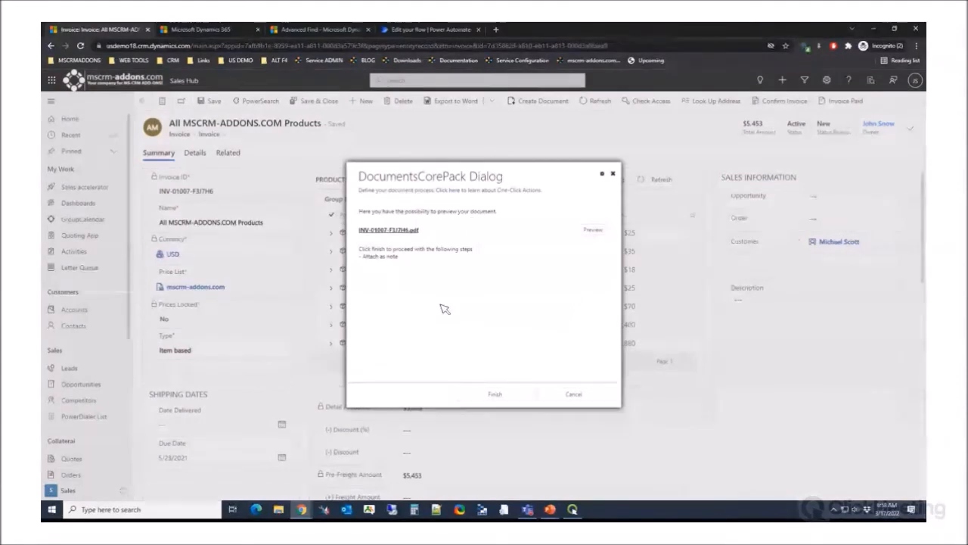
left_click(494, 394)
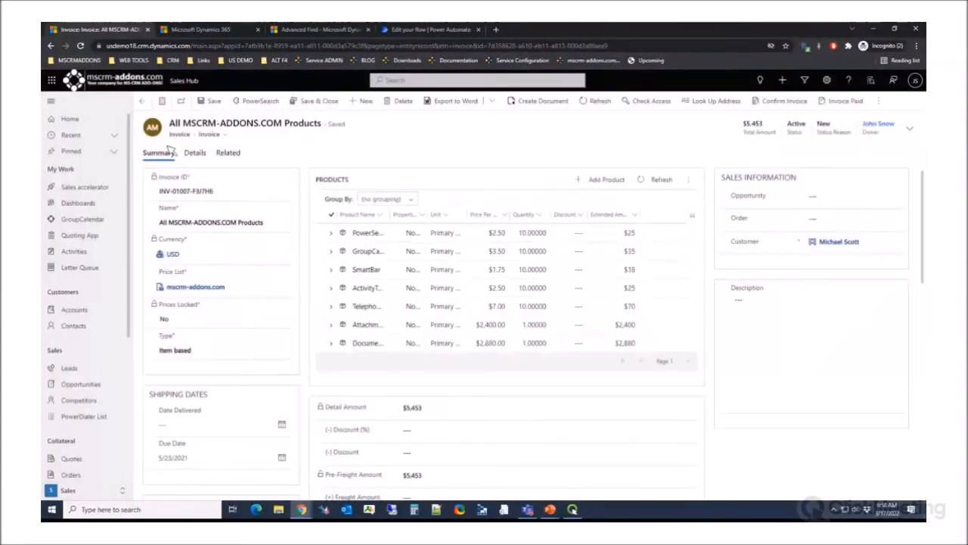
Open the invoice record's details and refresh its timeline.
left_click(194, 153)
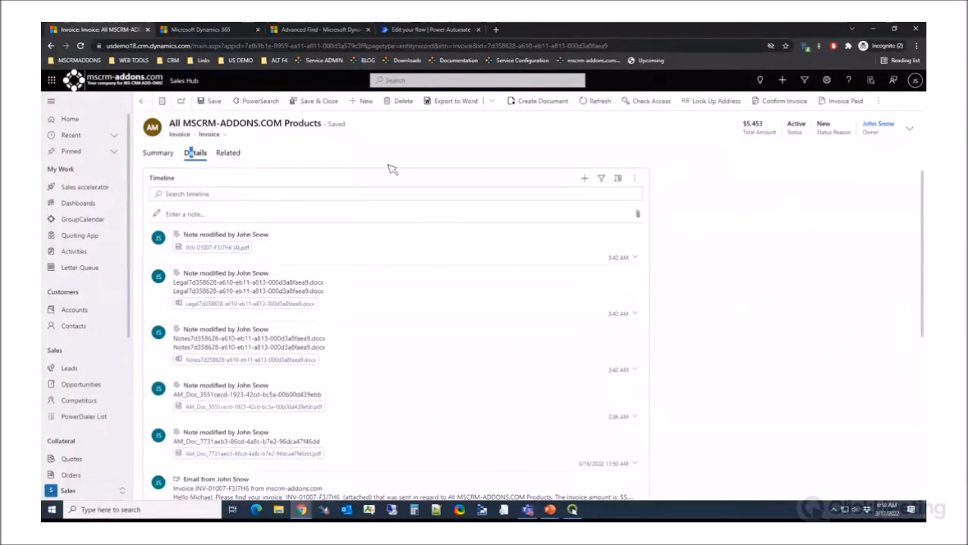
left_click(162, 154)
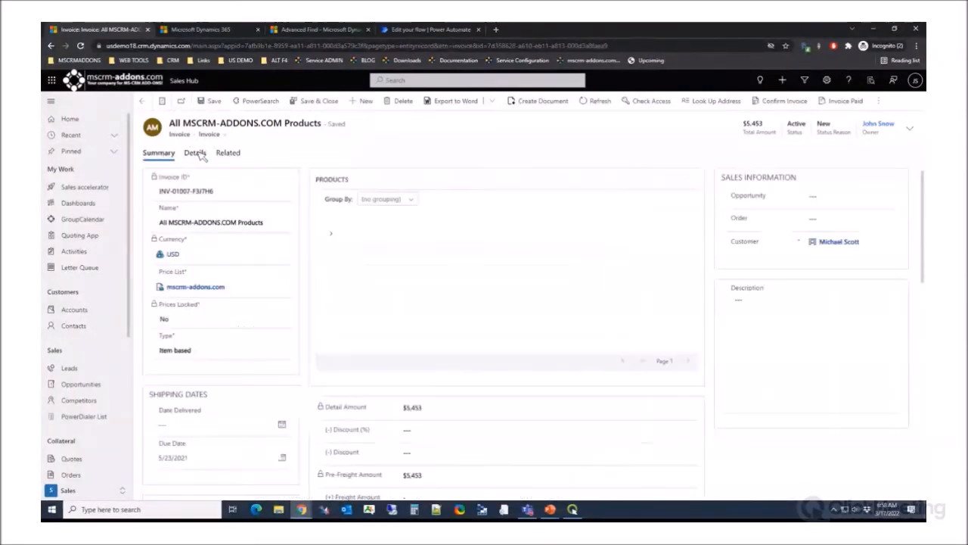
left_click(196, 153)
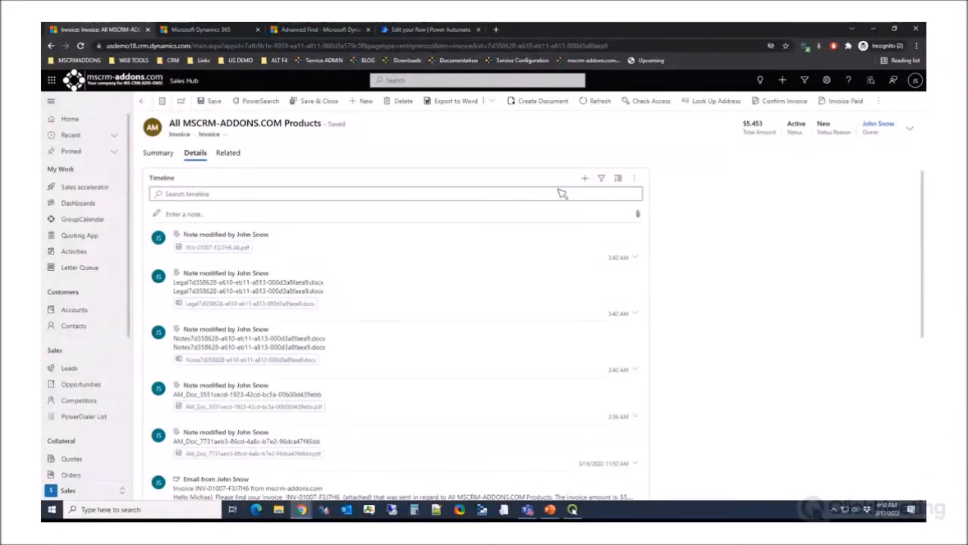
left_click(636, 179)
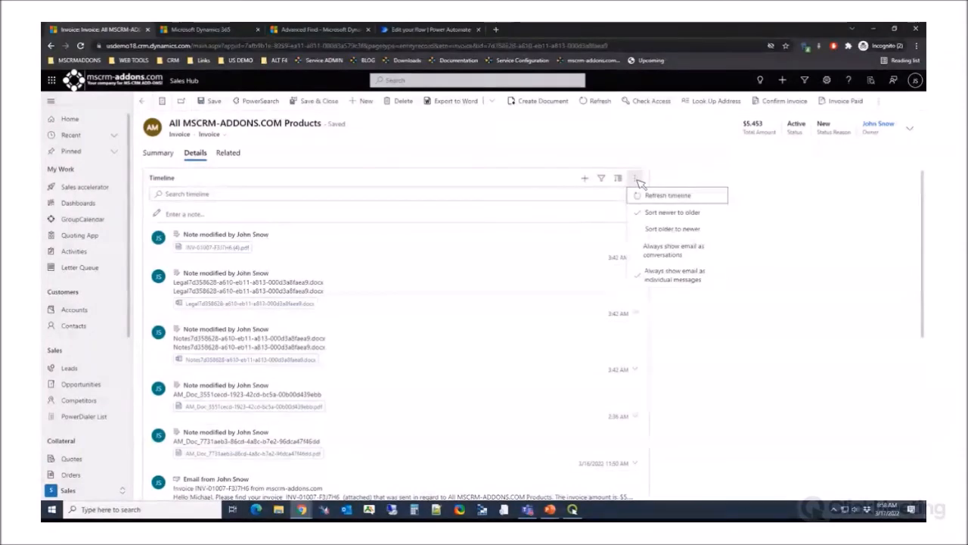
left_click(666, 197)
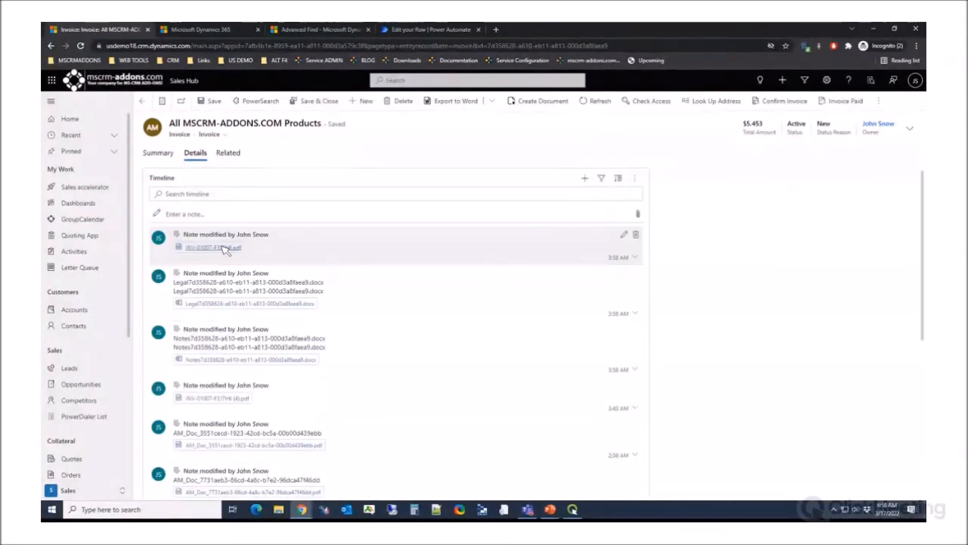
Download the newest invoice PDF from the timeline, always allowing multiple downloads for the site, then review and close the document.
left_click(219, 248)
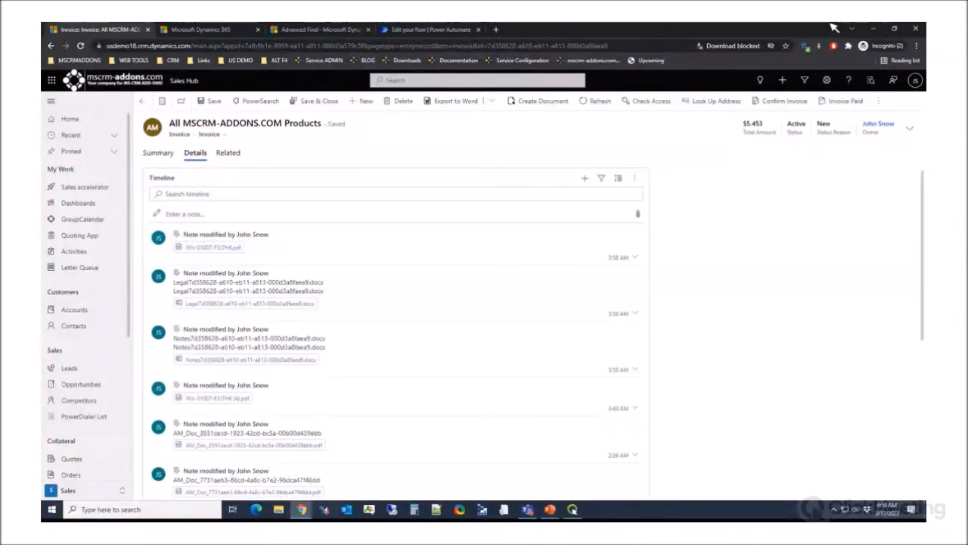
left_click(732, 46)
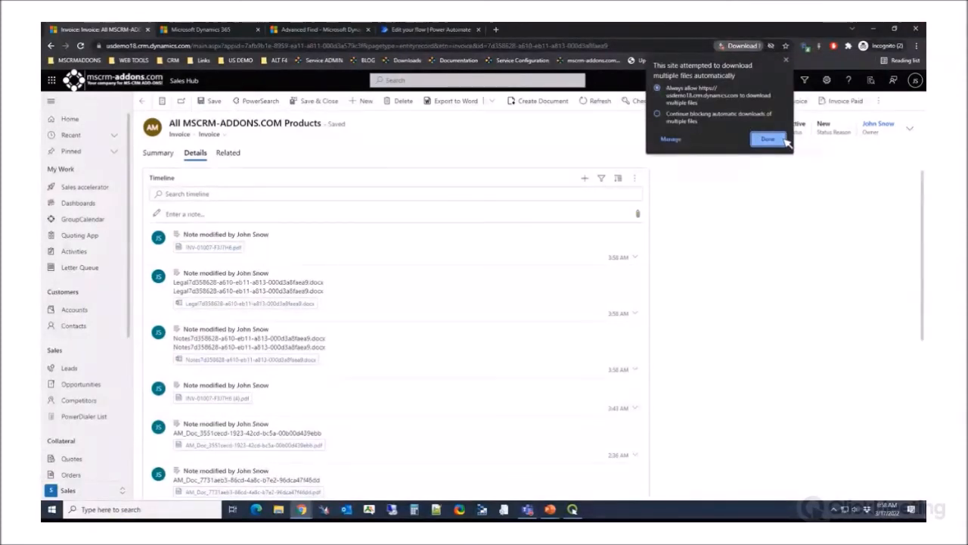
left_click(786, 140)
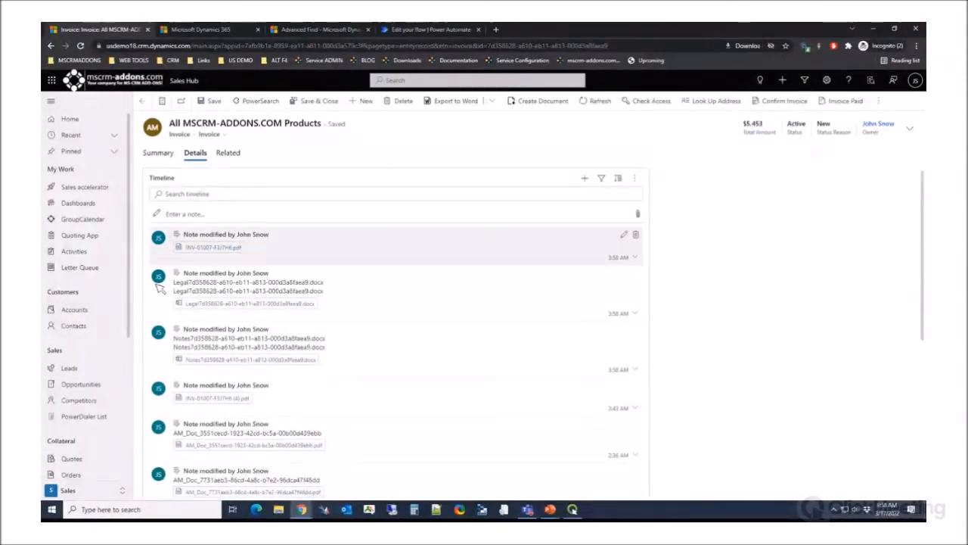
left_click(211, 248)
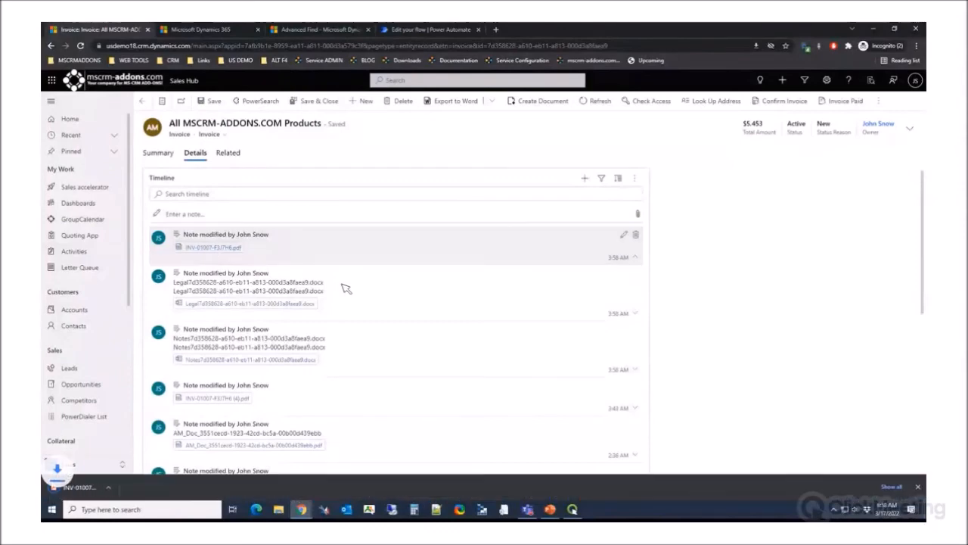
left_click(87, 486)
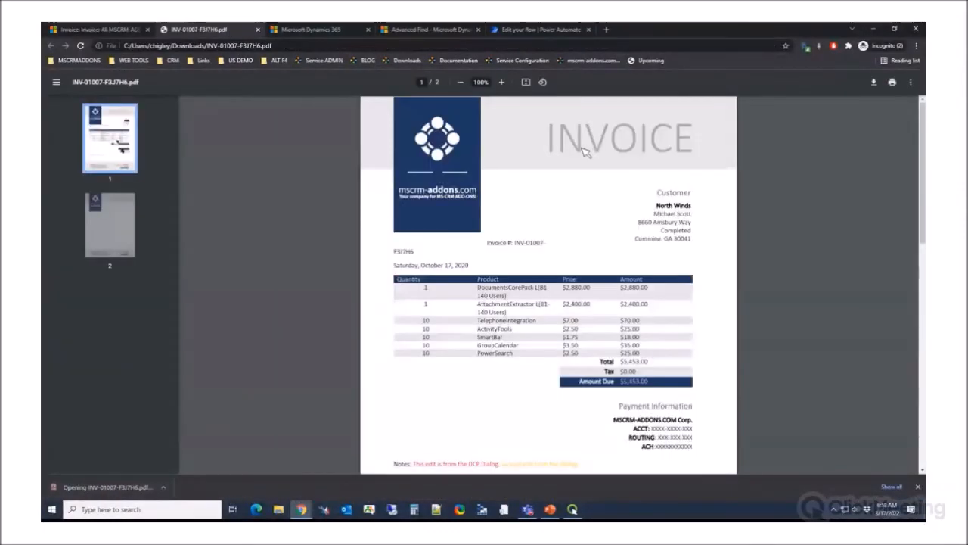
scroll(553, 179, "down", 3)
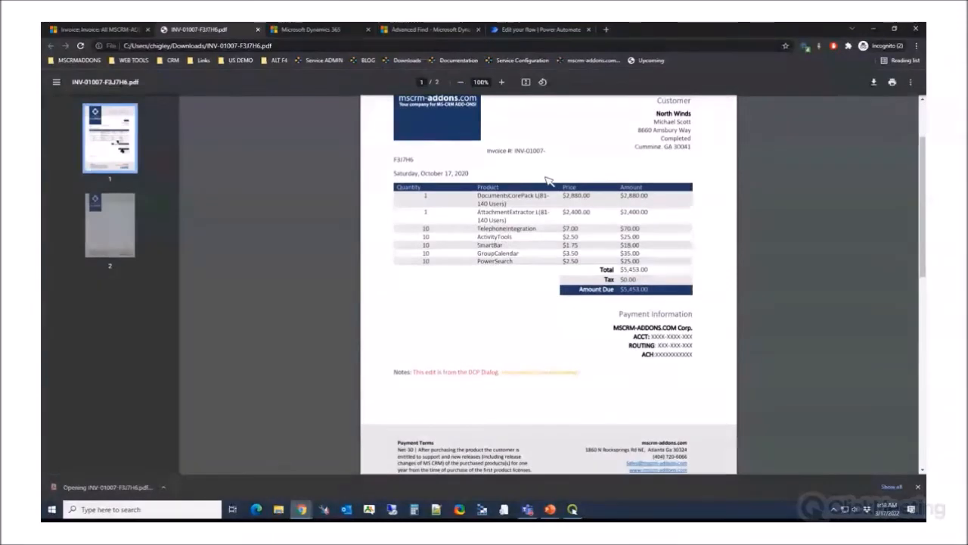
left_click(257, 28)
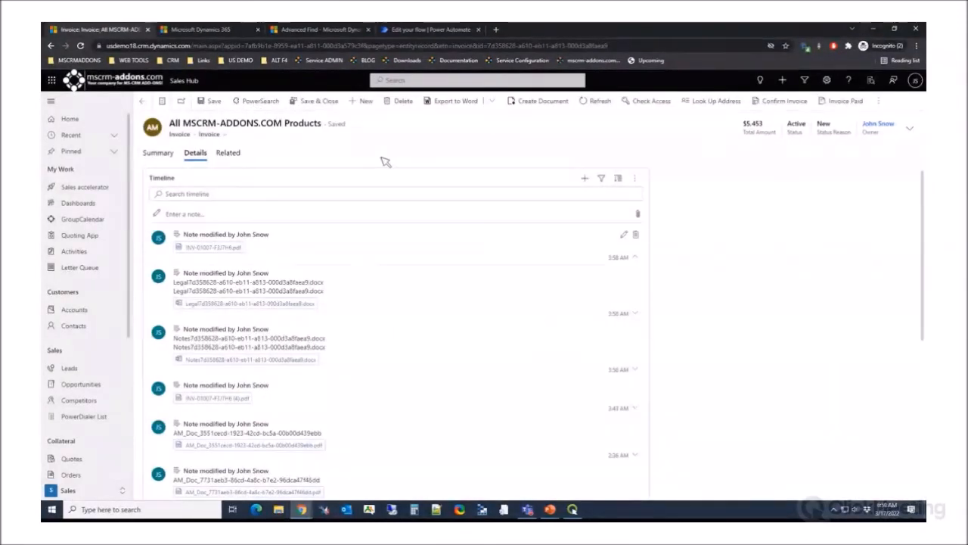
Return to the Invoice One-Click-Actions configuration and examine the Webinar OCA for Flow template settings and the Body template's condition options.
left_click(330, 30)
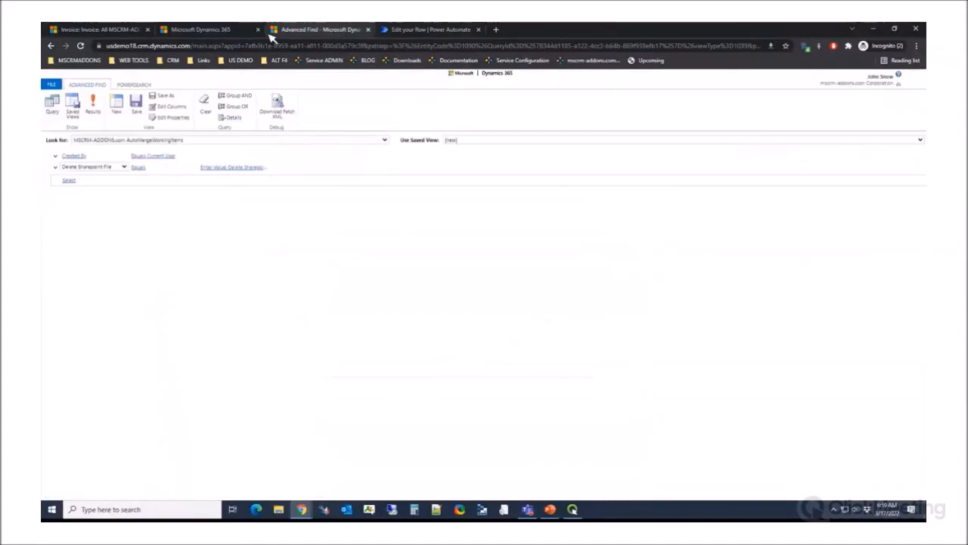
left_click(220, 29)
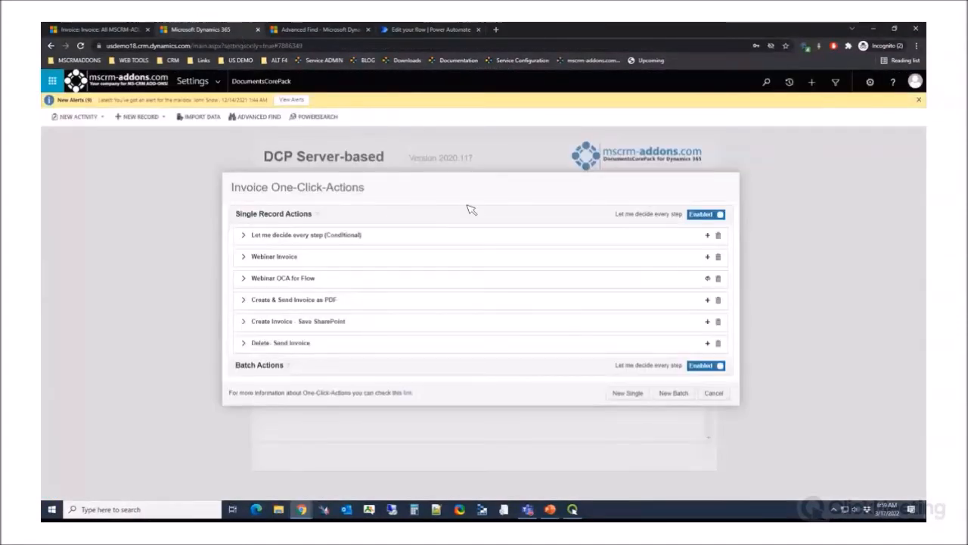
left_click(318, 278)
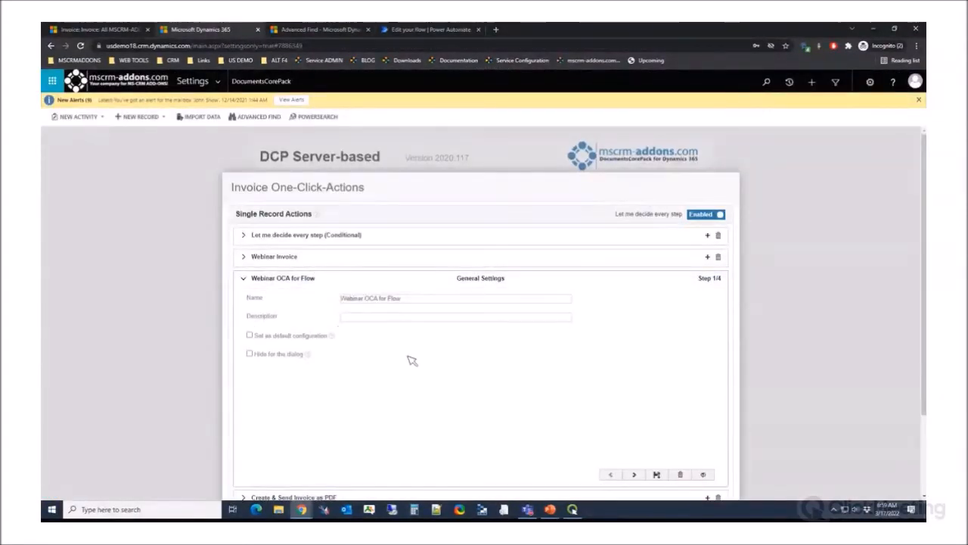
scroll(661, 395, "down", 1)
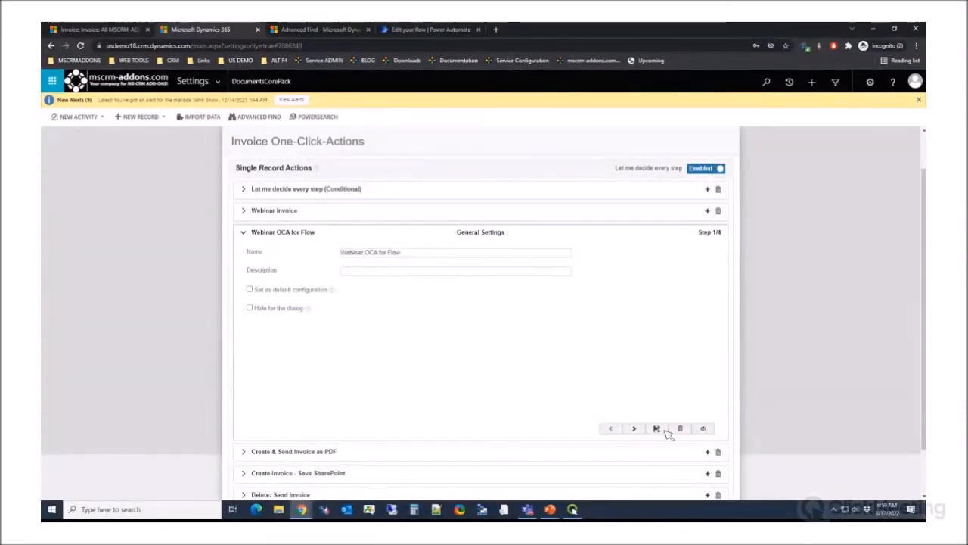
left_click(634, 428)
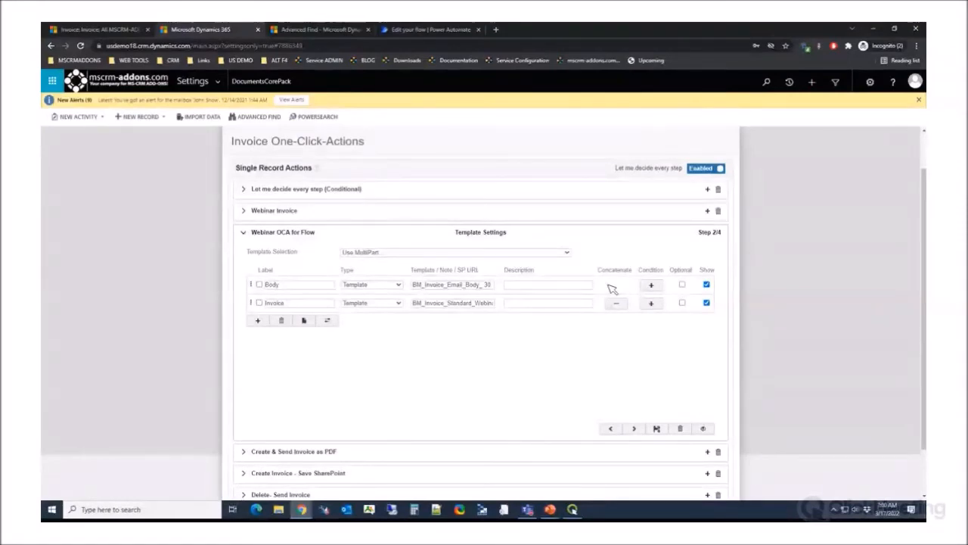
left_click(649, 286)
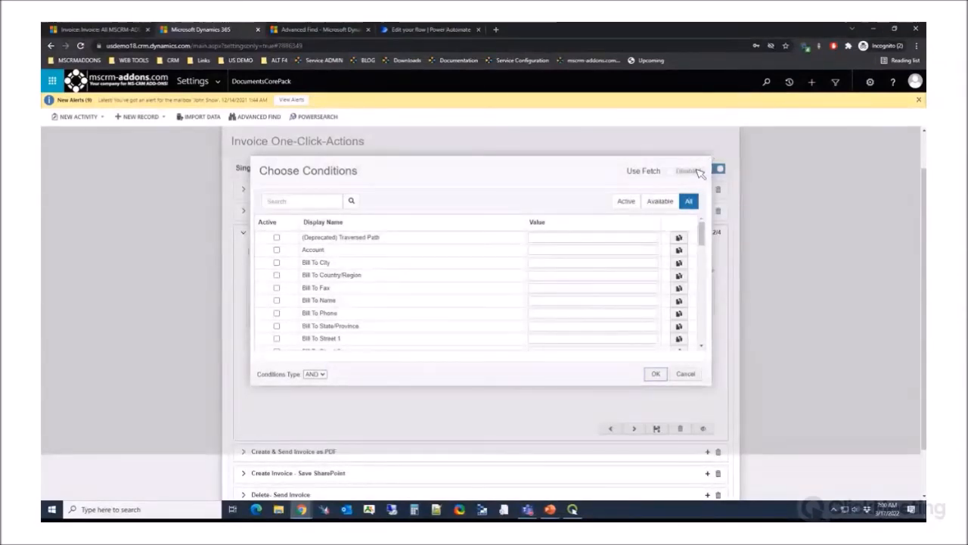
left_click(686, 374)
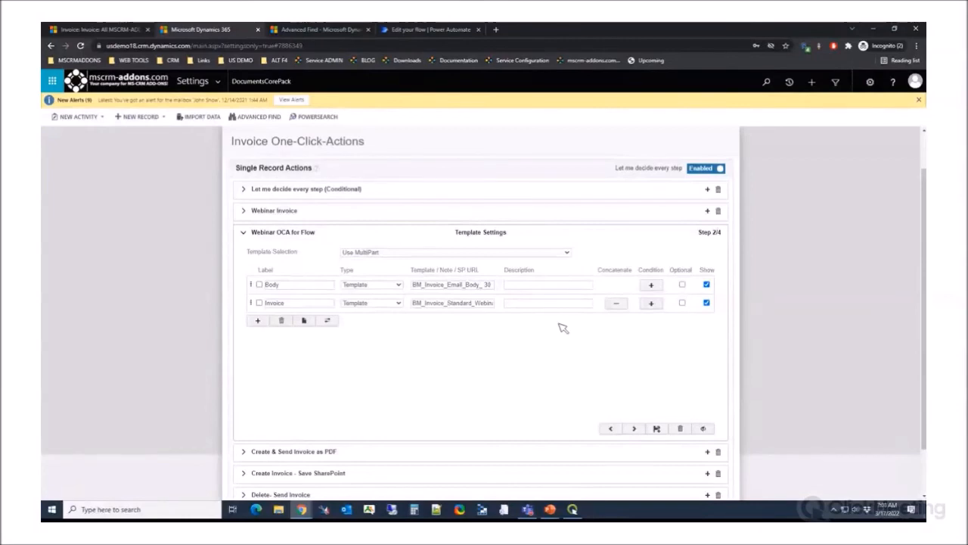
left_click(244, 233)
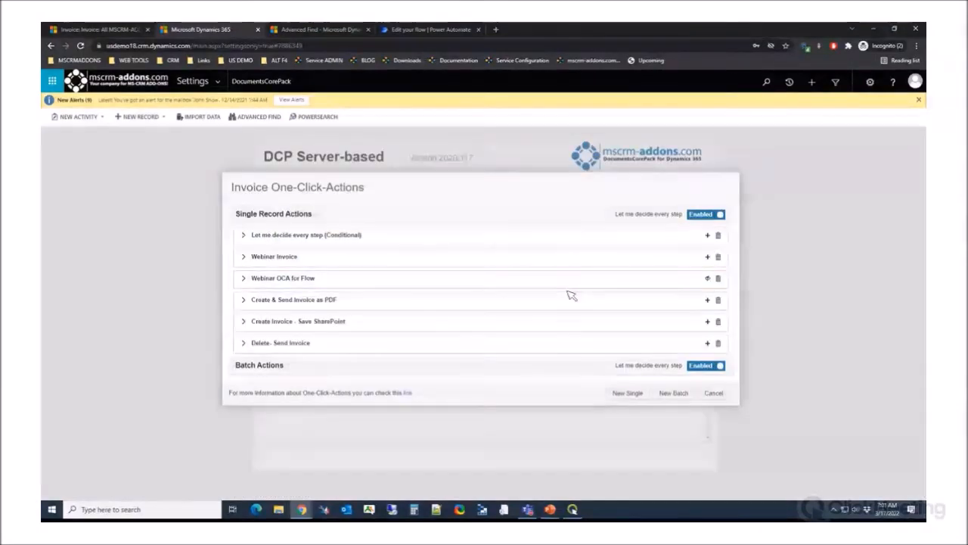
Deactivate the Account condition in the Webinar OCA for Flow display rule and save the visibility settings.
left_click(708, 279)
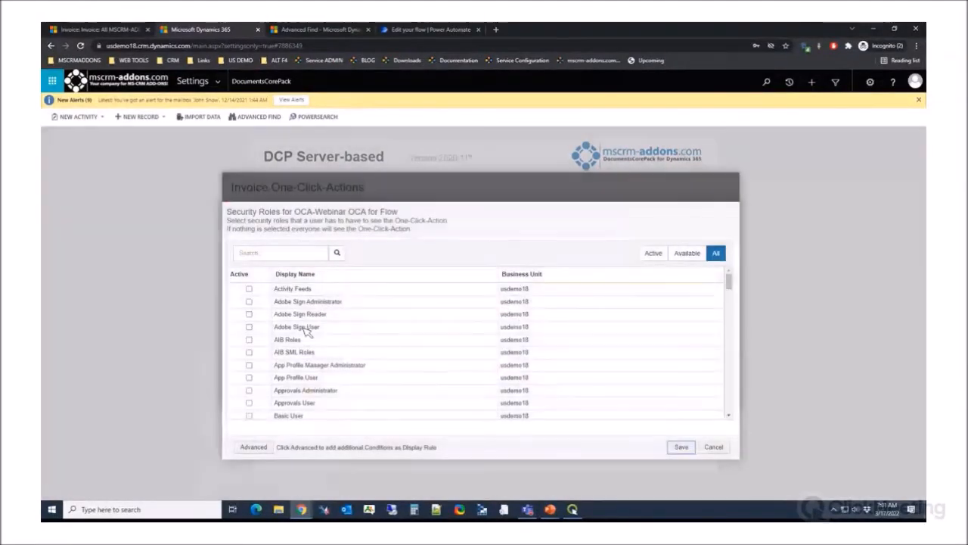
scroll(456, 325, "down", 1)
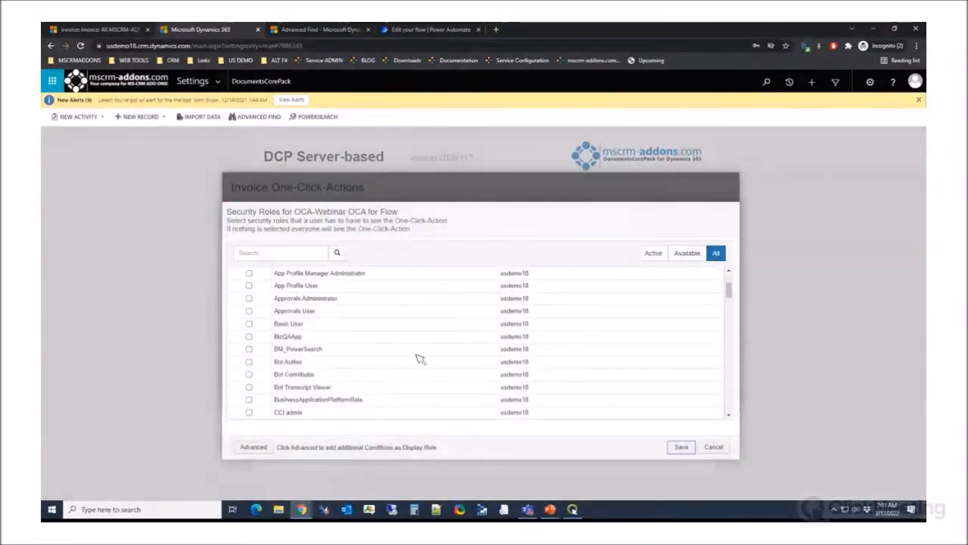
left_click(254, 448)
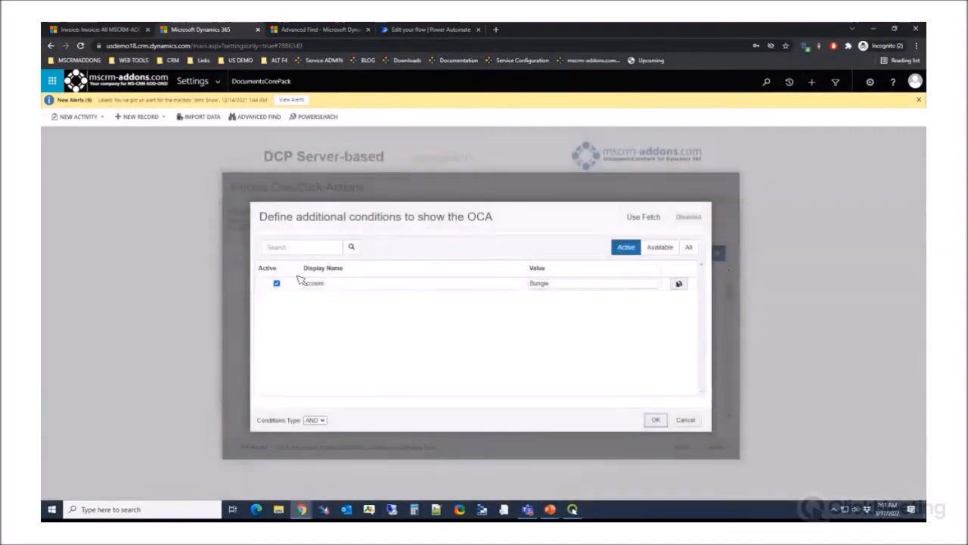
left_click(277, 284)
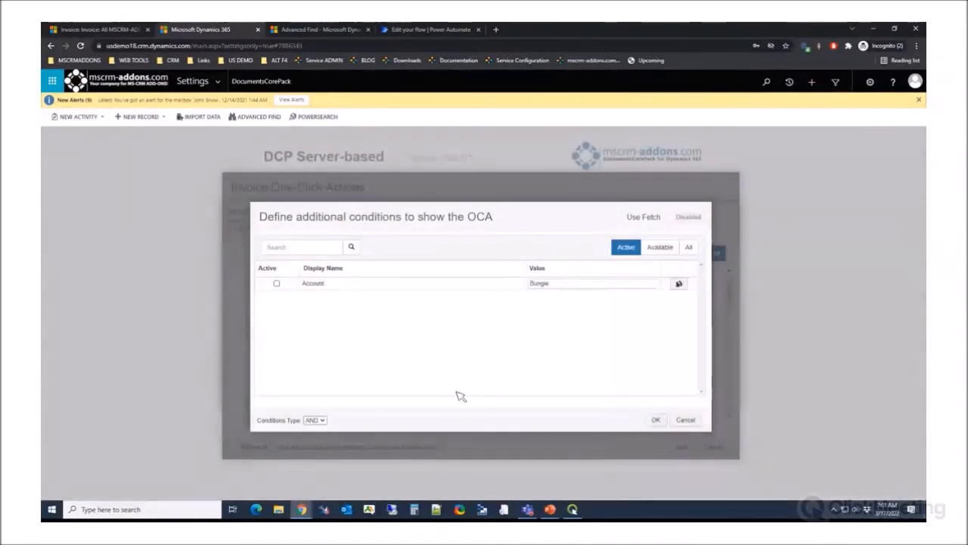
left_click(655, 420)
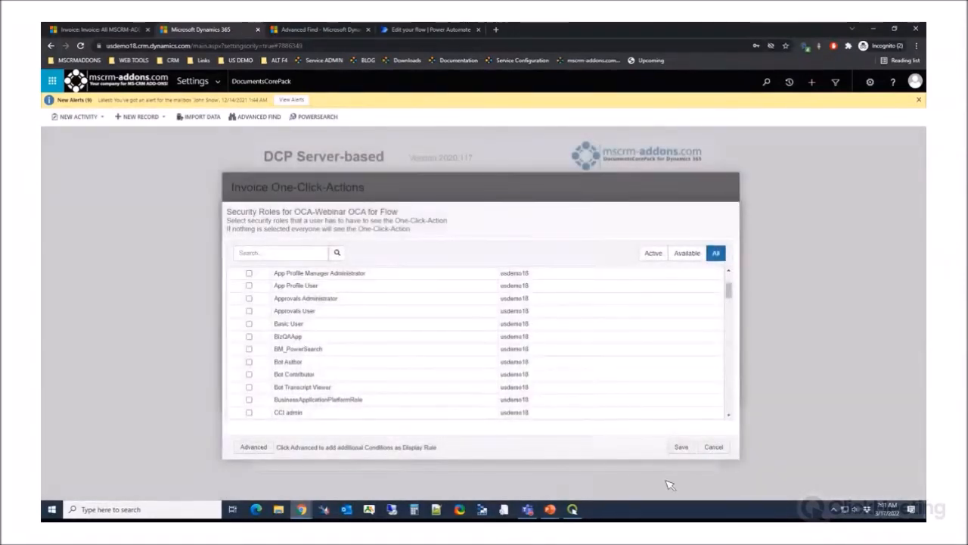
left_click(681, 446)
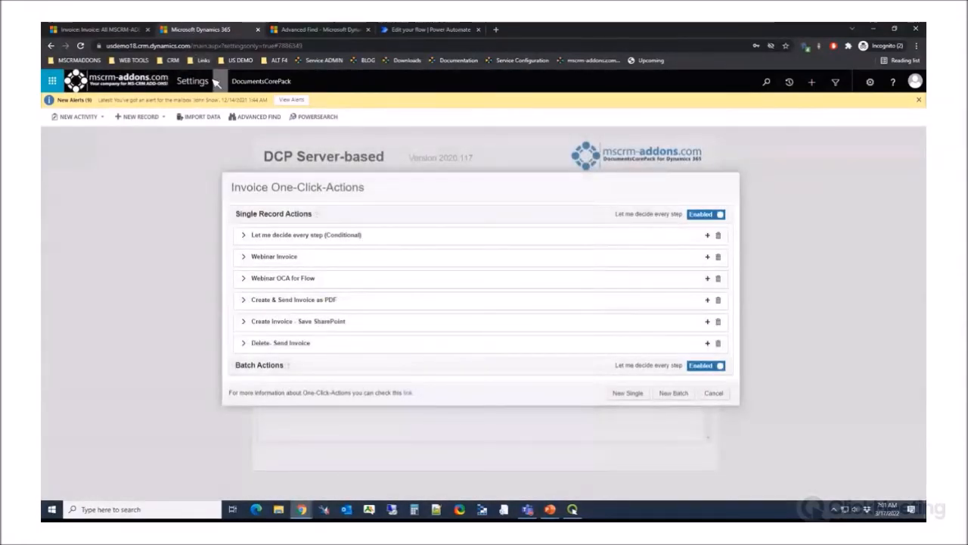
Return to the invoice record and start the Webinar OCA for Flow action as PDF with Attach document turned off.
left_click(109, 28)
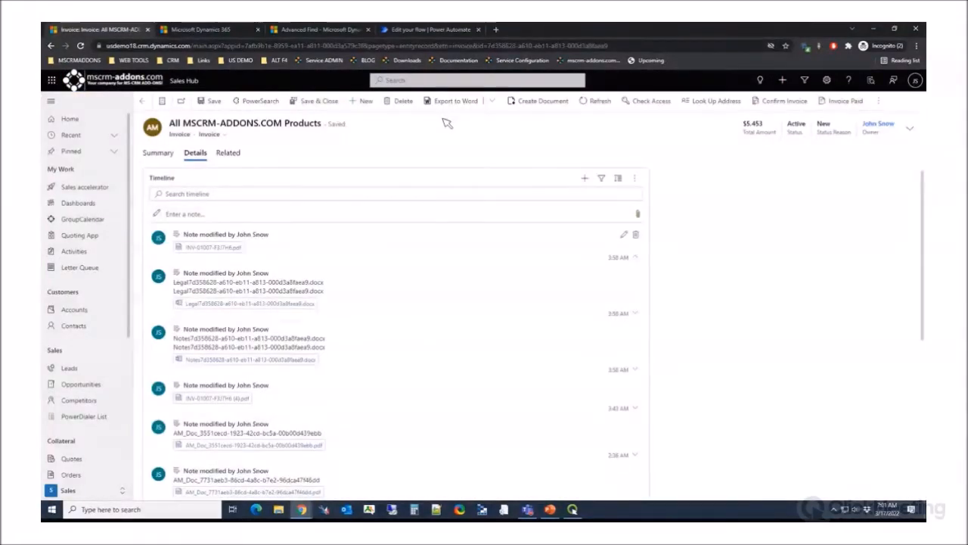
left_click(158, 152)
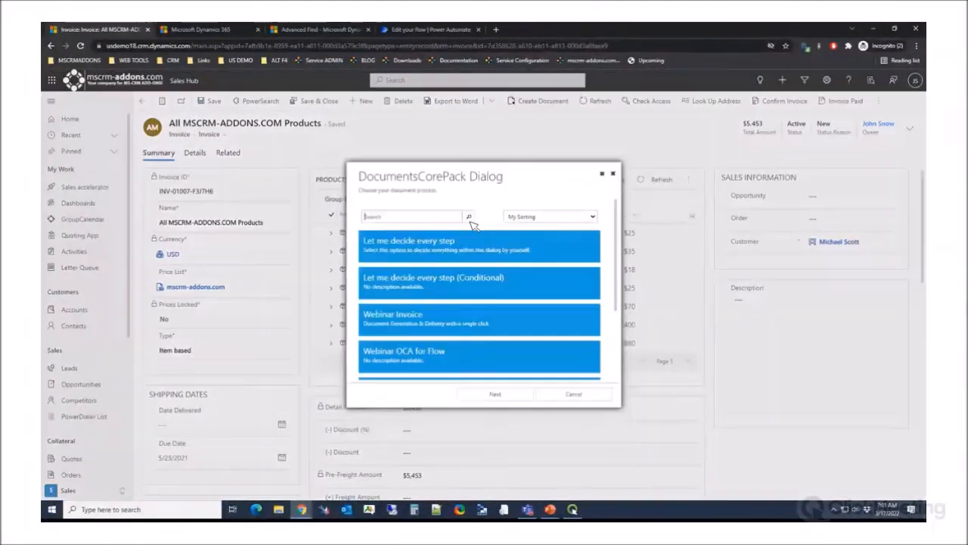
left_click(430, 360)
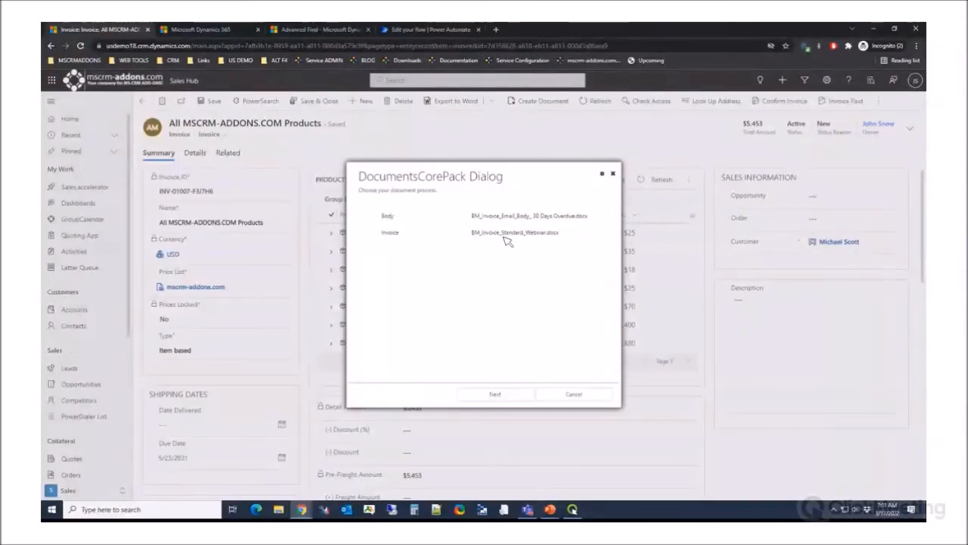
left_click(512, 394)
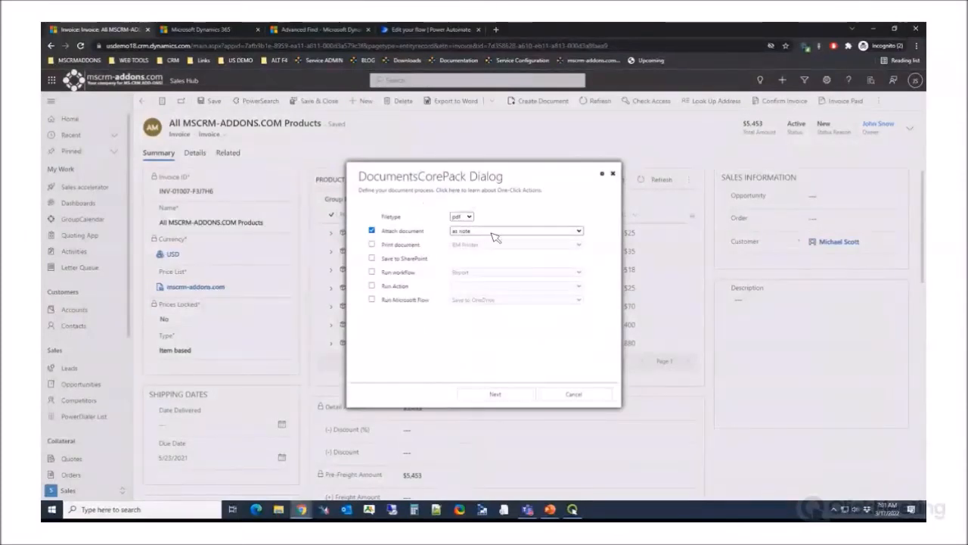
left_click(372, 231)
left_click(493, 395)
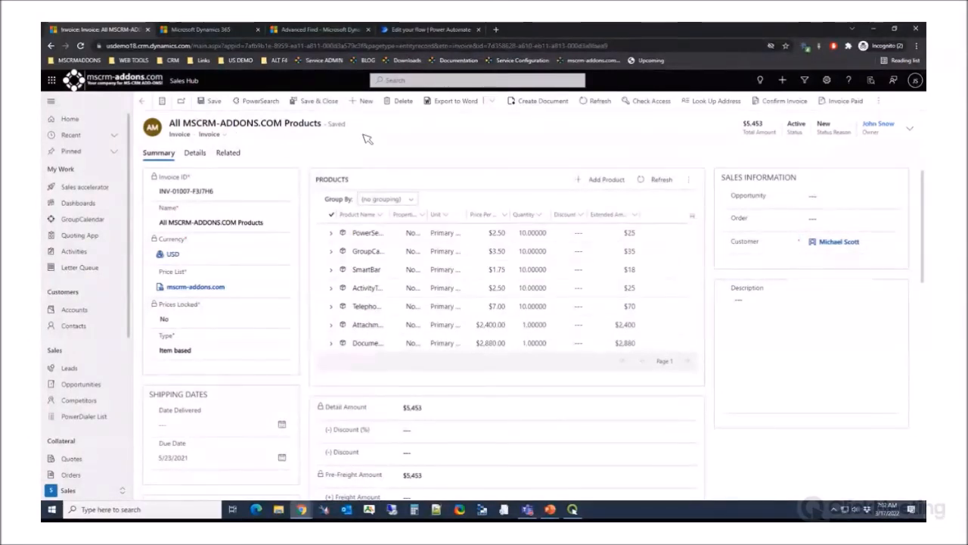
Switch to the Power Automate flow and examine the Recurrence trigger's interval and frequency settings.
left_click(418, 30)
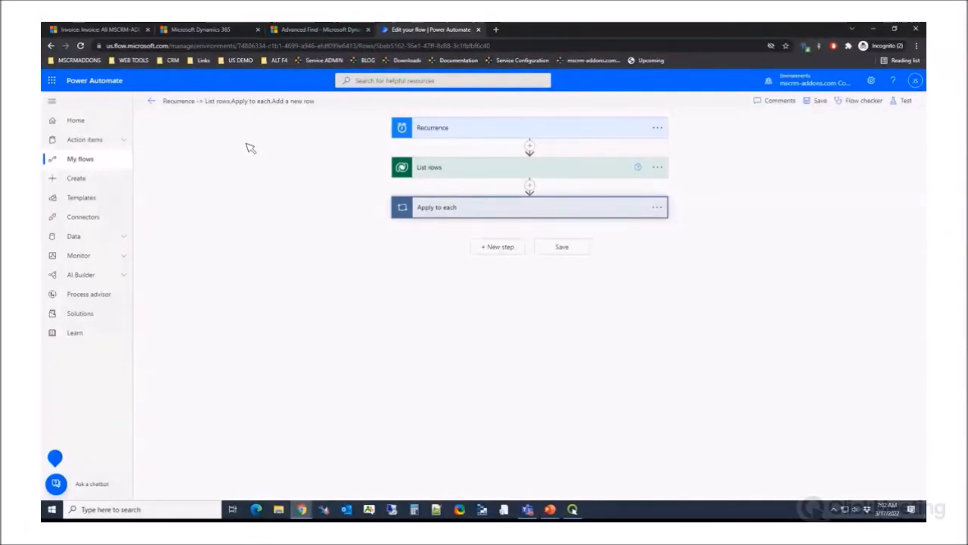
left_click(499, 127)
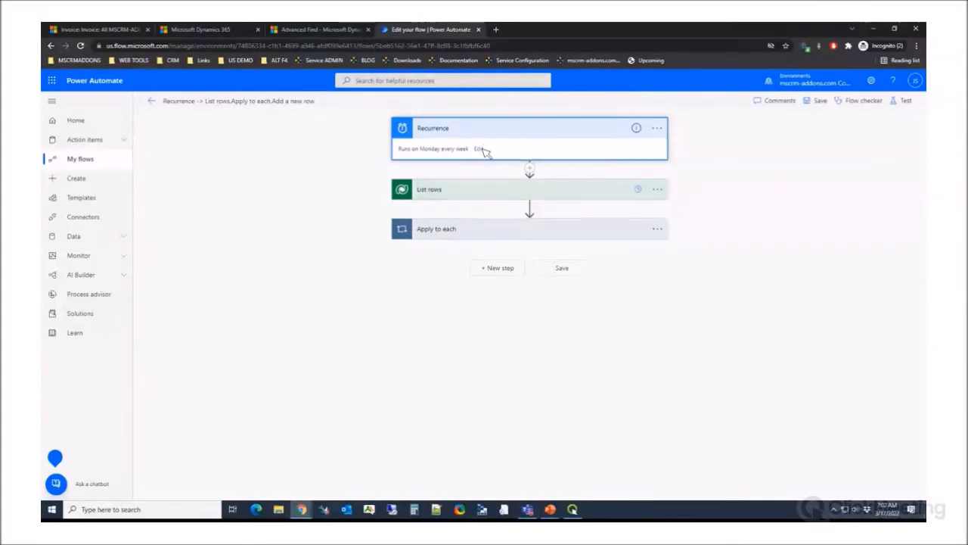
left_click(480, 149)
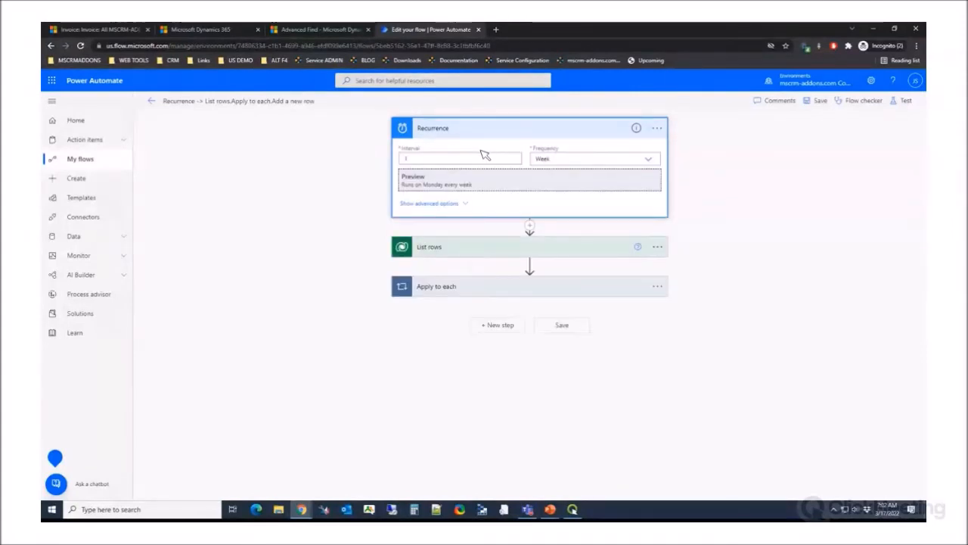
left_click(154, 101)
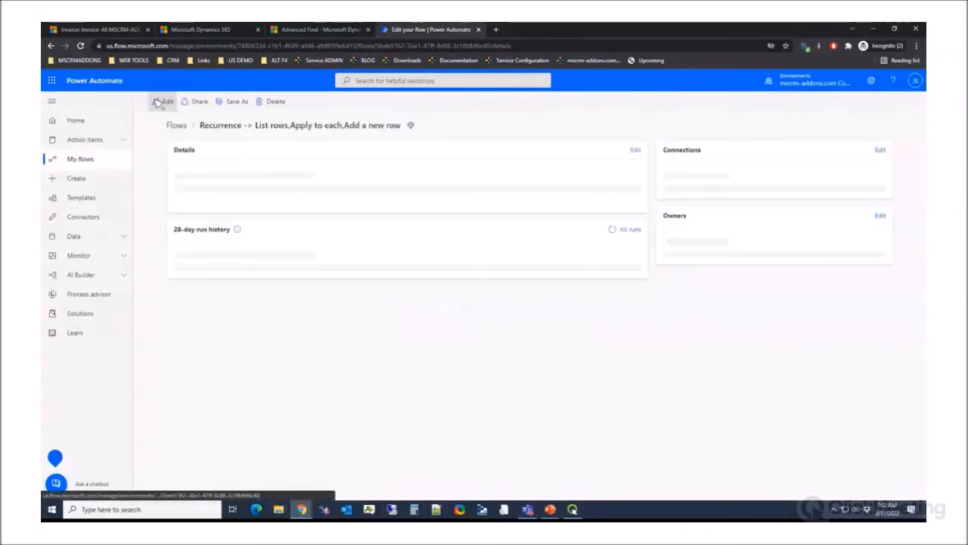
left_click(165, 101)
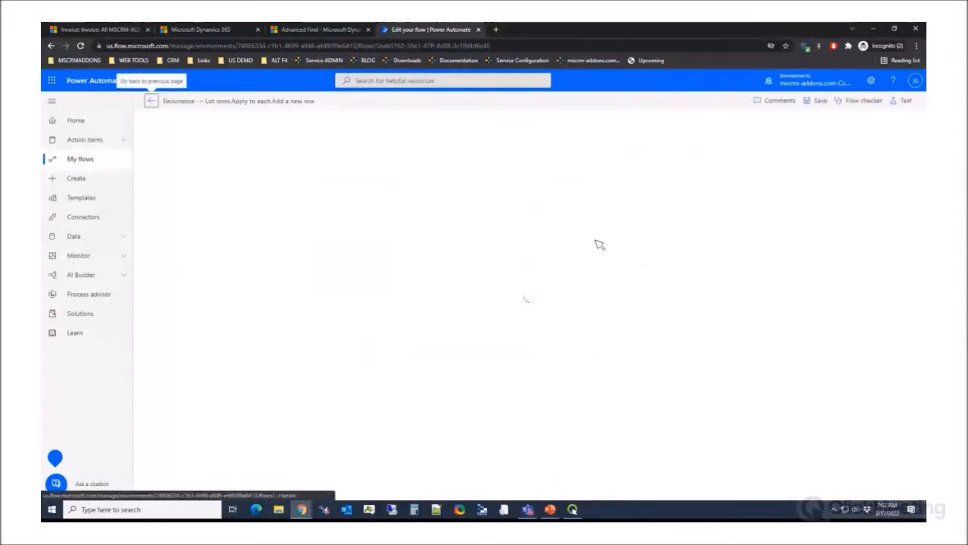
left_click(442, 130)
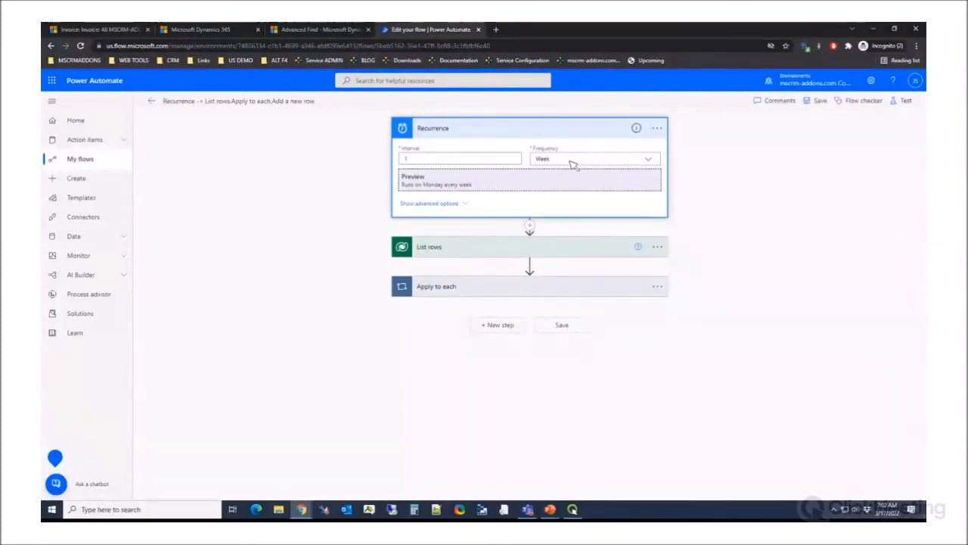
Examine the List rows action's table and advanced options, including the Fetch Xml Query that filters the invoices.
left_click(478, 249)
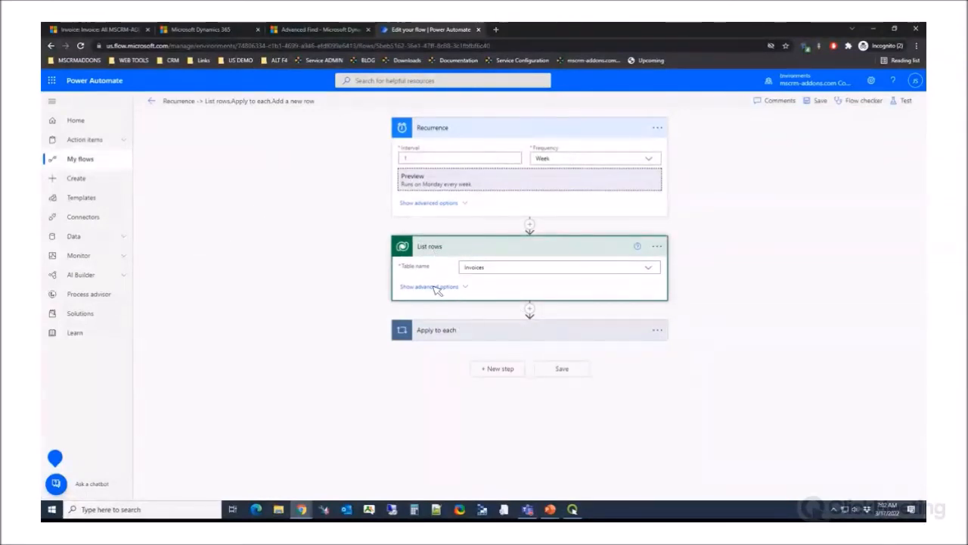
left_click(432, 286)
scroll(256, 283, "down", 1)
scroll(257, 279, "down", 1)
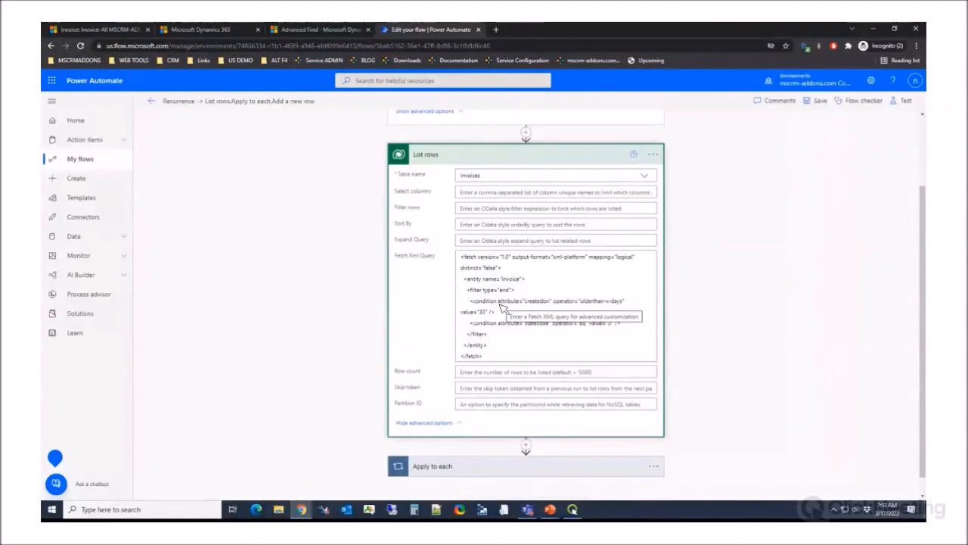
scroll(362, 308, "down", 1)
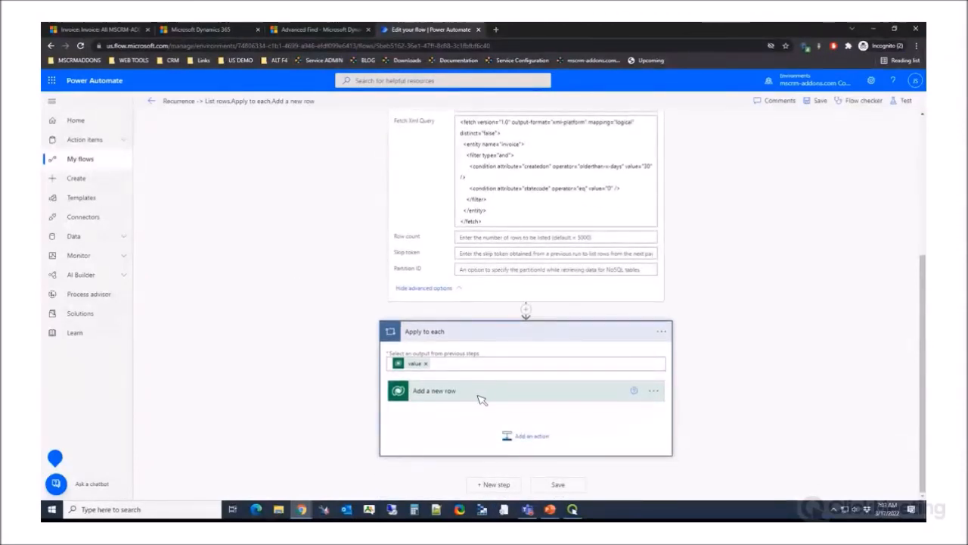
Show the advanced options of the Add a new row action and examine the table prefix and ID in its OCA field.
left_click(481, 399)
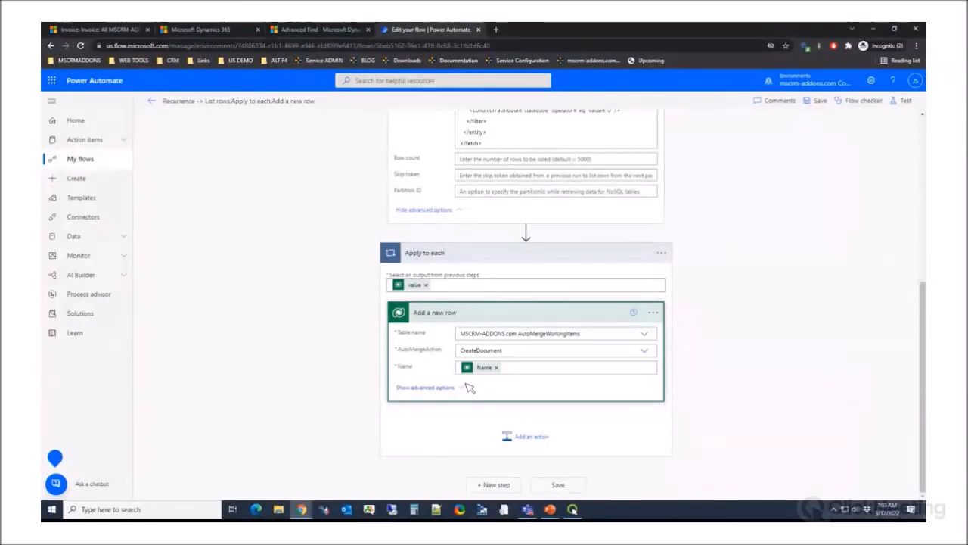
left_click(427, 387)
scroll(363, 356, "down", 5)
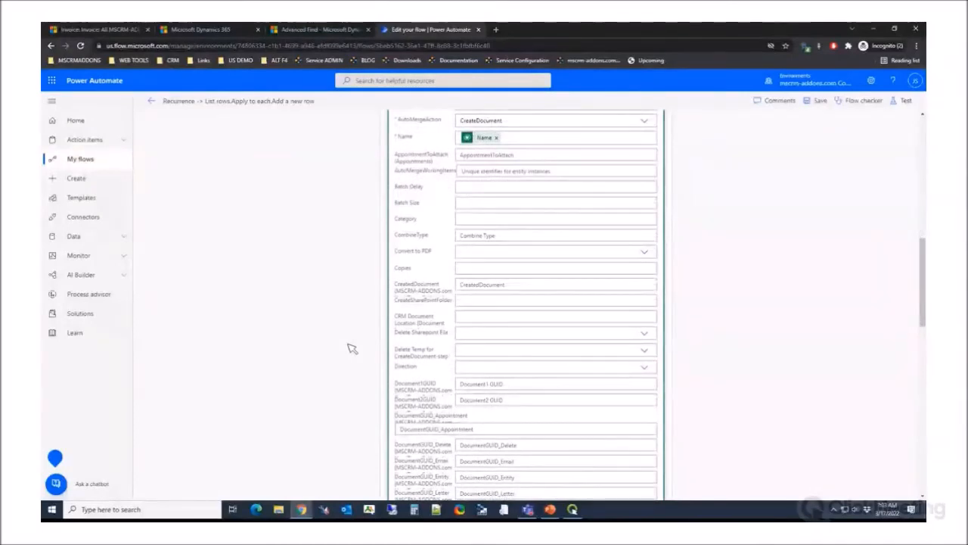
scroll(352, 347, "down", 5)
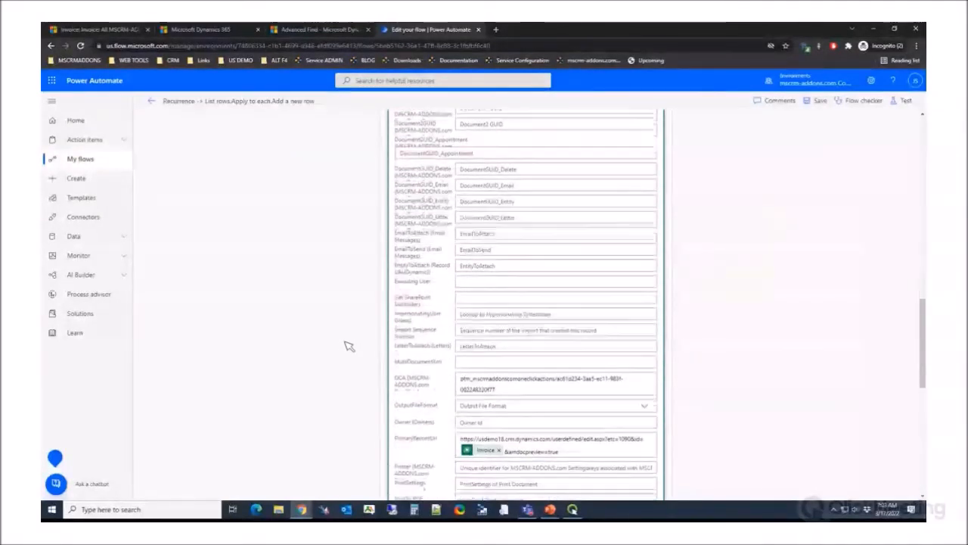
scroll(348, 346, "down", 1)
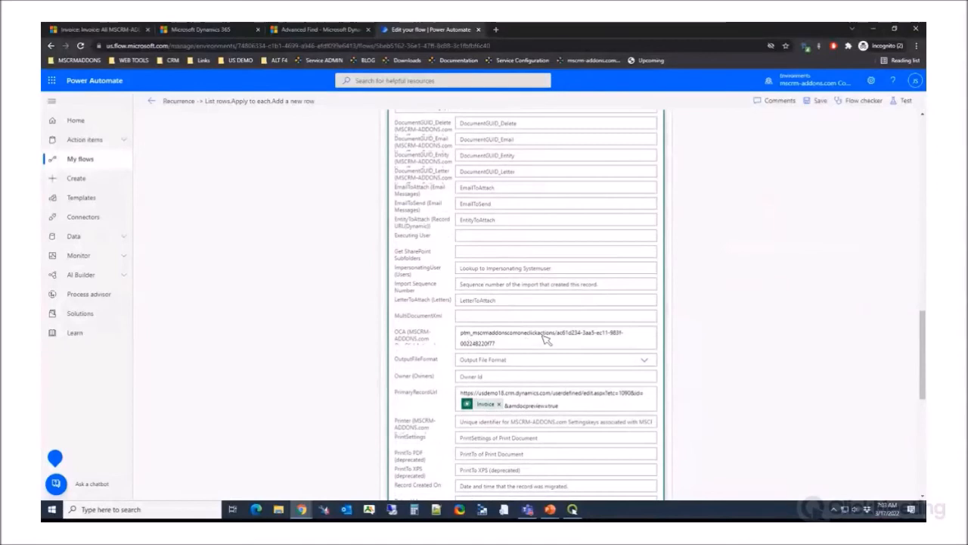
left_click_drag(461, 334, 560, 336)
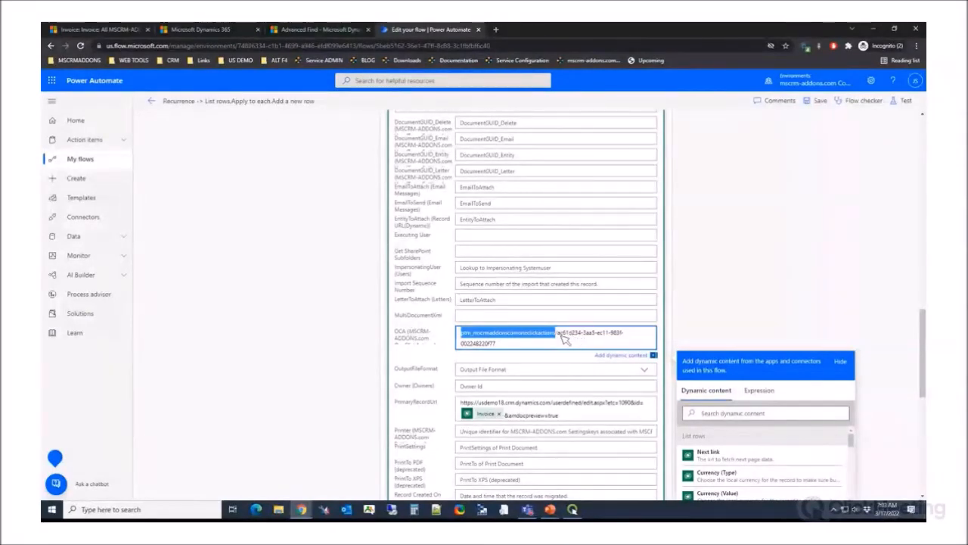
left_click(559, 338)
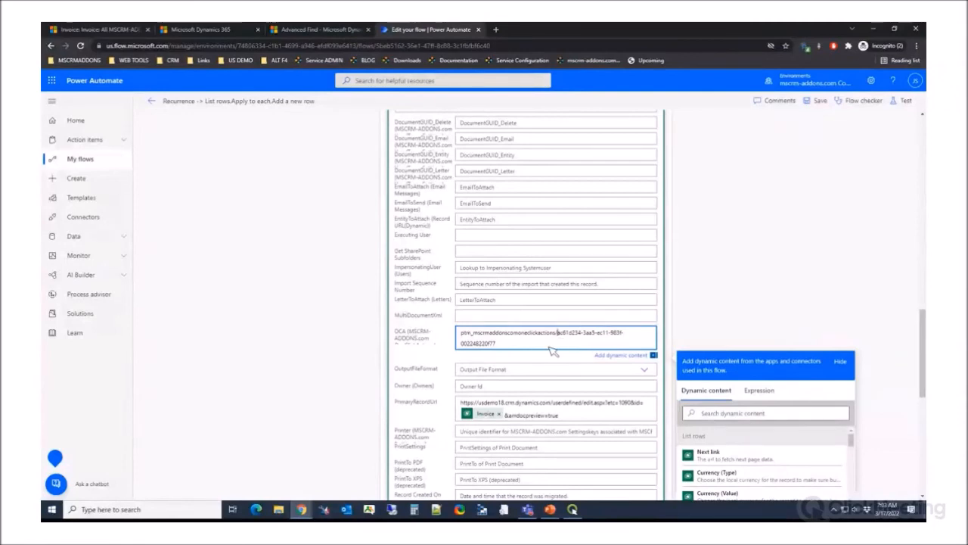
Examine the PrimaryRecordUrl, SaveAs and remaining advanced fields of the Add a new row action.
scroll(522, 356, "down", 3)
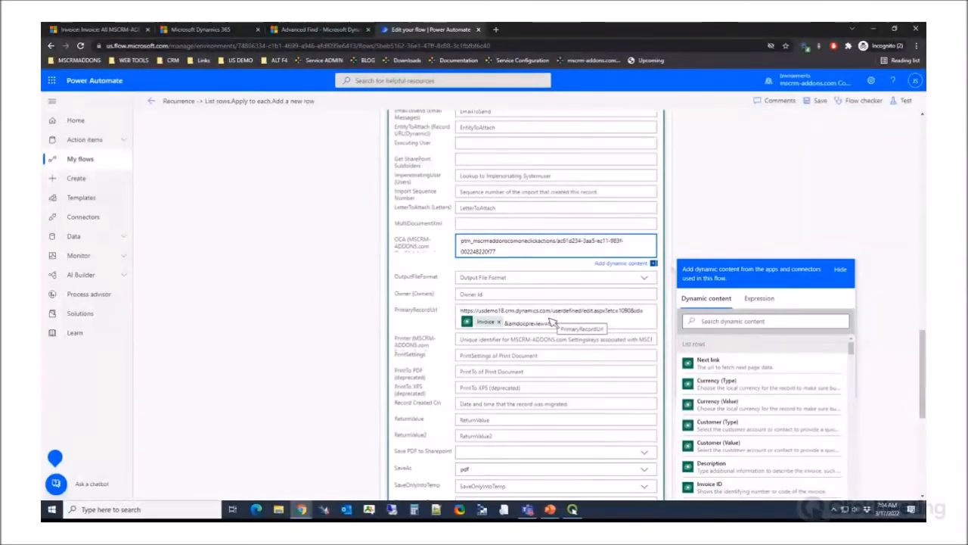
scroll(552, 321, "down", 3)
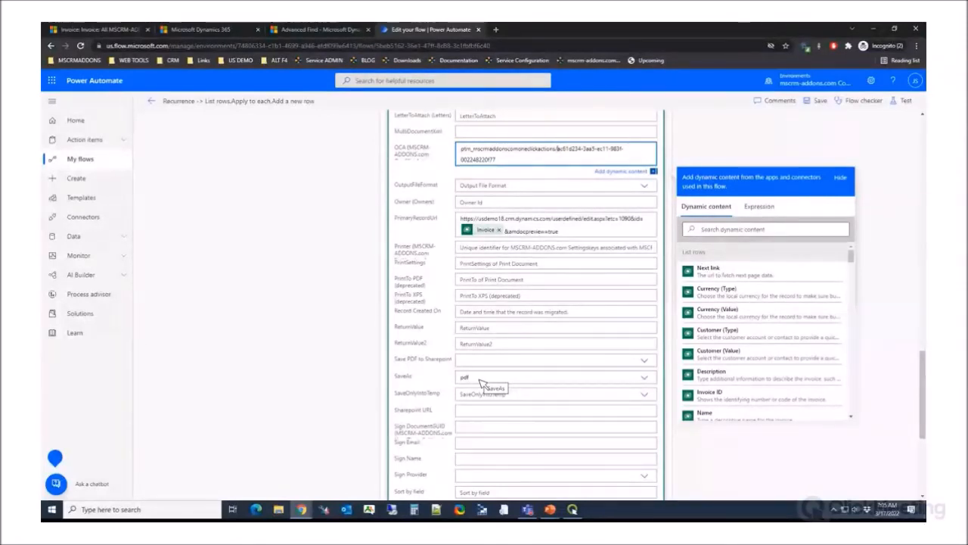
scroll(530, 372, "down", 5)
scroll(522, 372, "up", 5)
scroll(490, 377, "up", 1)
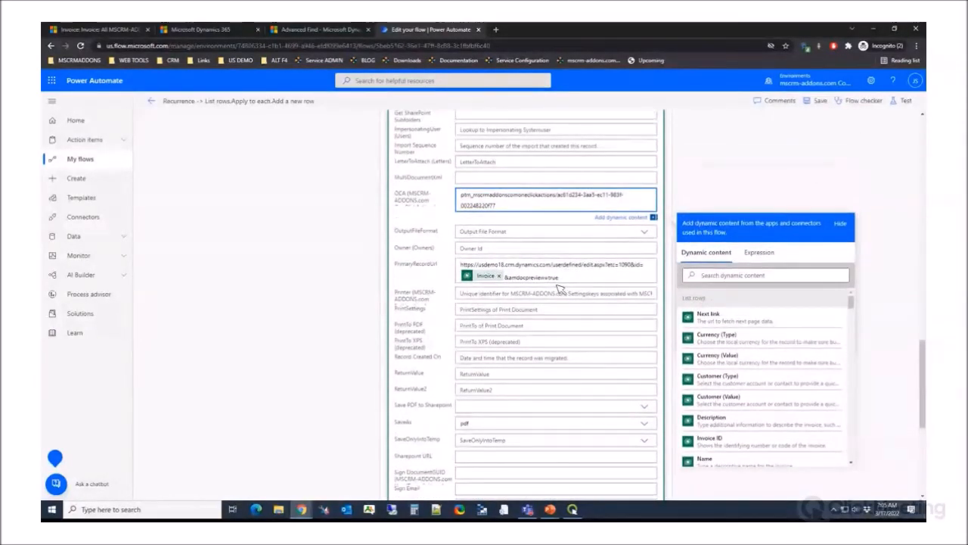
scroll(557, 283, "up", 1)
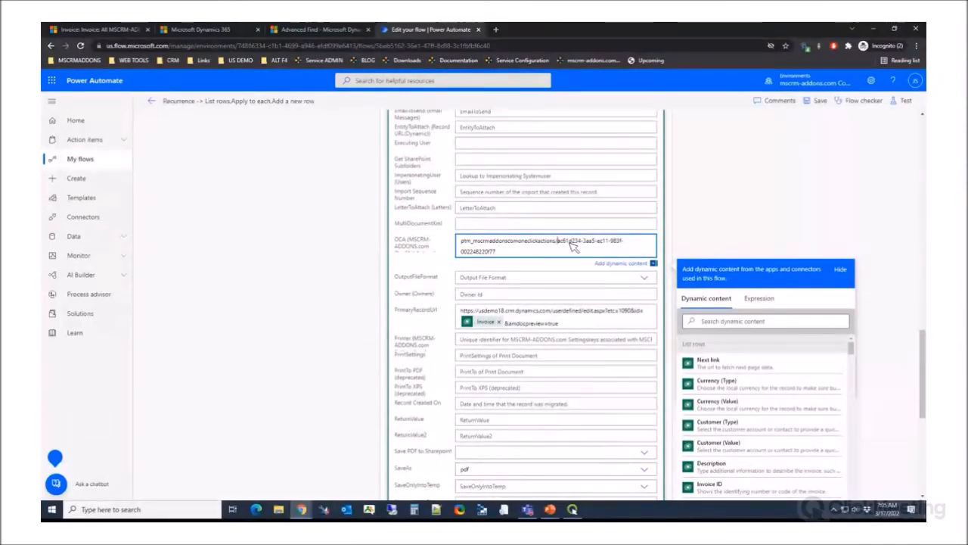
scroll(567, 249, "up", 15)
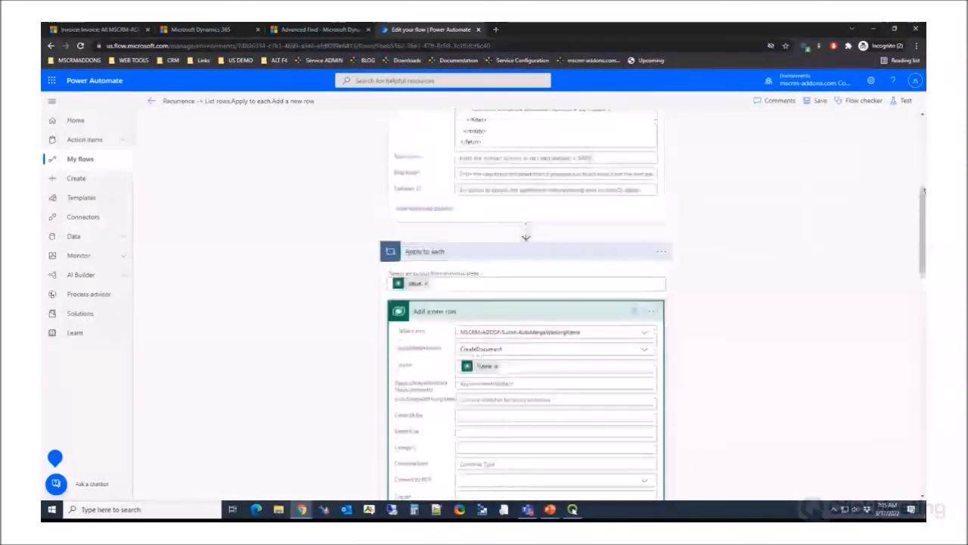
Run a manual test of the flow and open the newest run from its run history.
left_click(904, 101)
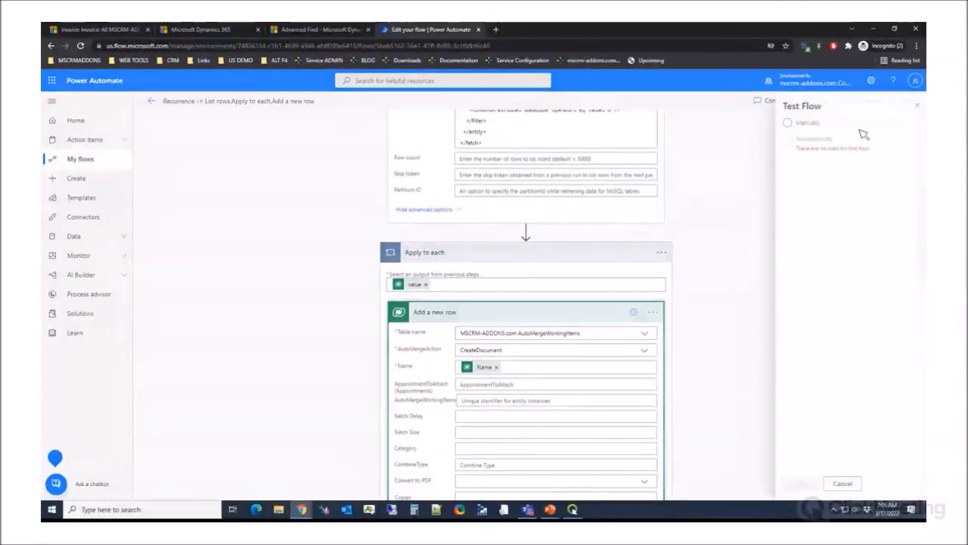
left_click(784, 123)
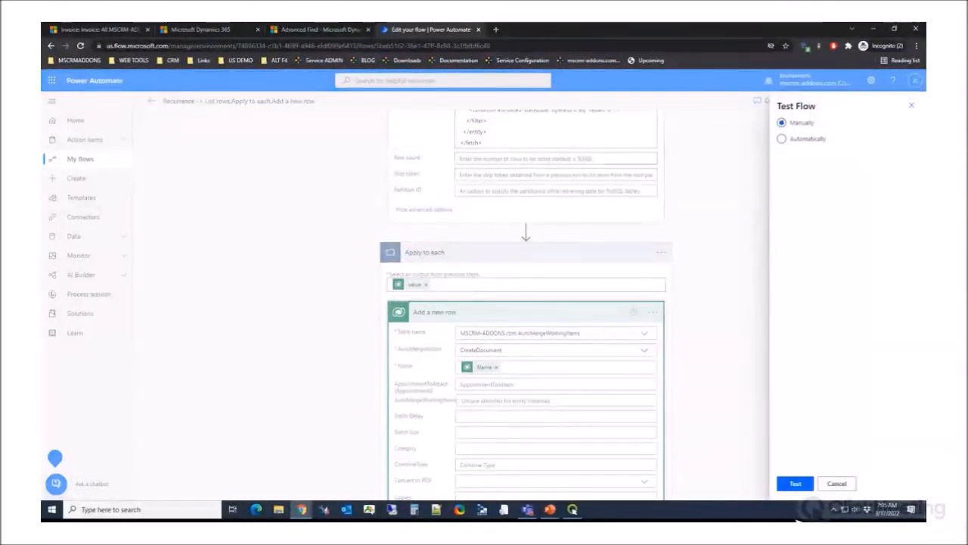
left_click(801, 483)
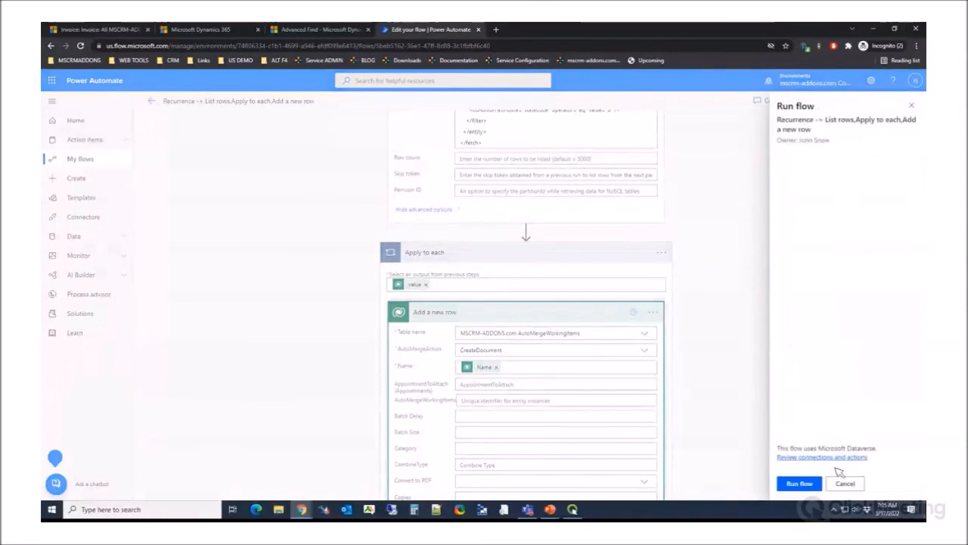
left_click(800, 483)
left_click(877, 187)
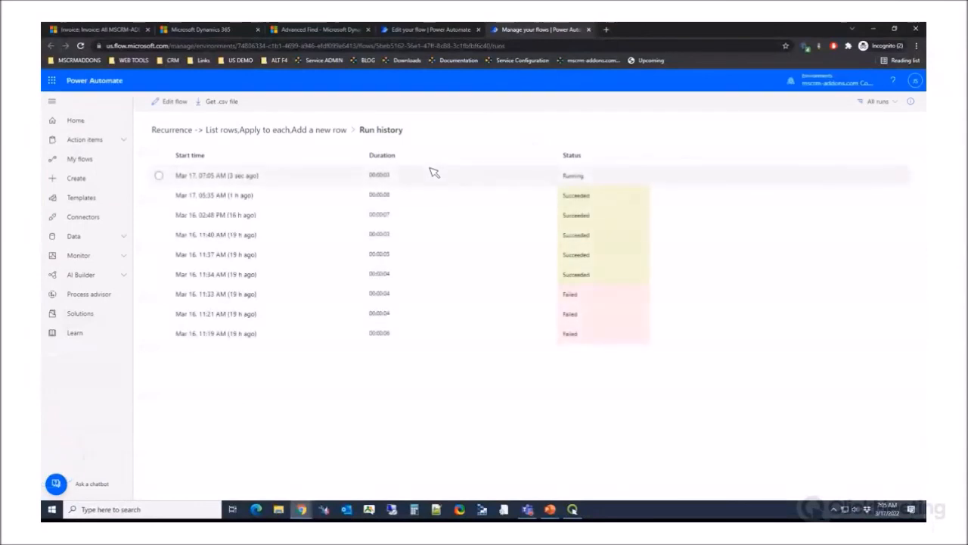
left_click(201, 179)
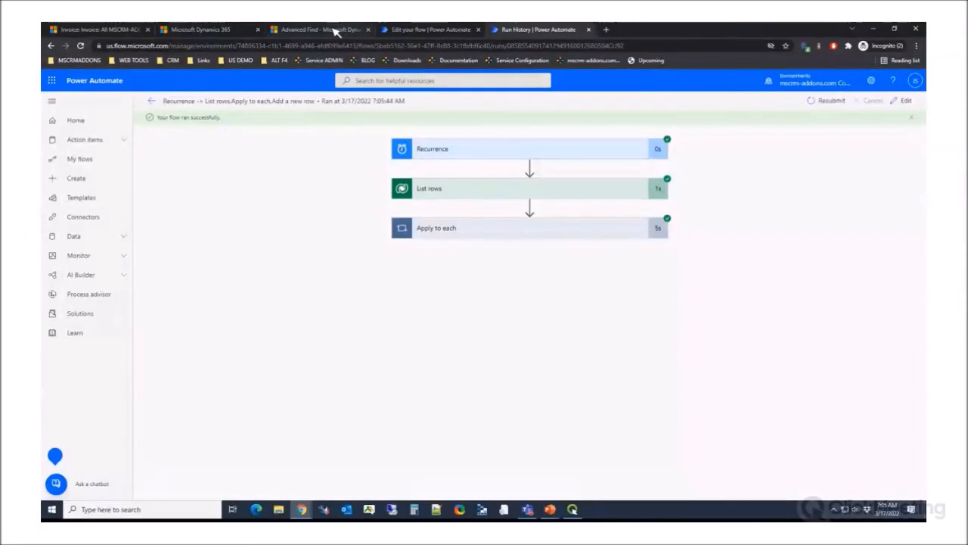
In Advanced Find, delete the Delete Sharepoint File and Created By clauses and run the AutoMergeWorkingItems query.
left_click(333, 29)
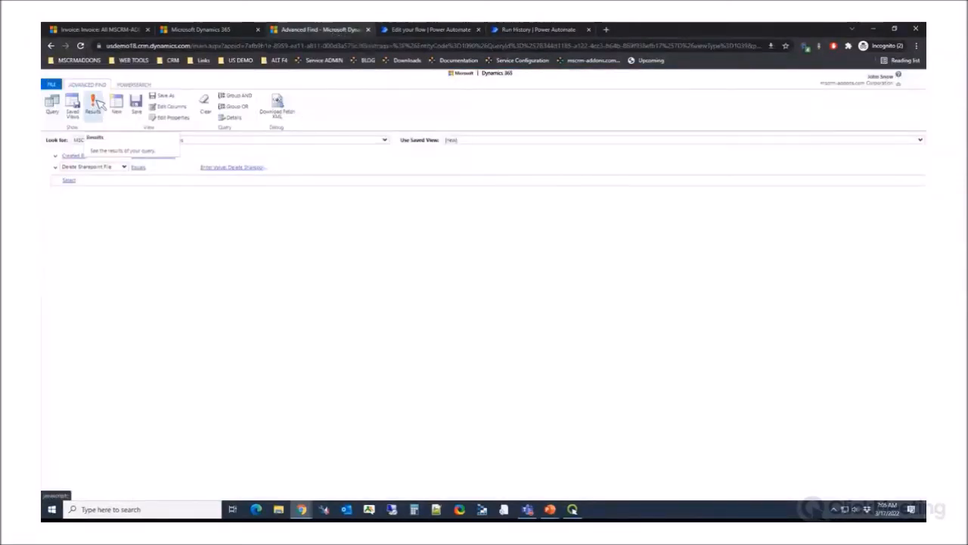
left_click(56, 167)
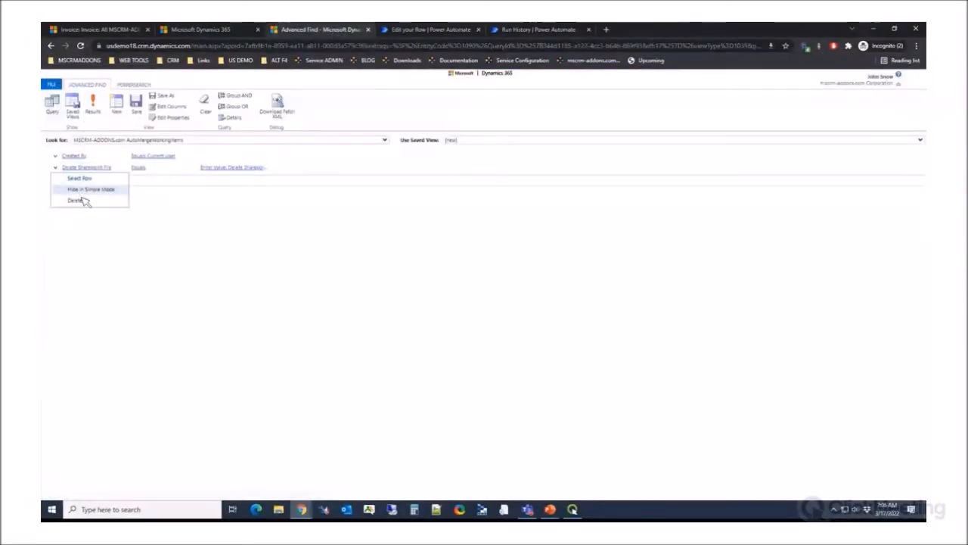
left_click(76, 199)
left_click(528, 95)
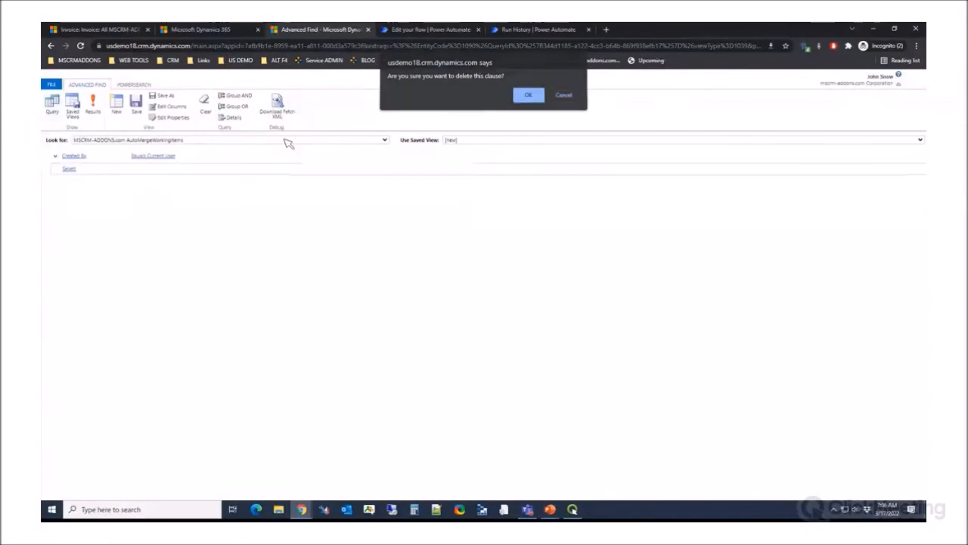
left_click(55, 156)
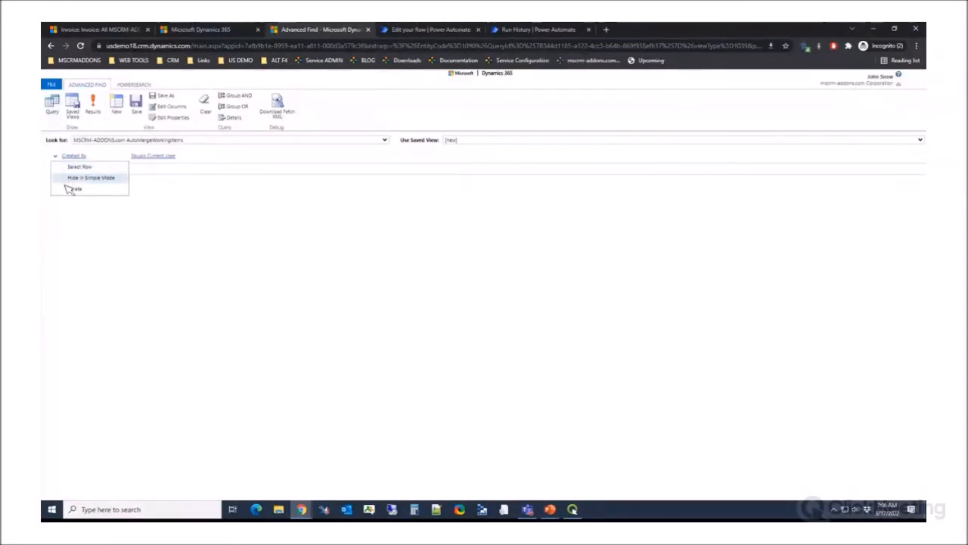
left_click(71, 189)
left_click(540, 98)
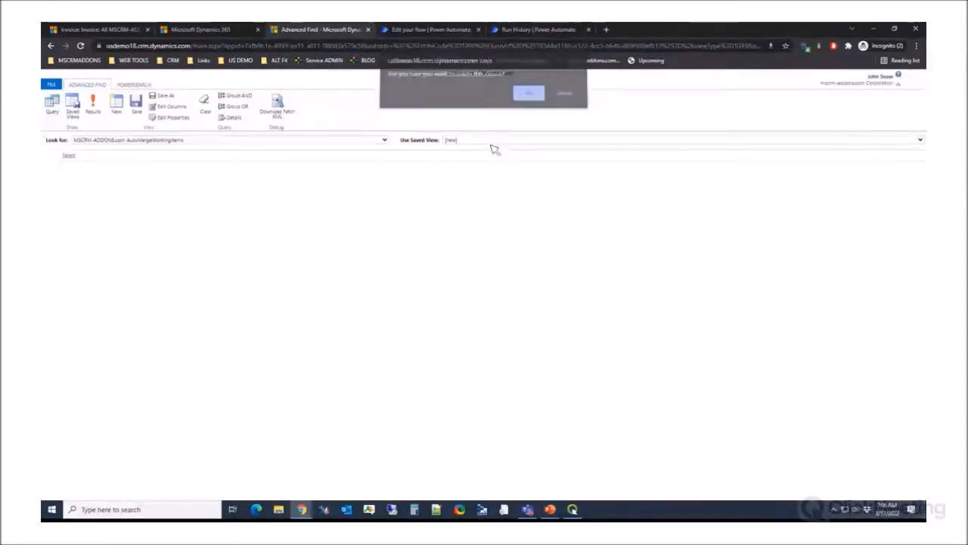
left_click(93, 106)
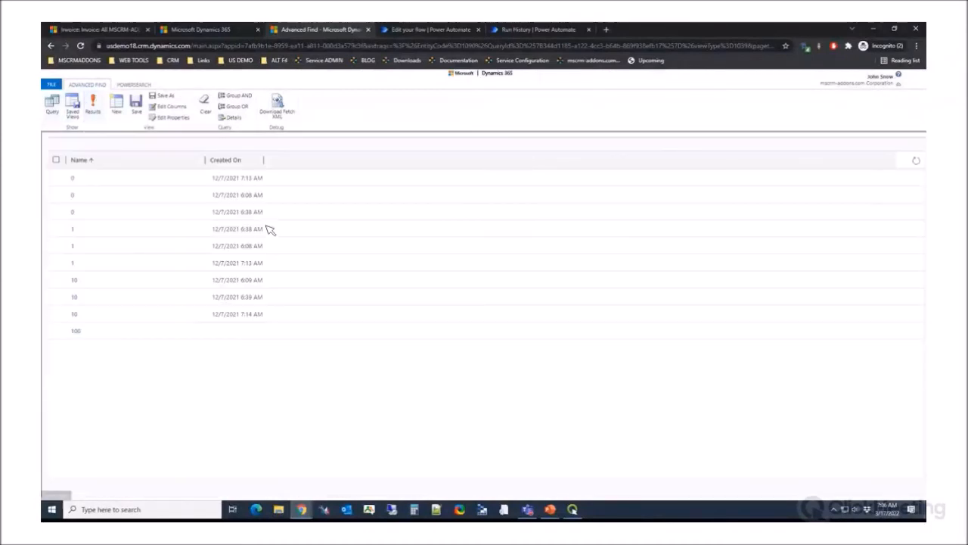
Sort the working items by Created On, newest first, and open All MSCRM-ADDONS.COM Products to review its Create Document settings.
left_click(241, 147)
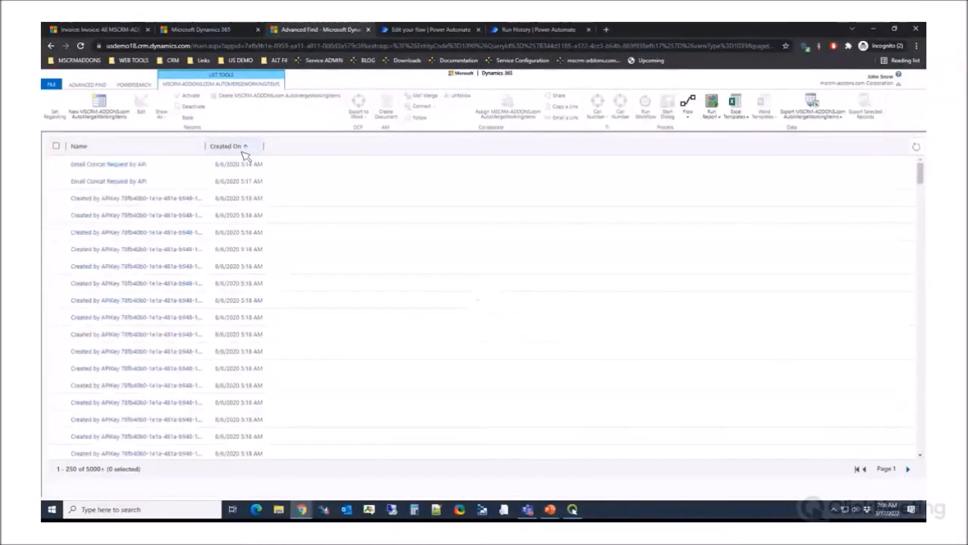
left_click(240, 147)
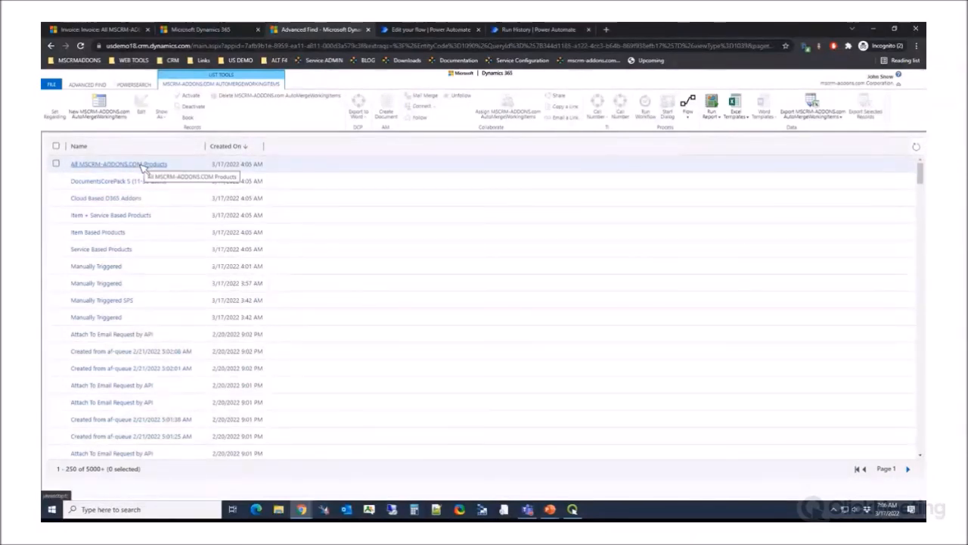
left_click(142, 165)
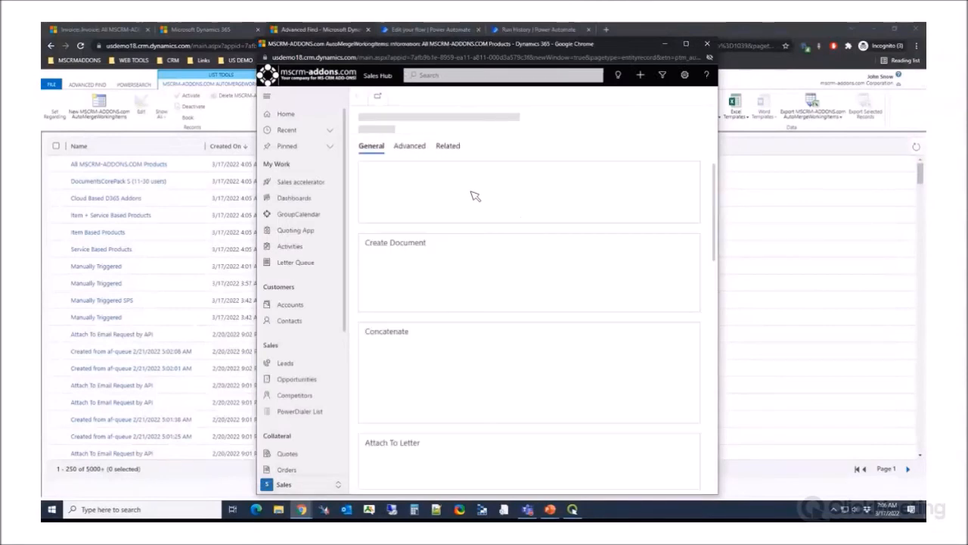
scroll(474, 253, "down", 5)
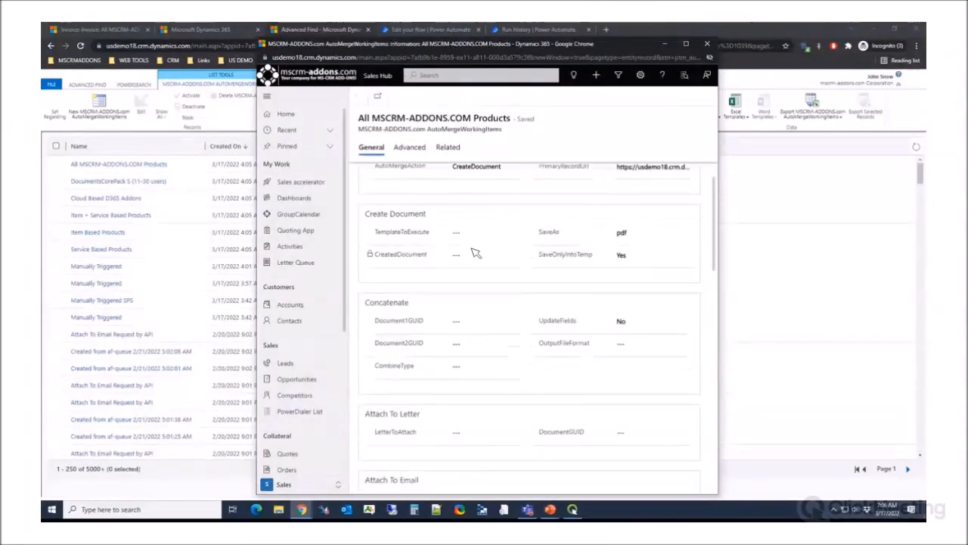
Check the open working item's Return Value section, then close it and rerun the AutoMergeWorkingItems query sorted by Created On, newest first.
scroll(474, 253, "down", 10)
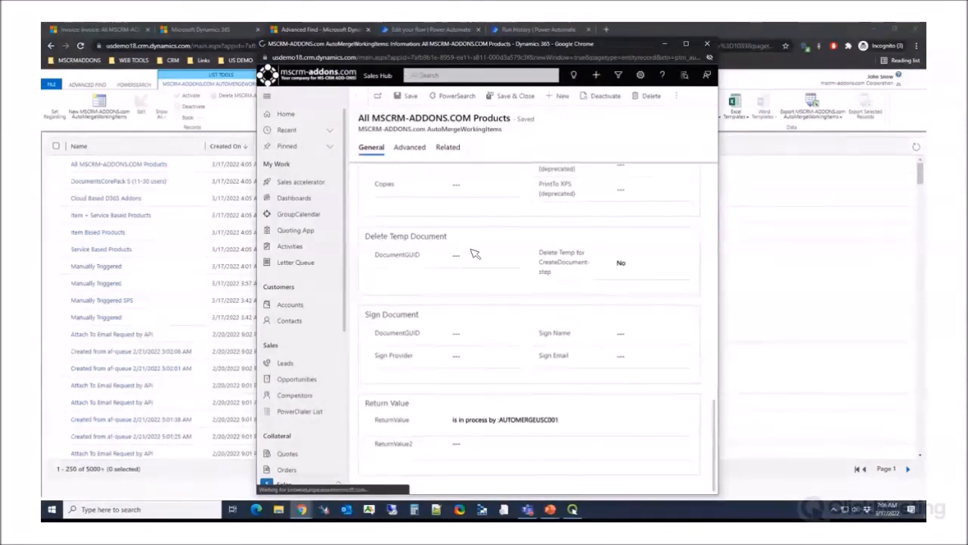
left_click(711, 46)
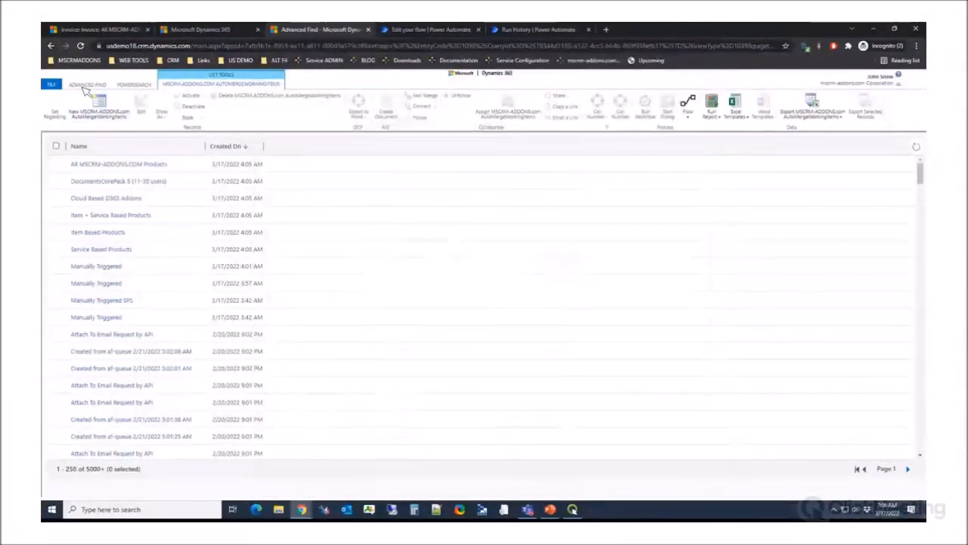
left_click(106, 112)
left_click(104, 112)
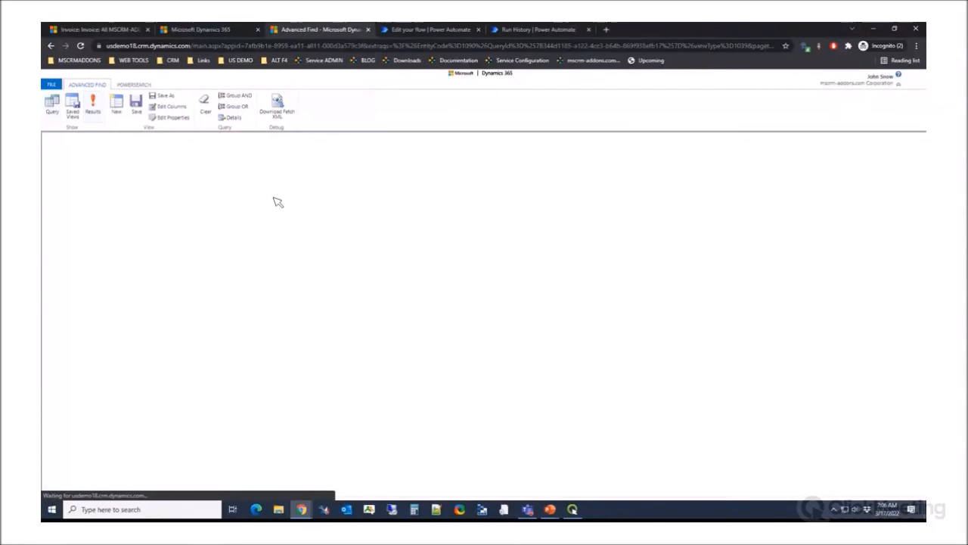
left_click(239, 147)
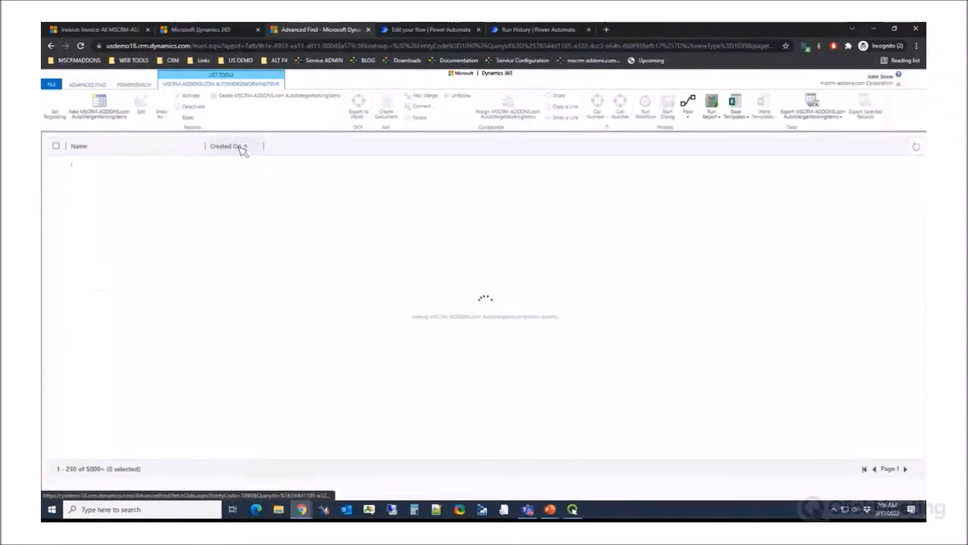
left_click(239, 147)
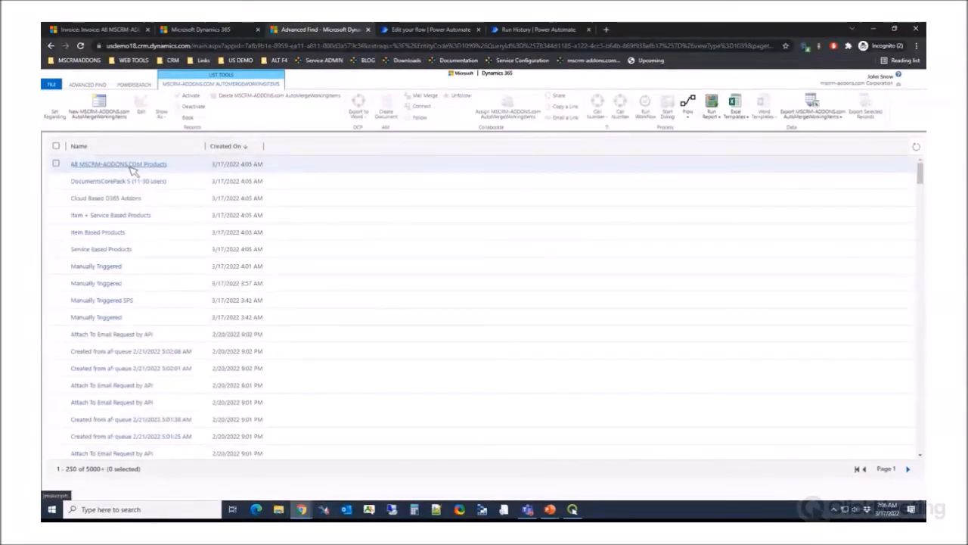
Reopen the All MSCRM-ADDONS.COM Products working item and open the PDF attached to the notes of its CreatedDocument record.
left_click(130, 166)
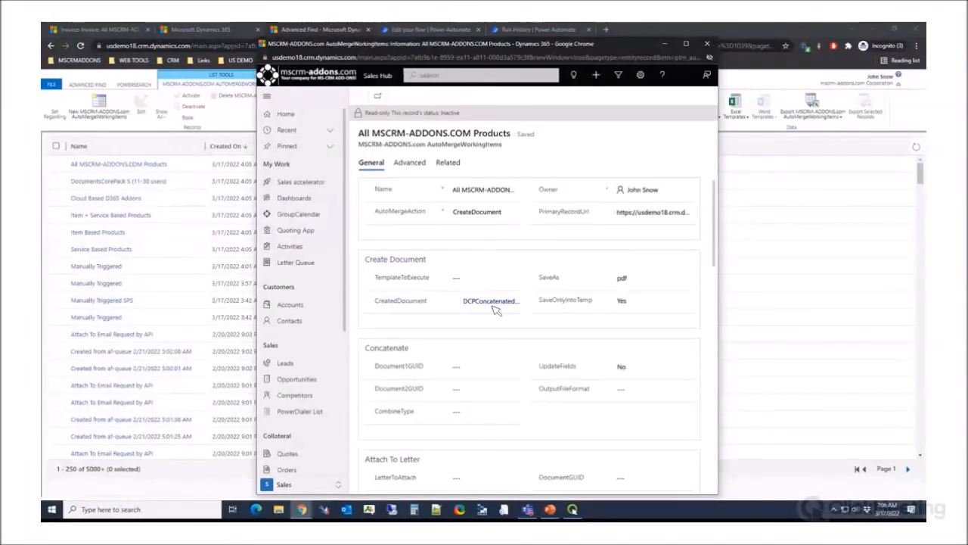
left_click(492, 301)
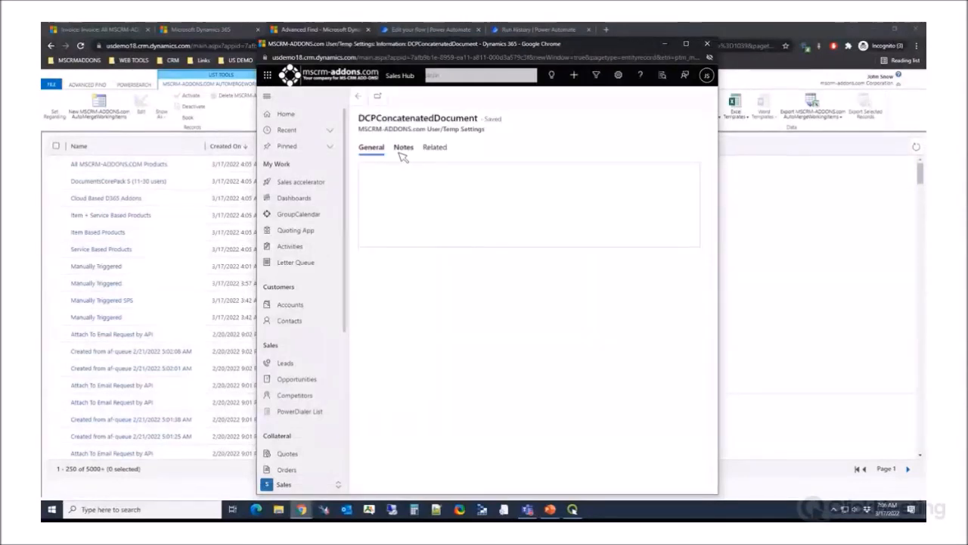
left_click(404, 148)
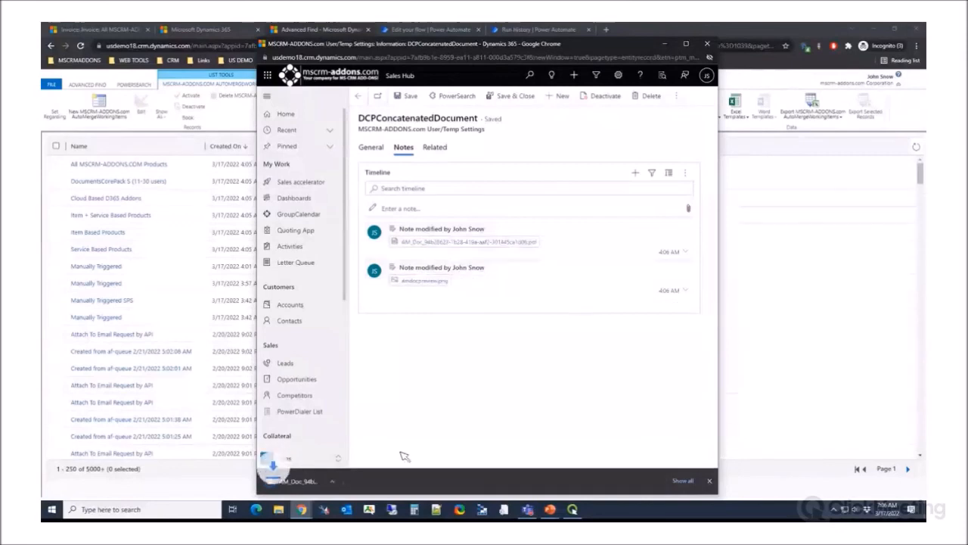
left_click(326, 483)
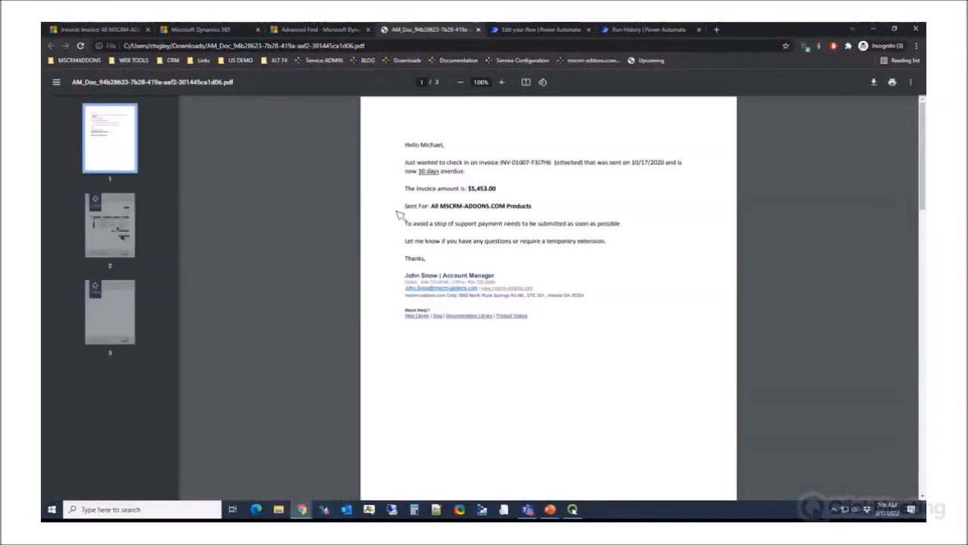
Review the overdue payment letter on page 1 and the invoice on page 2 of the PDF, then close it.
mouse_move(407, 144)
left_mouse_down()
mouse_move(464, 178)
mouse_move(519, 261)
mouse_move(515, 271)
left_mouse_up()
left_click(515, 271)
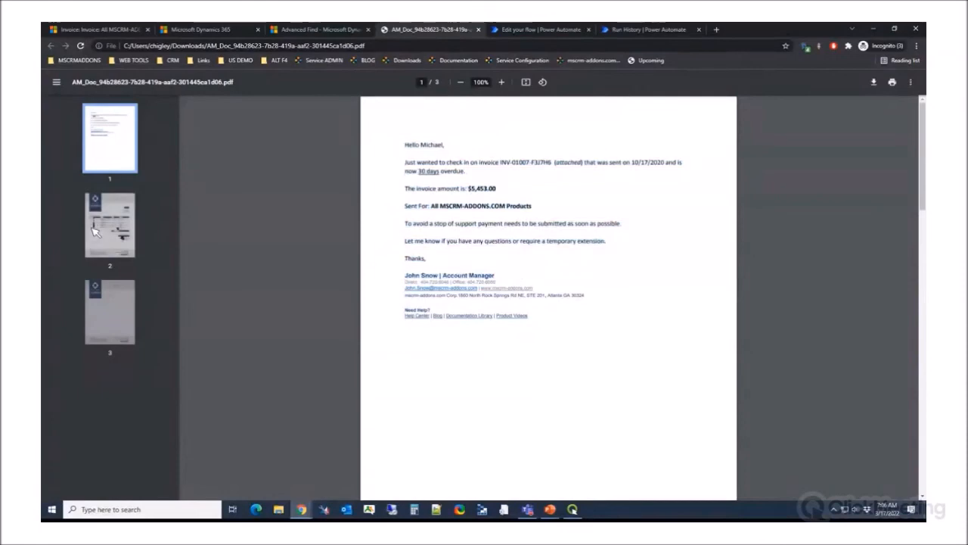
left_click(110, 225)
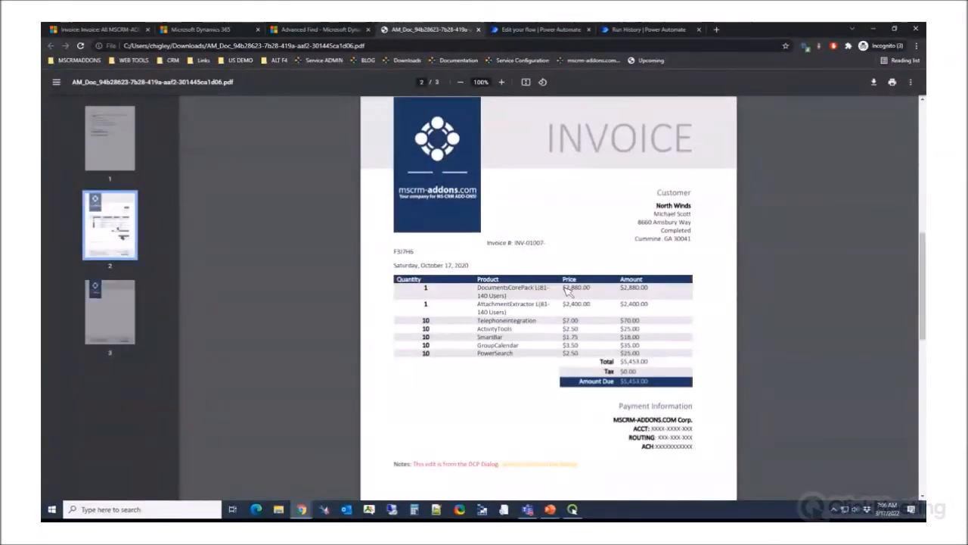
scroll(556, 274, "down", 2)
scroll(529, 257, "up", 3)
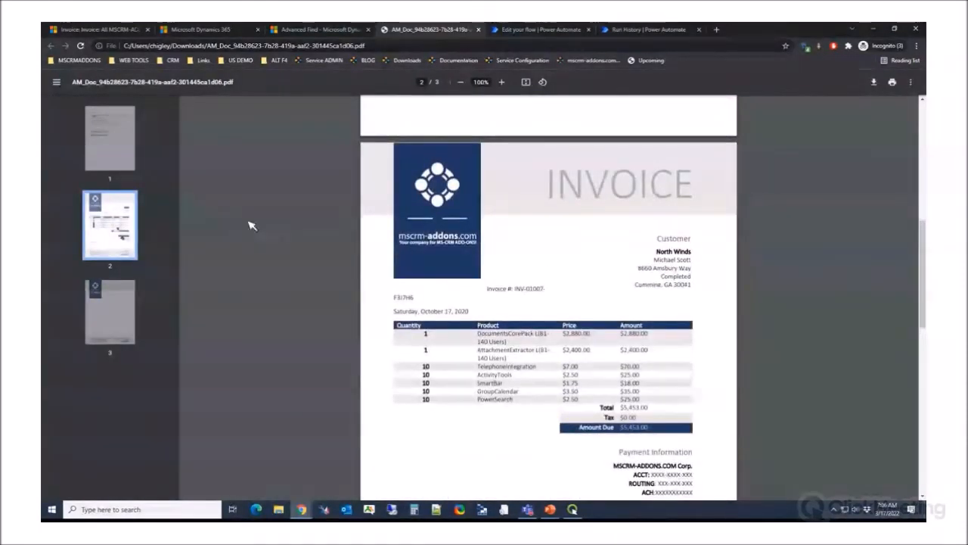
left_click(478, 30)
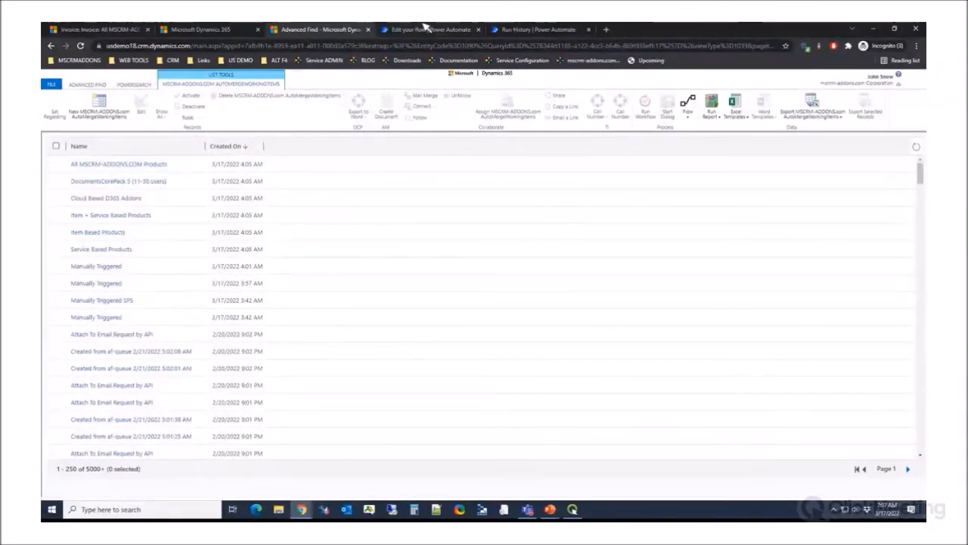
Close the flow's run history and switch to the Demo & Roadmap slide in the PowerPoint slide show.
left_click(523, 31)
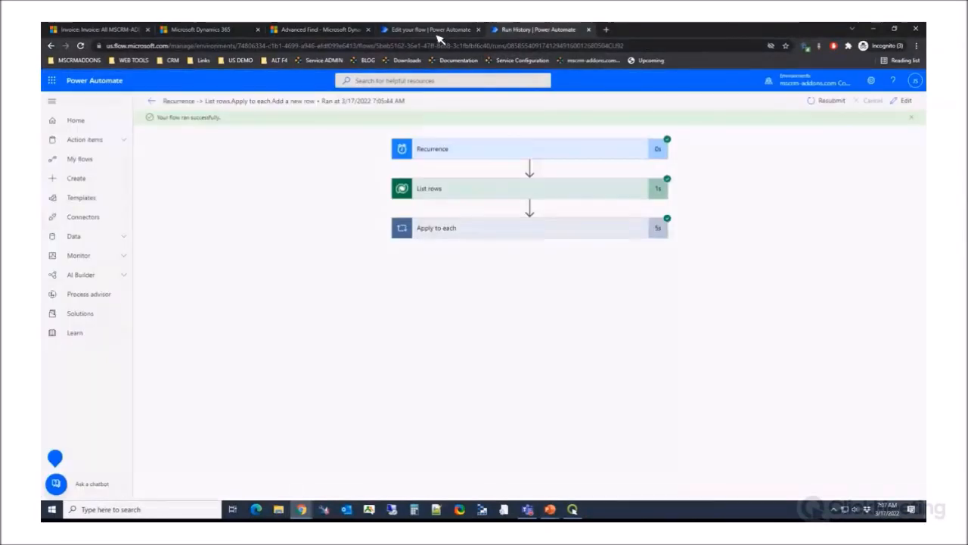
left_click(588, 29)
left_click(318, 276)
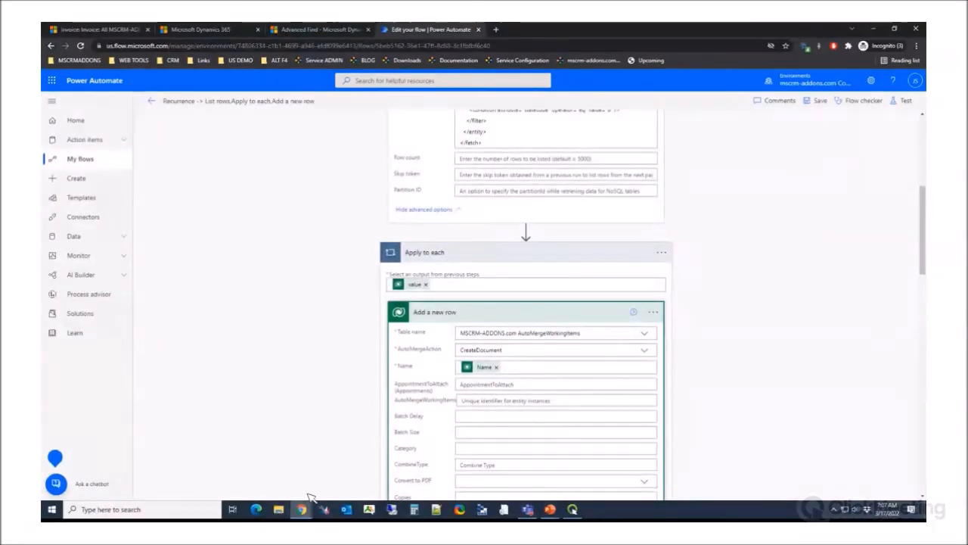
mouse_move(560, 514)
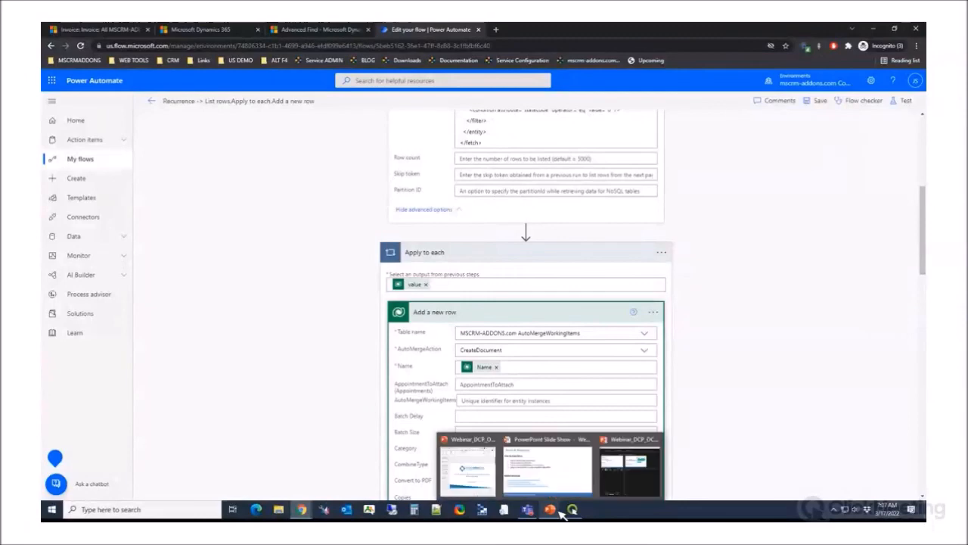
left_click(548, 466)
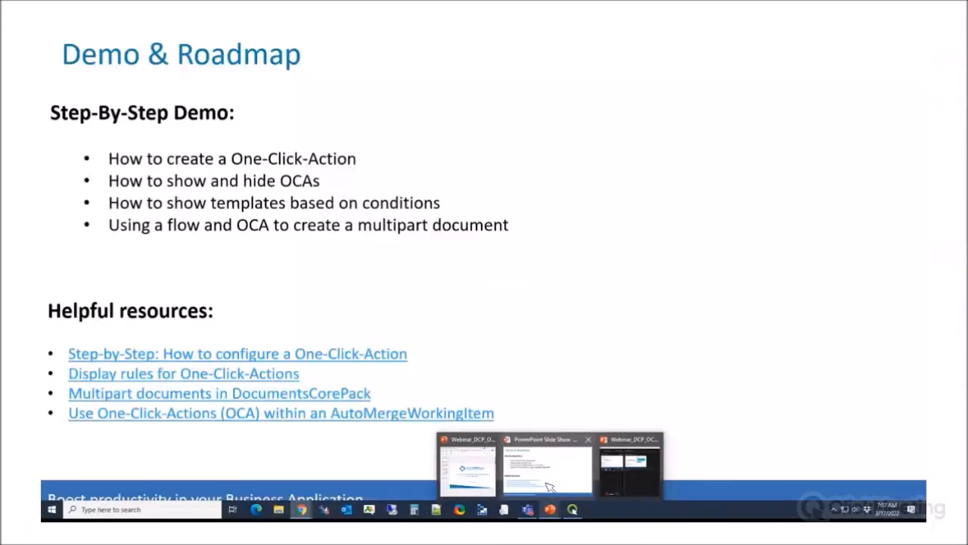
left_click(381, 267)
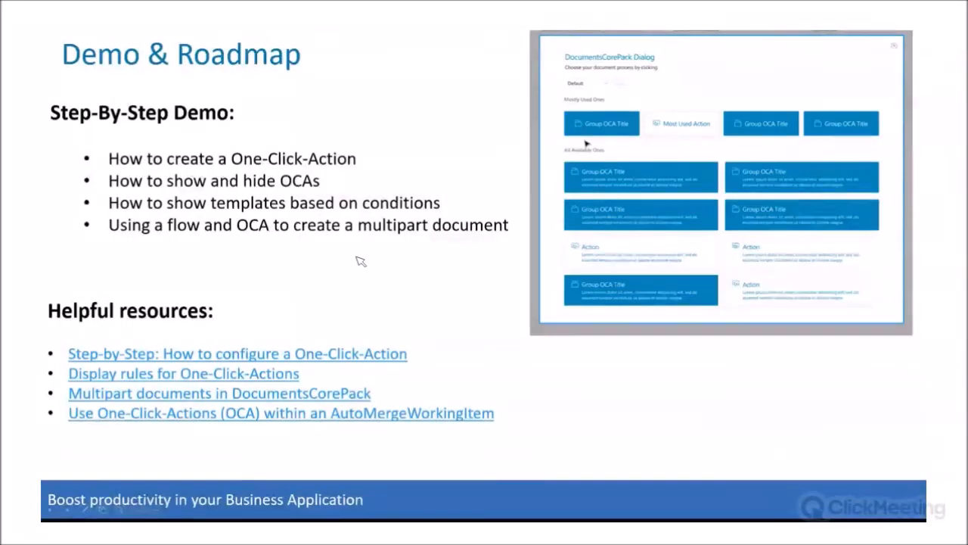